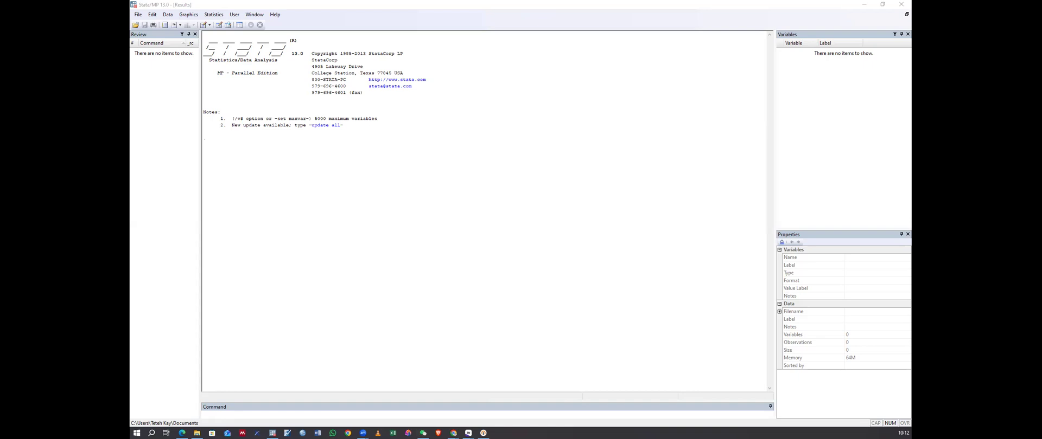
key("alt+Tab")
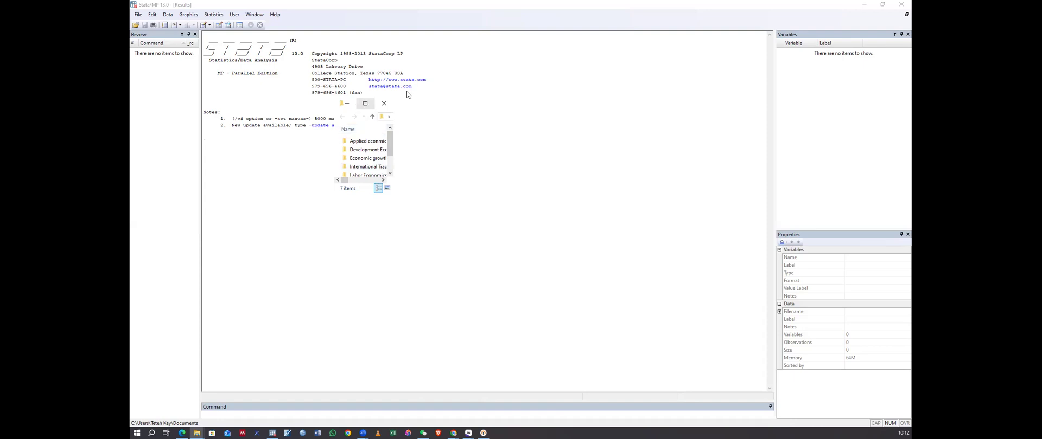
left_click(365, 104)
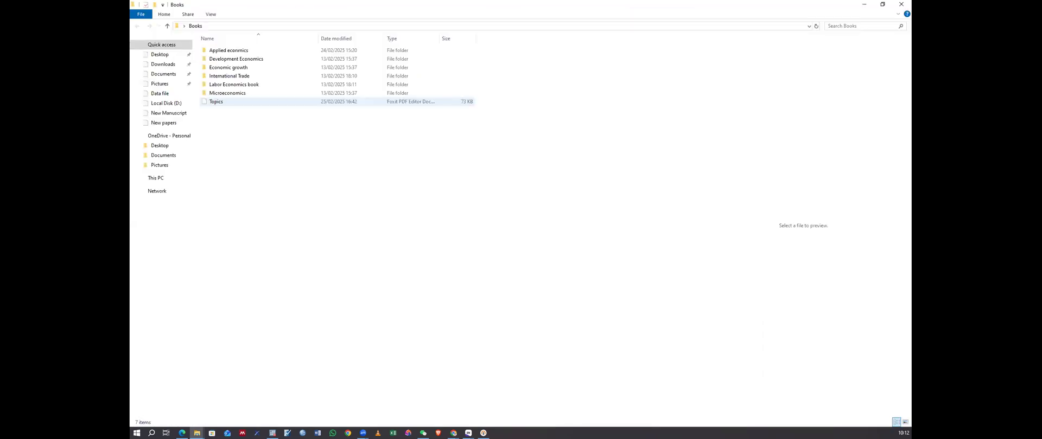
left_click_drag(281, 5, 282, 6)
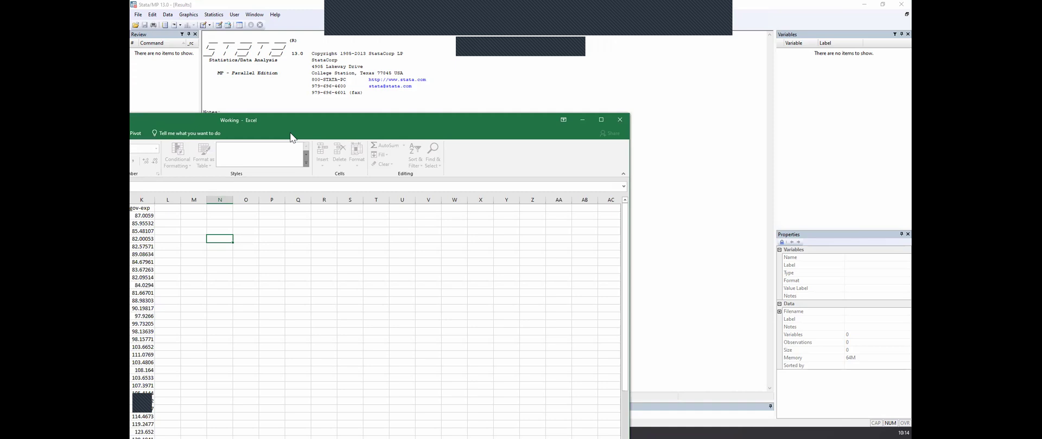
left_click_drag(293, 138, 130, 5)
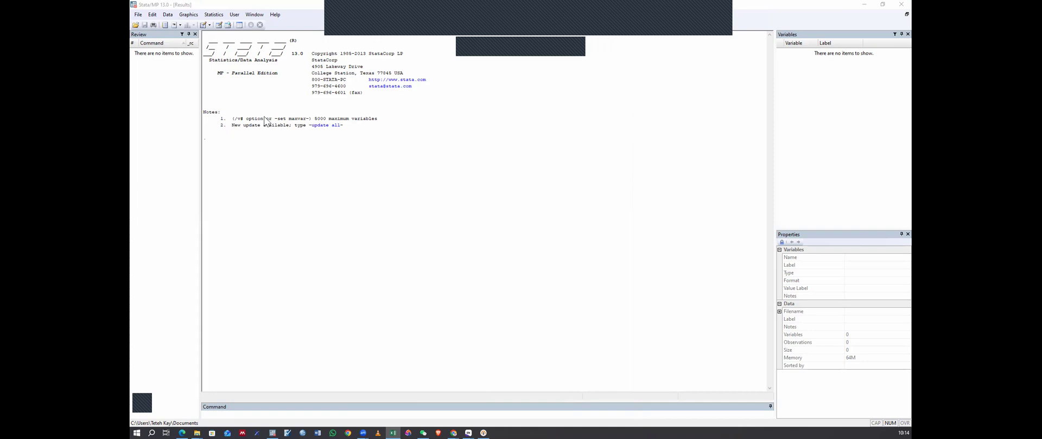
Step: Import Sheet1 of the Excel workbook Working.xlsx from the Data file folder, using the first row as variable names
left_click(137, 16)
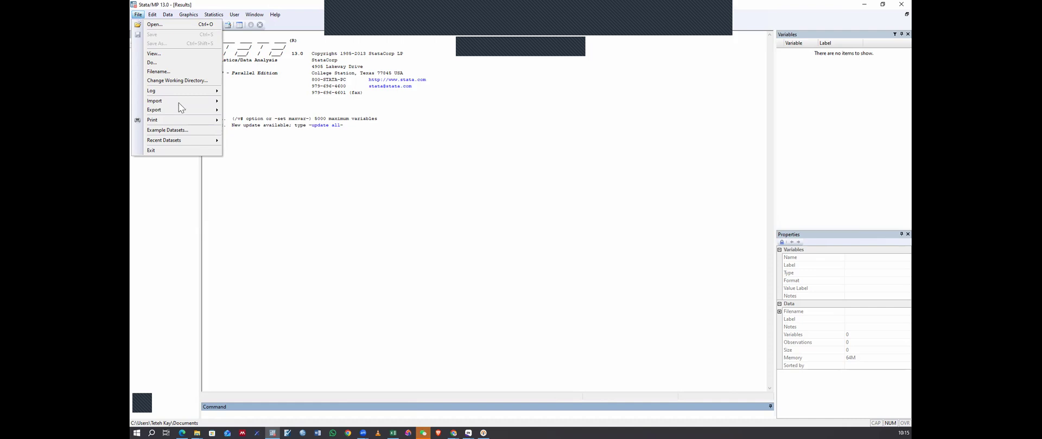
mouse_move(179, 104)
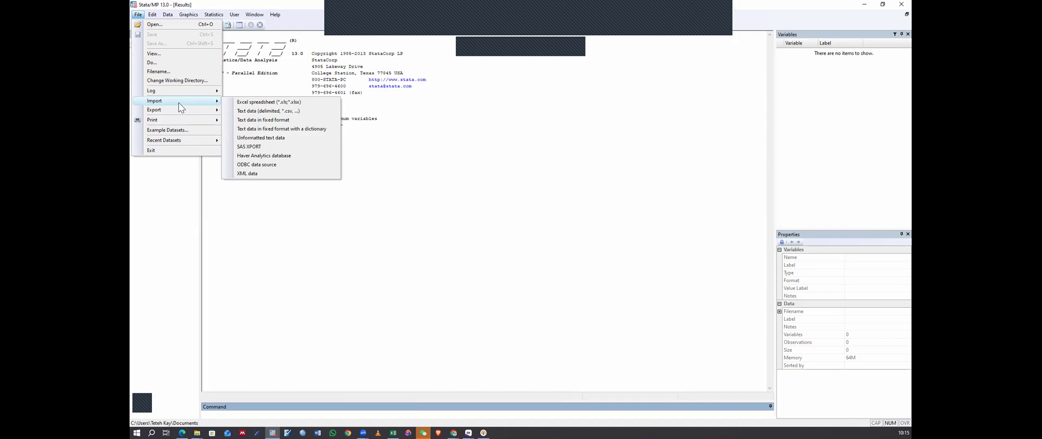
left_click(282, 103)
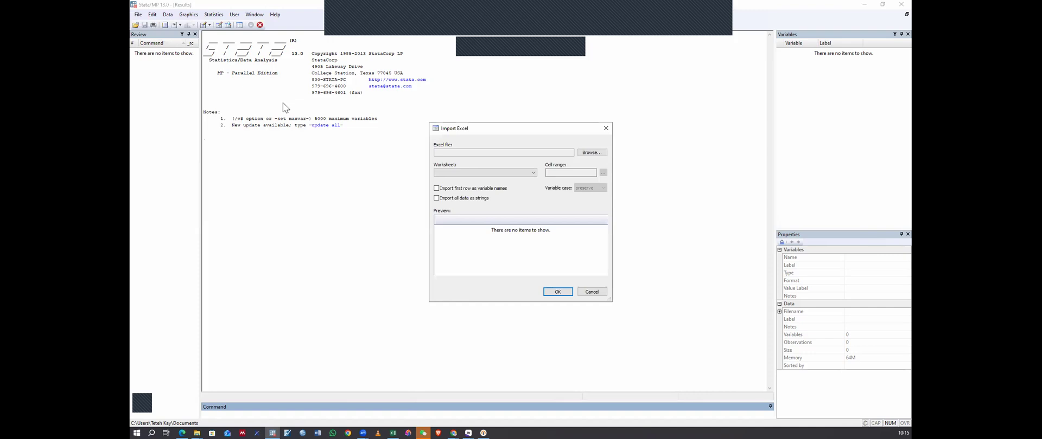
left_click(587, 152)
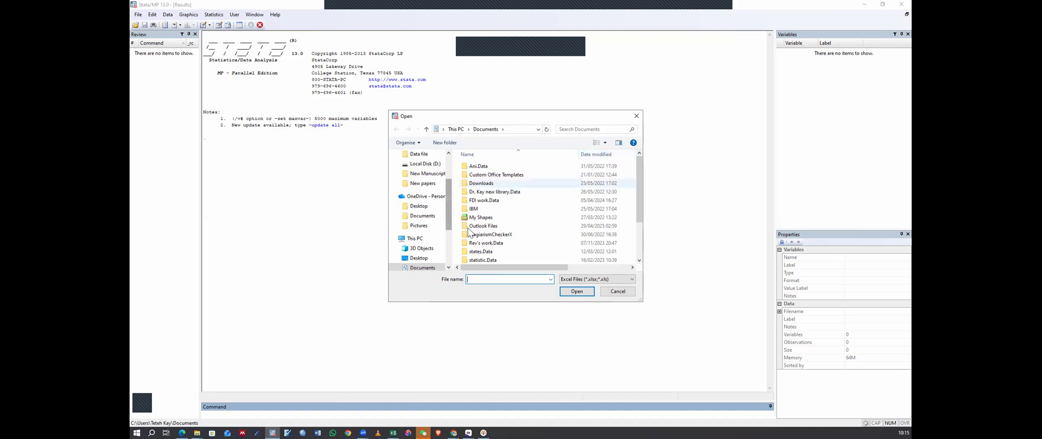
scroll(469, 232, "down", 2)
left_click_drag(448, 217, 448, 201)
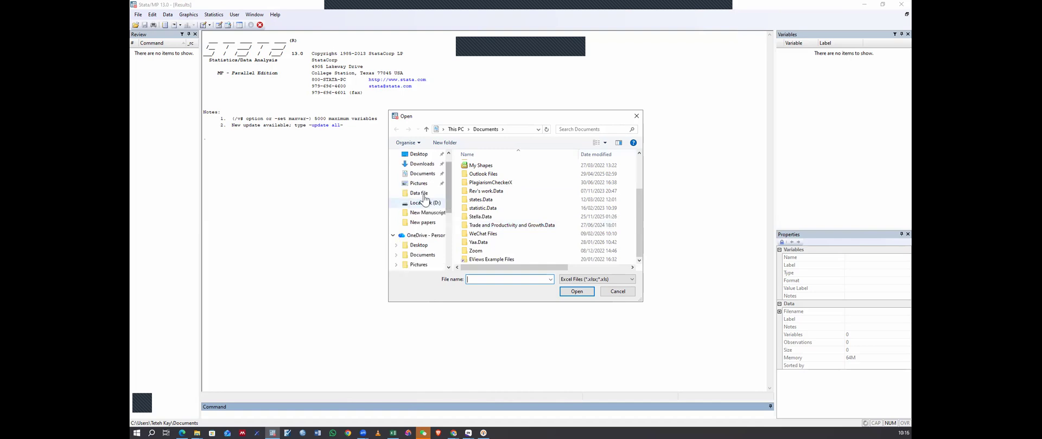
left_click(422, 195)
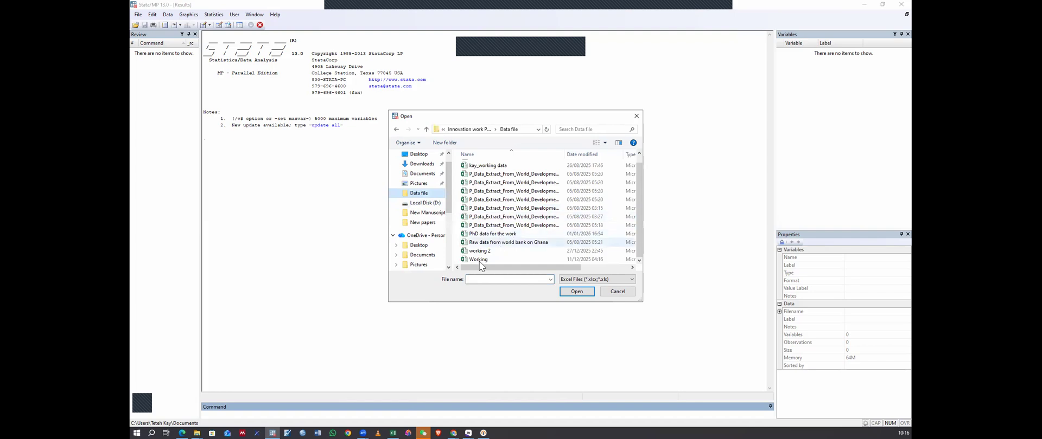
left_click(514, 260)
left_click(576, 292)
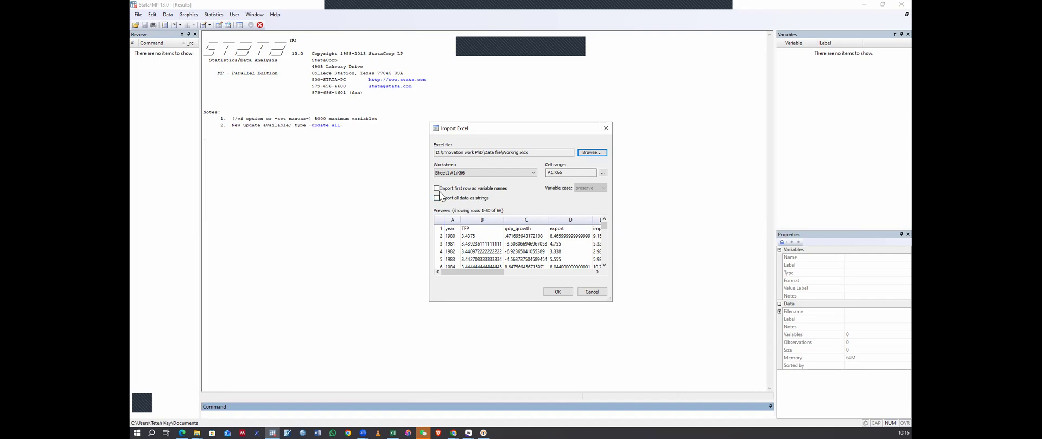
left_click(491, 189)
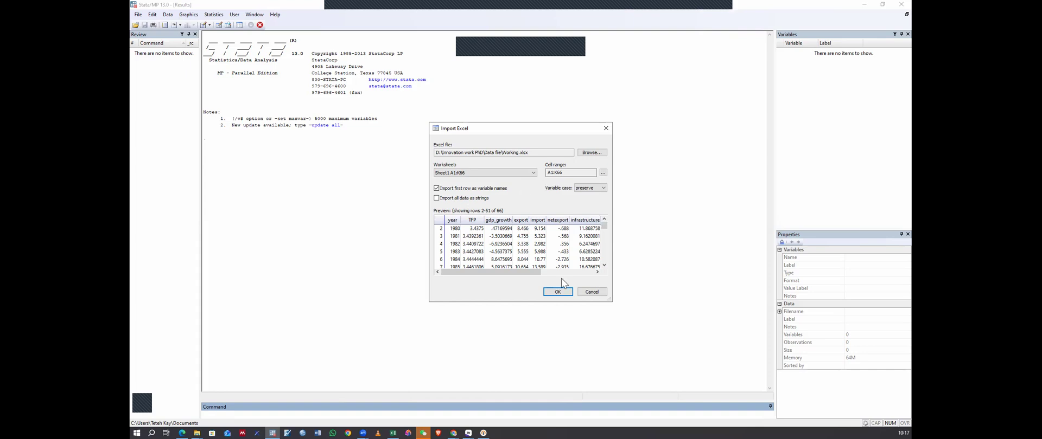
left_click(557, 292)
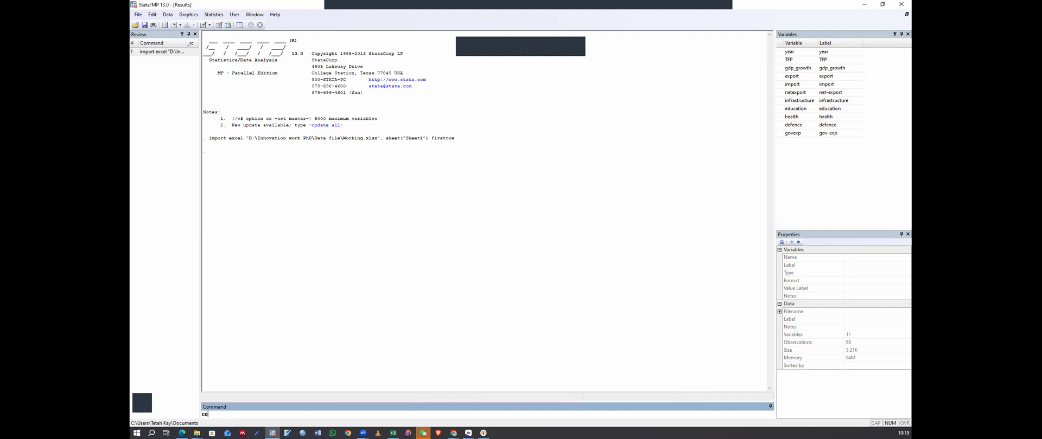
Step: Run codebook on the whole imported dataset and page through its output to the last variable
type("deboo")
key("Return")
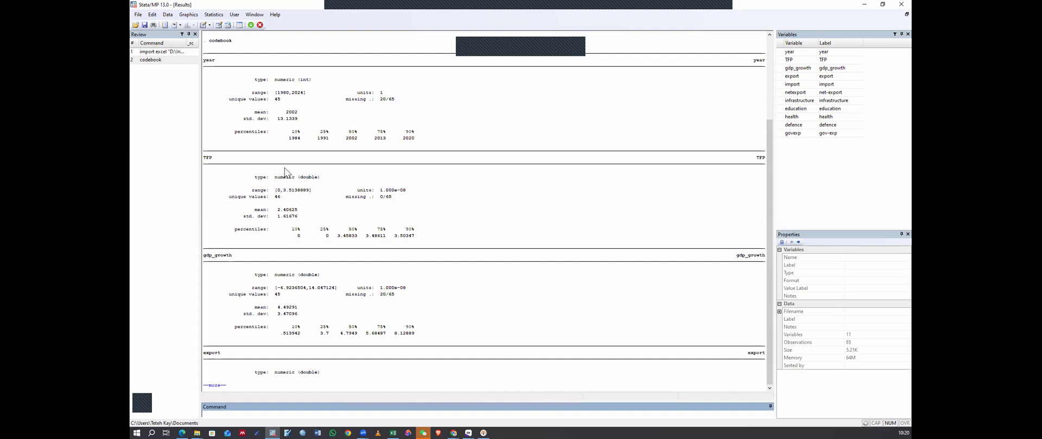
scroll(284, 168, "up", 4)
scroll(284, 171, "up", 1)
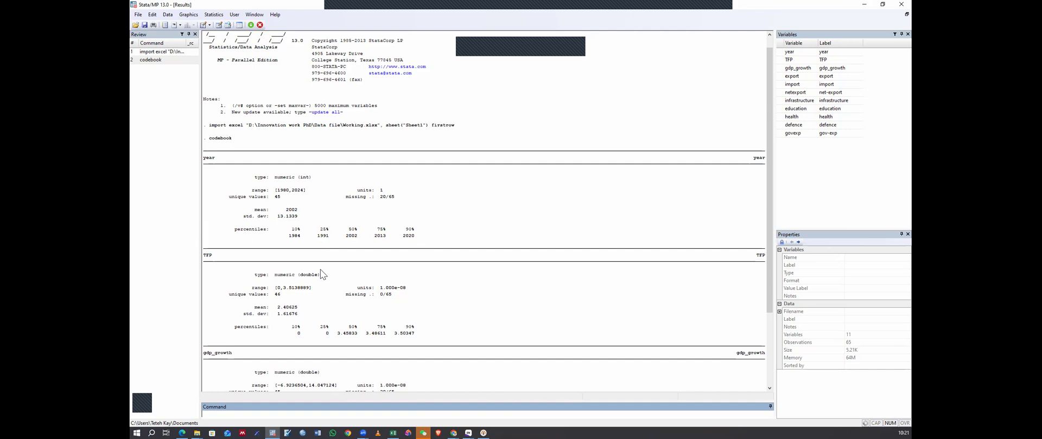
scroll(321, 274, "down", 4)
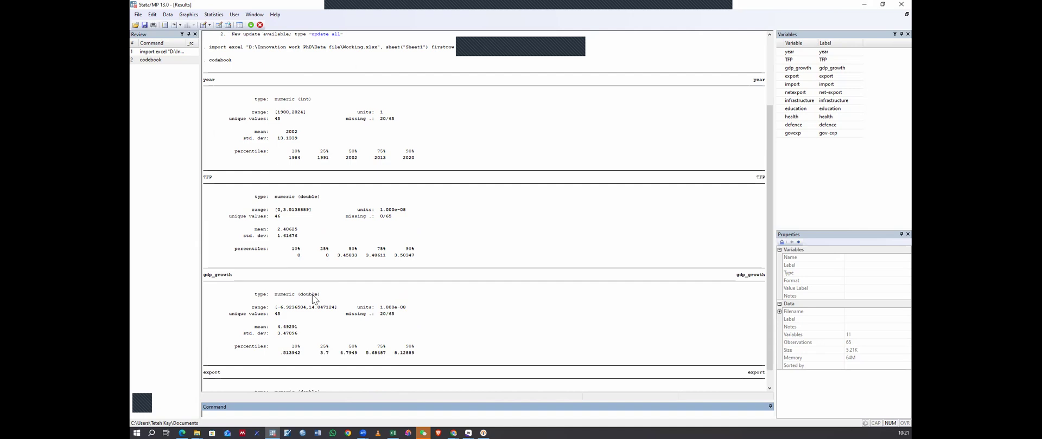
scroll(233, 382, "down", 1)
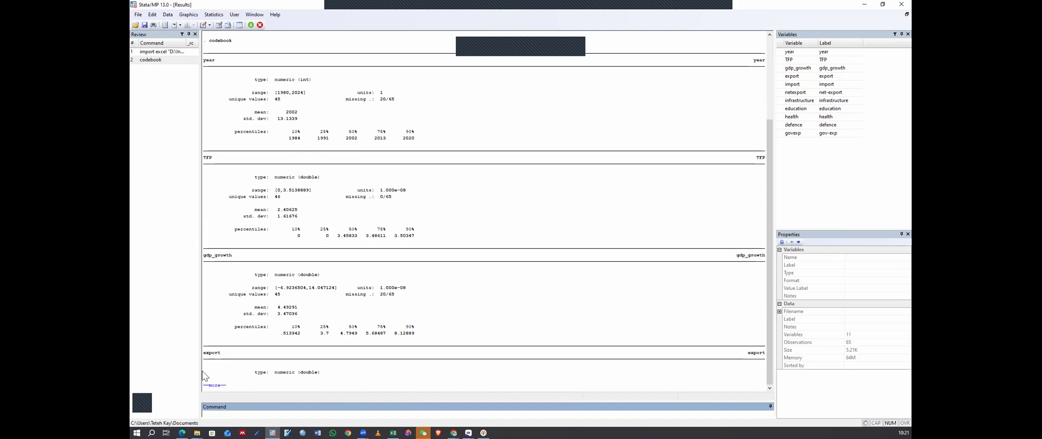
left_click(215, 386)
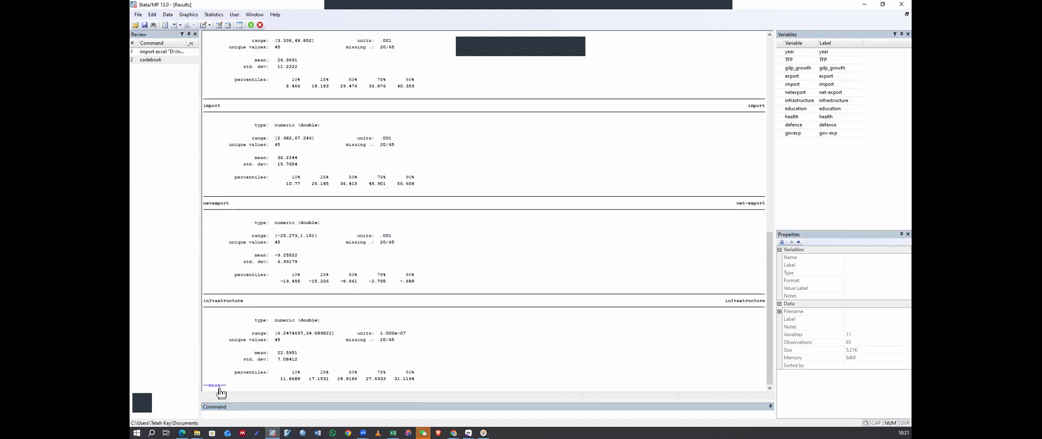
left_click(217, 386)
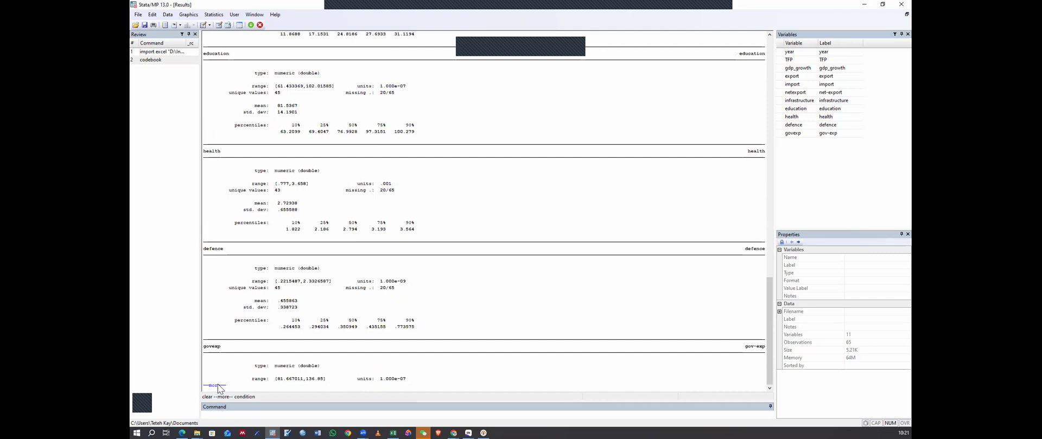
left_click(216, 386)
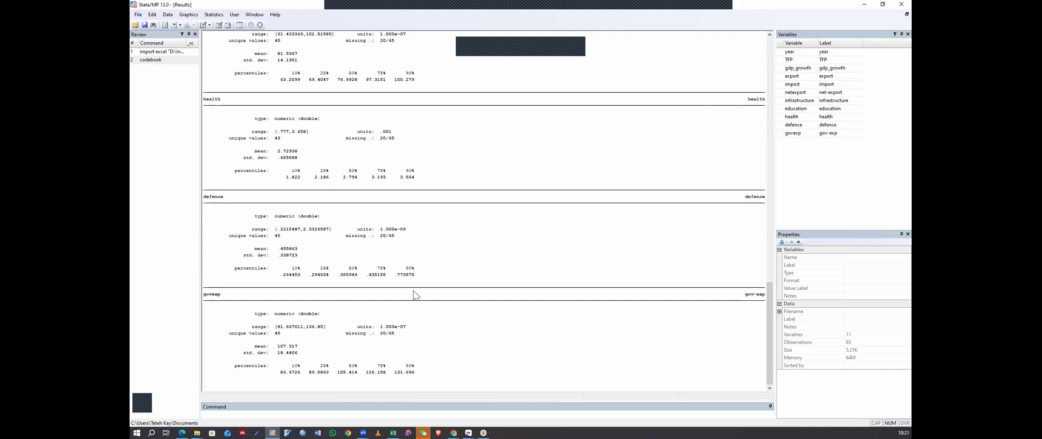
Step: Examine the codebook entries from import to govexp for type, range, missing values, mean, standard deviation and percentiles
scroll(360, 281, "up", 5)
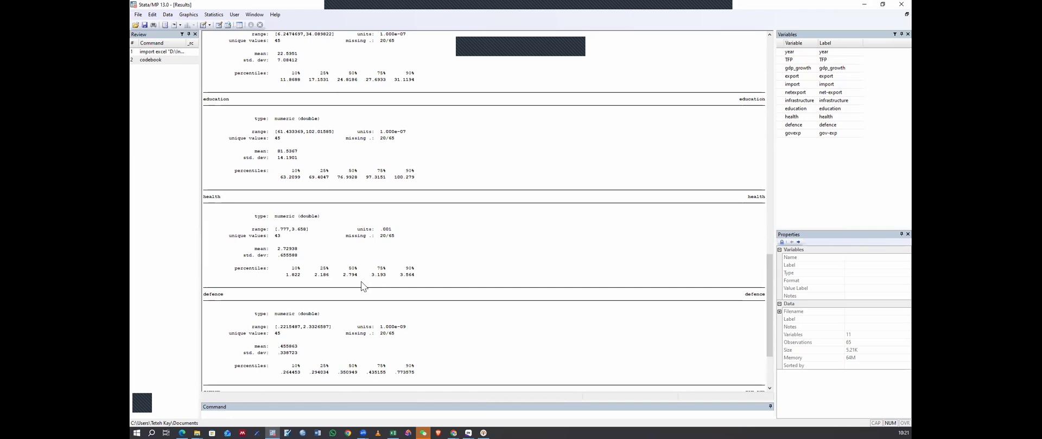
scroll(363, 286, "down", 1)
scroll(365, 288, "down", 2)
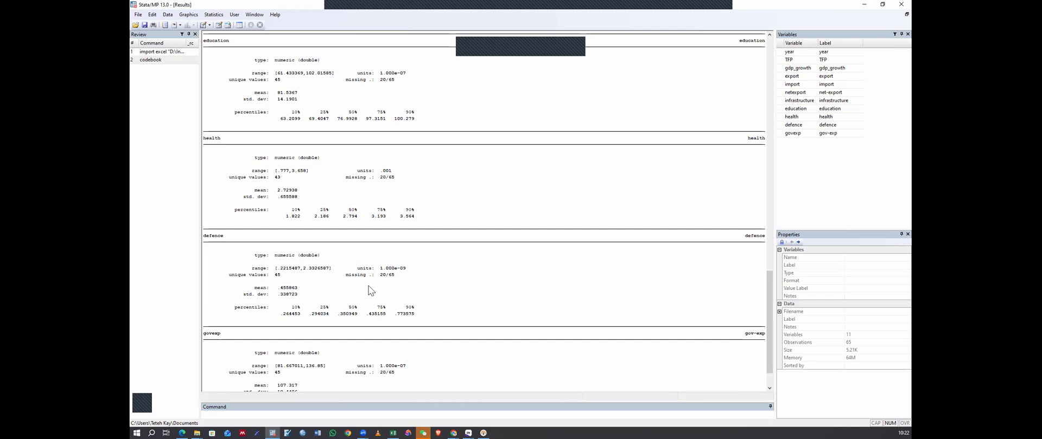
scroll(355, 245, "up", 6)
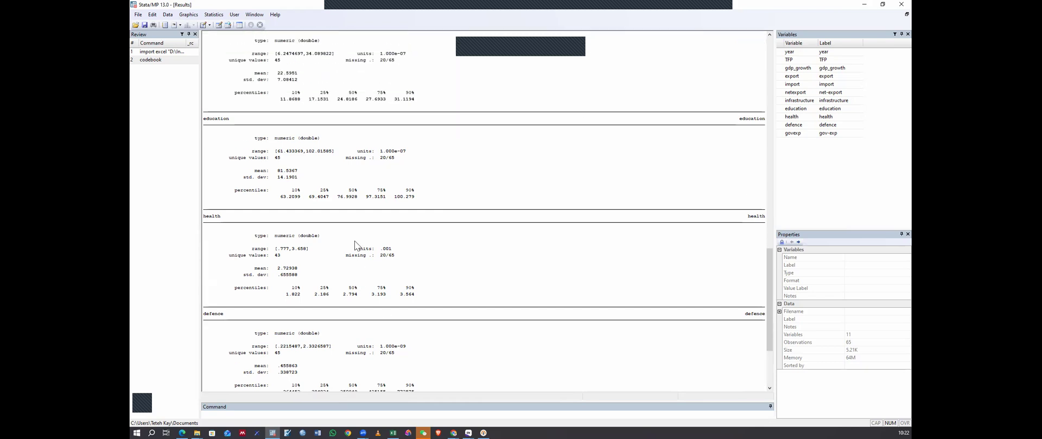
scroll(355, 245, "down", 8)
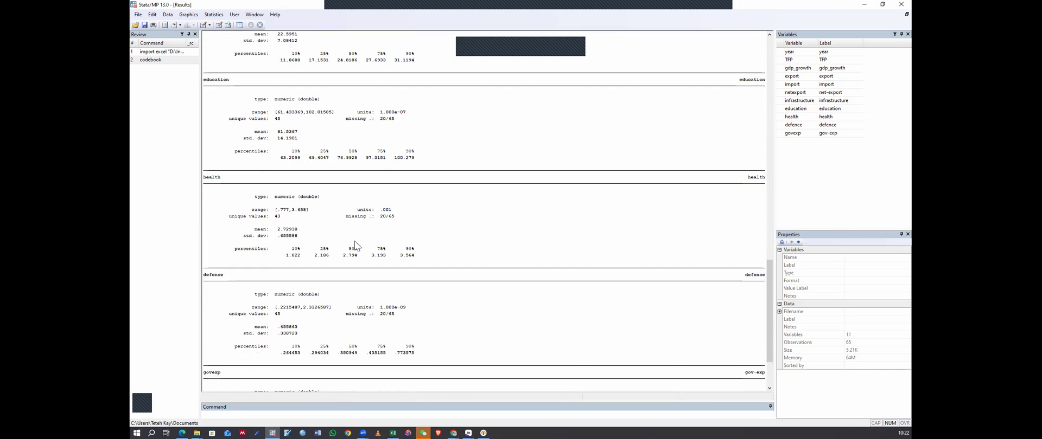
scroll(355, 245, "up", 8)
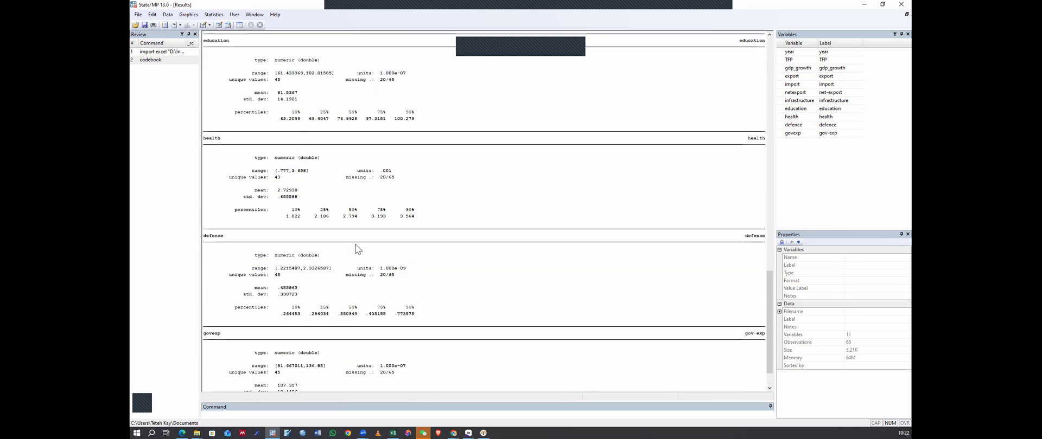
scroll(356, 248, "up", 3)
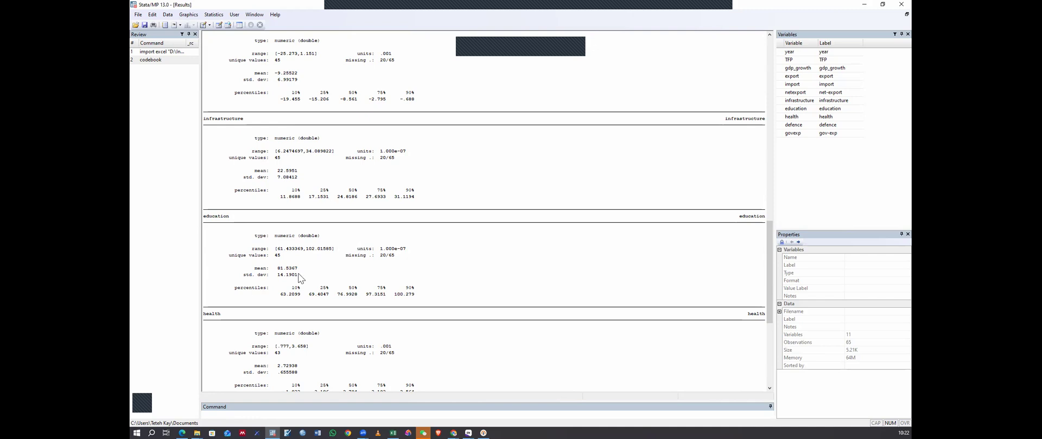
scroll(298, 278, "down", 2)
scroll(298, 278, "down", 2)
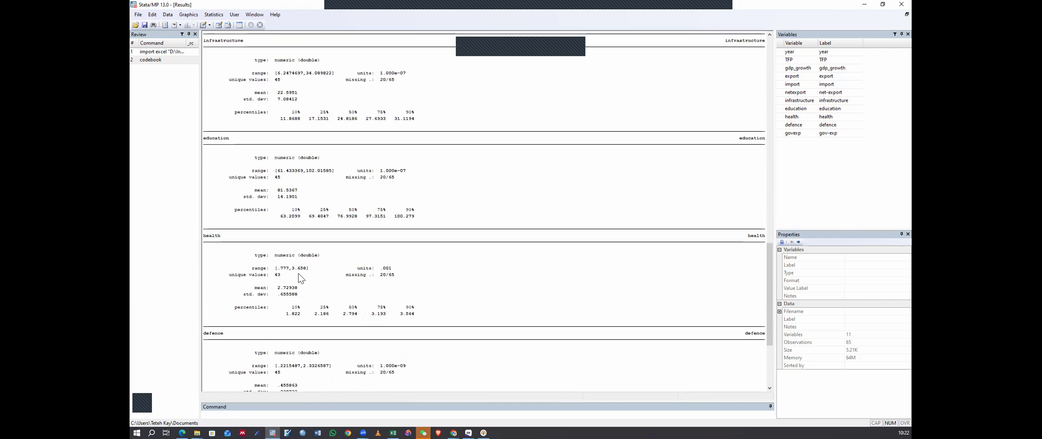
scroll(299, 277, "down", 1)
scroll(300, 278, "down", 5)
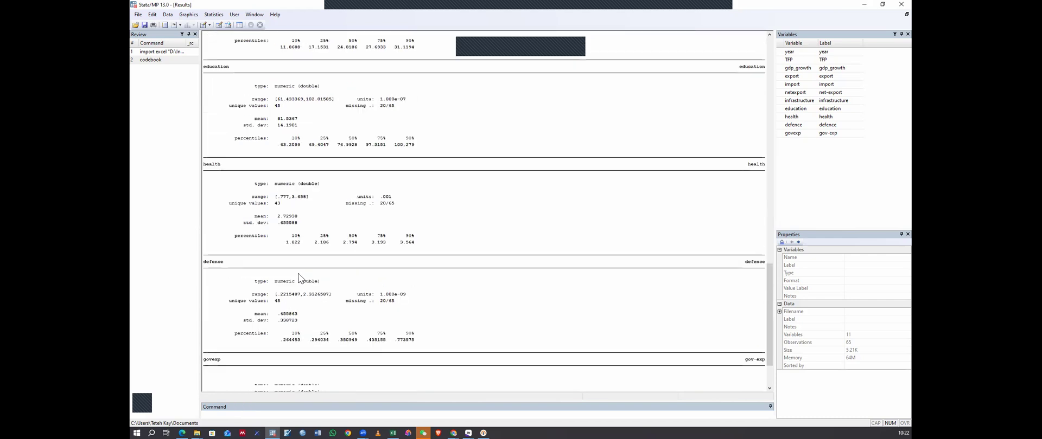
scroll(300, 278, "down", 1)
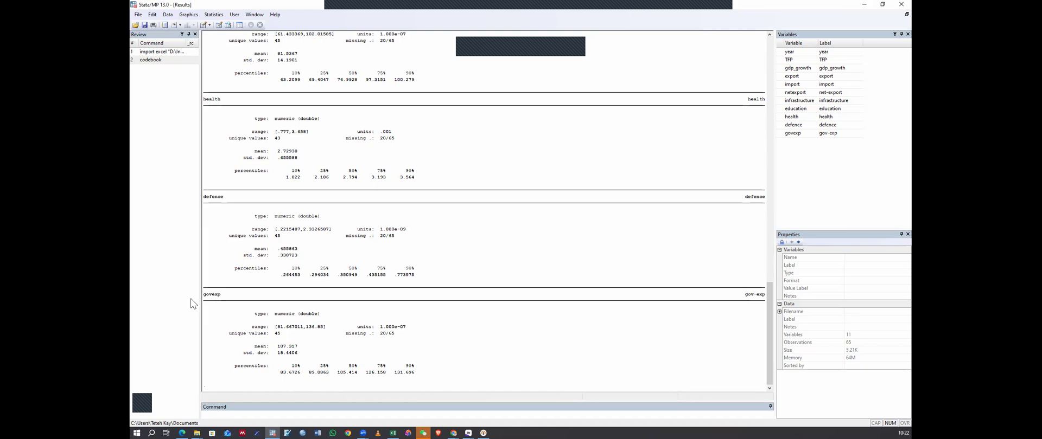
scroll(275, 236, "up", 1)
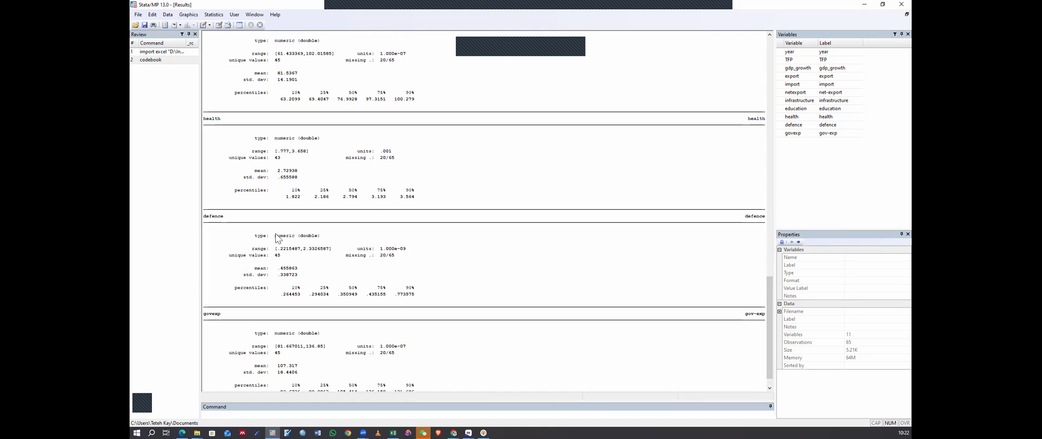
scroll(275, 237, "up", 6)
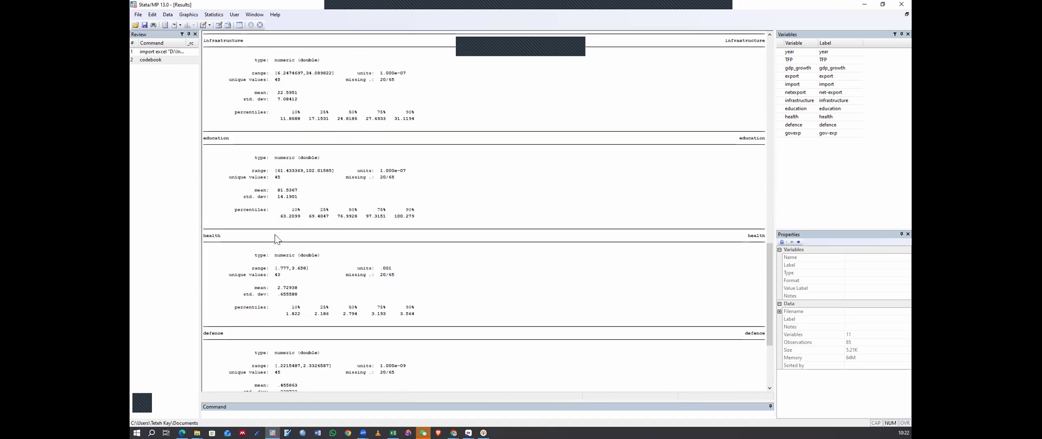
scroll(274, 235, "up", 9)
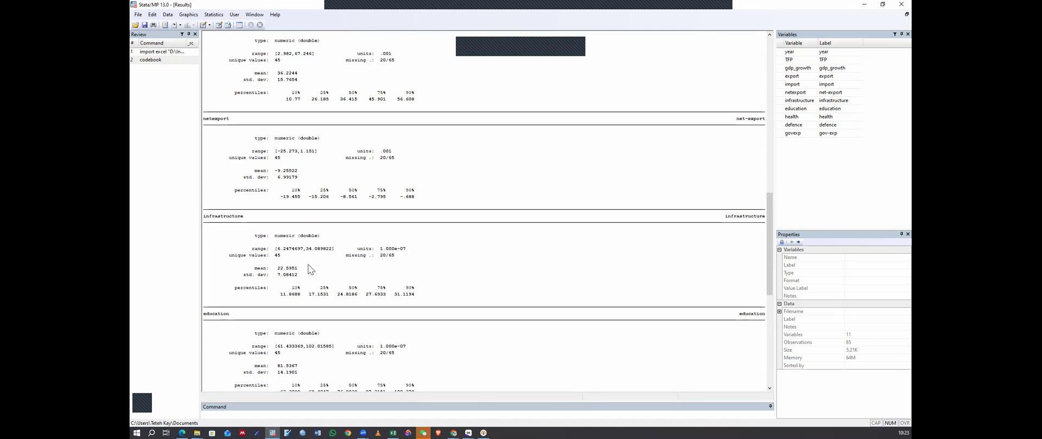
scroll(287, 306, "down", 2)
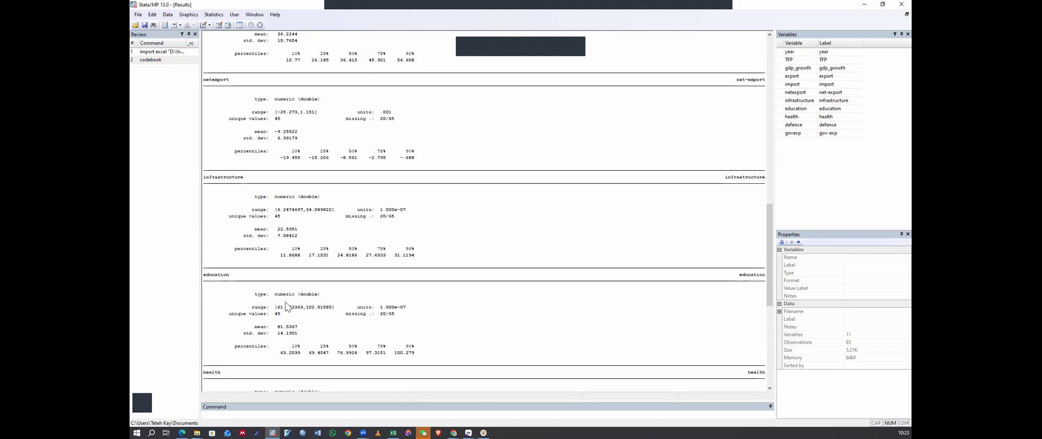
scroll(286, 307, "up", 4)
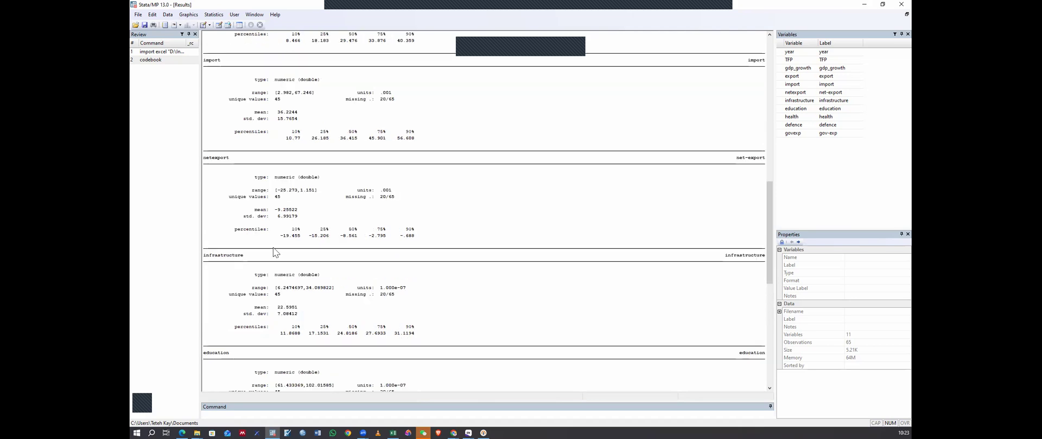
scroll(324, 292, "up", 2)
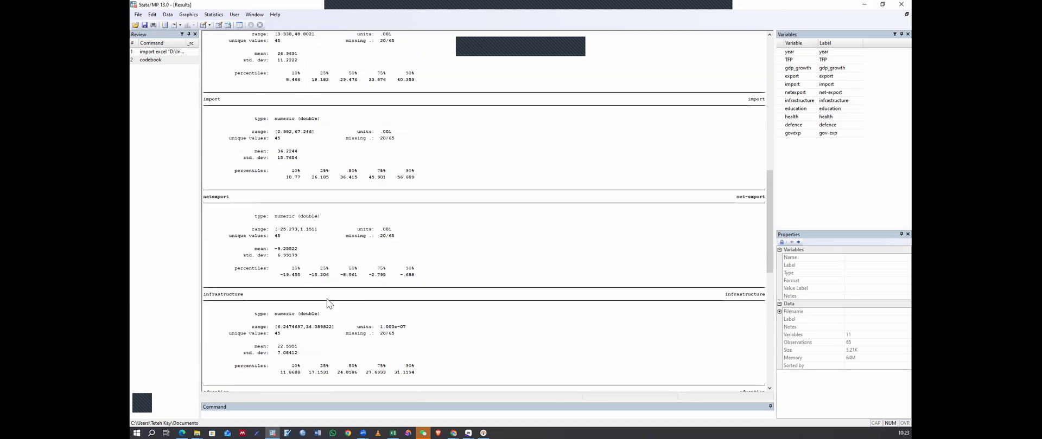
Step: Compare the codebook entries from export through govexp, checking each variable's range, missing values, mean, standard deviation and percentiles
scroll(324, 184, "up", 1)
scroll(325, 183, "down", 13)
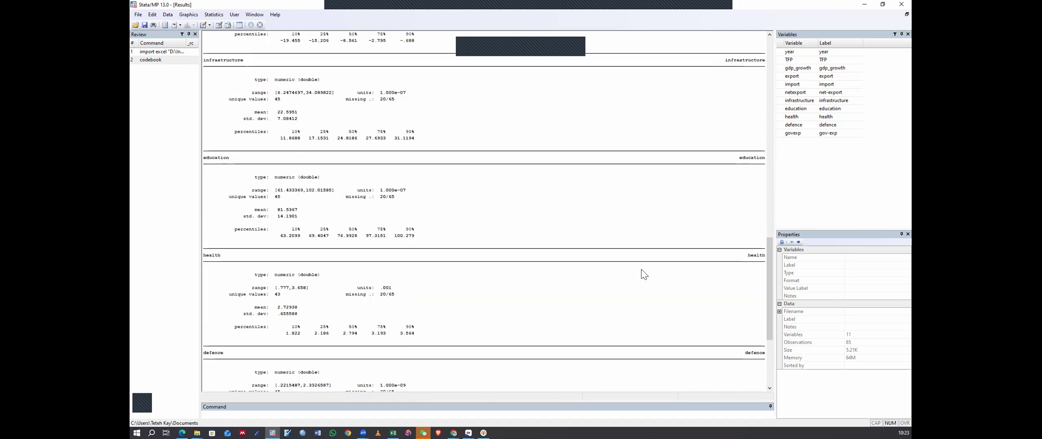
scroll(321, 274, "up", 6)
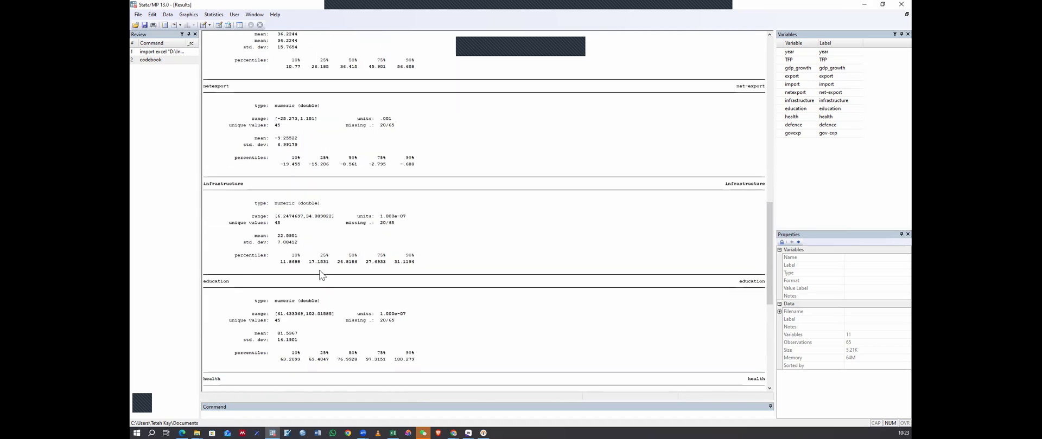
scroll(321, 275, "up", 3)
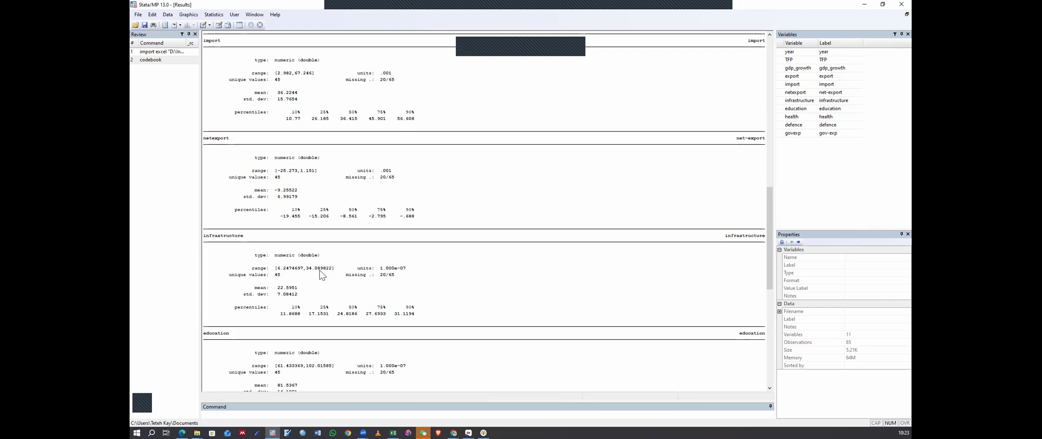
scroll(326, 236, "up", 5)
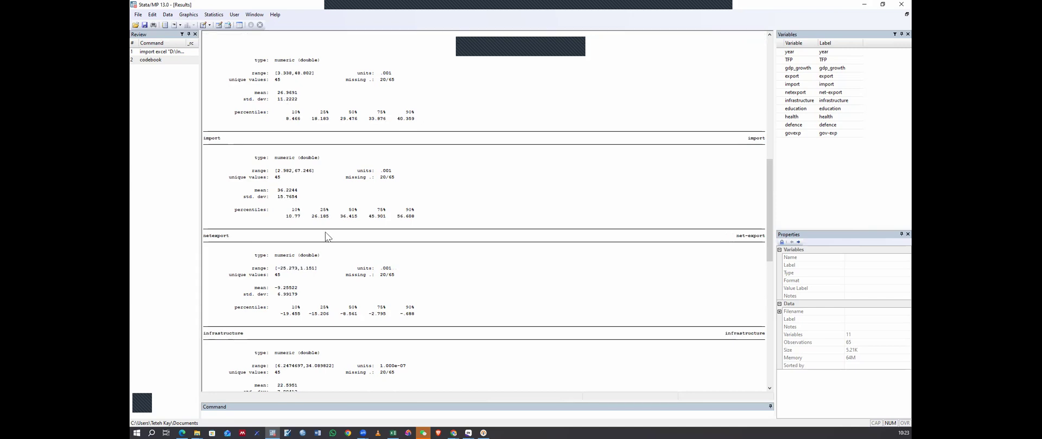
scroll(327, 236, "down", 2)
scroll(331, 241, "up", 3)
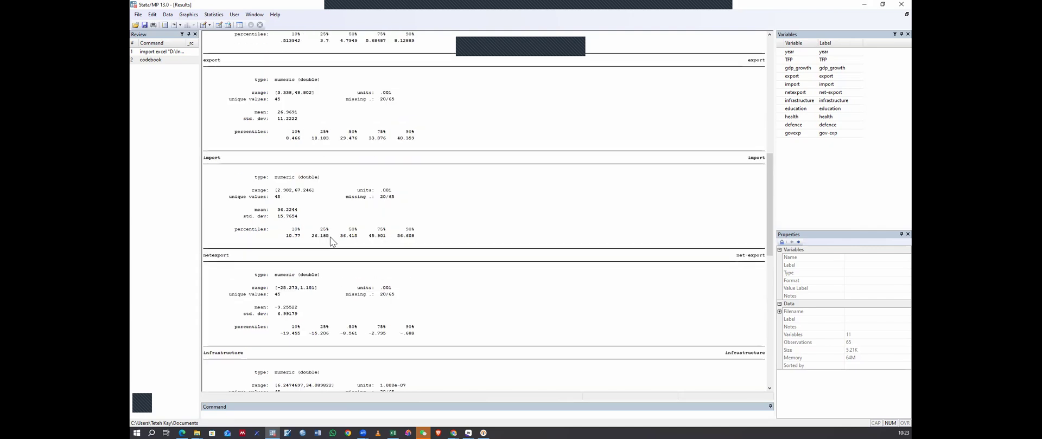
scroll(334, 249, "down", 3)
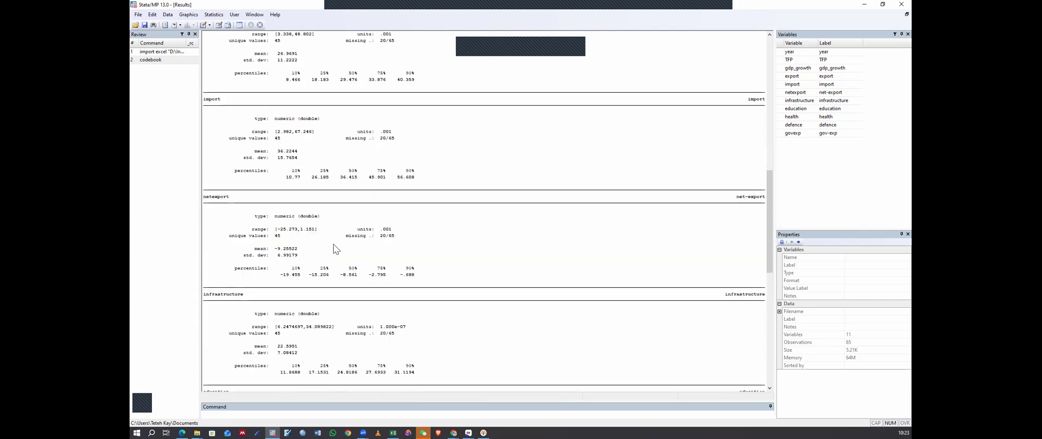
scroll(333, 249, "down", 2)
scroll(334, 249, "down", 2)
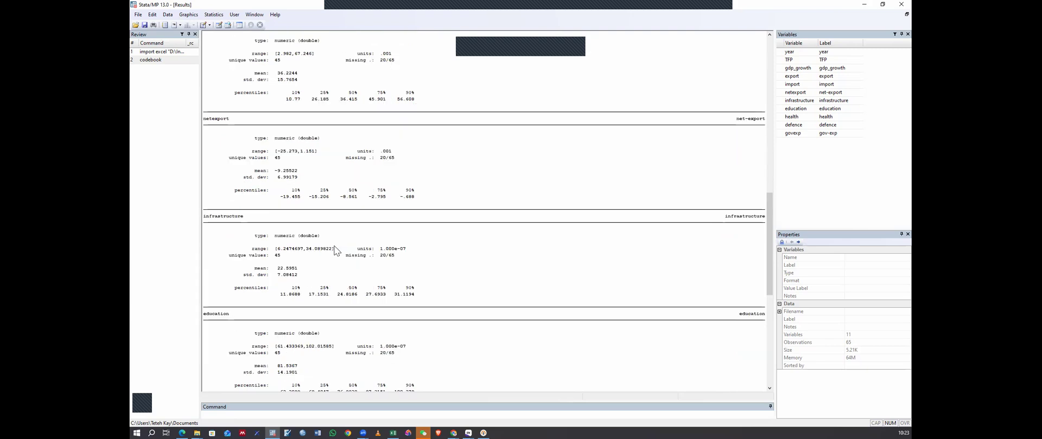
scroll(334, 250, "down", 8)
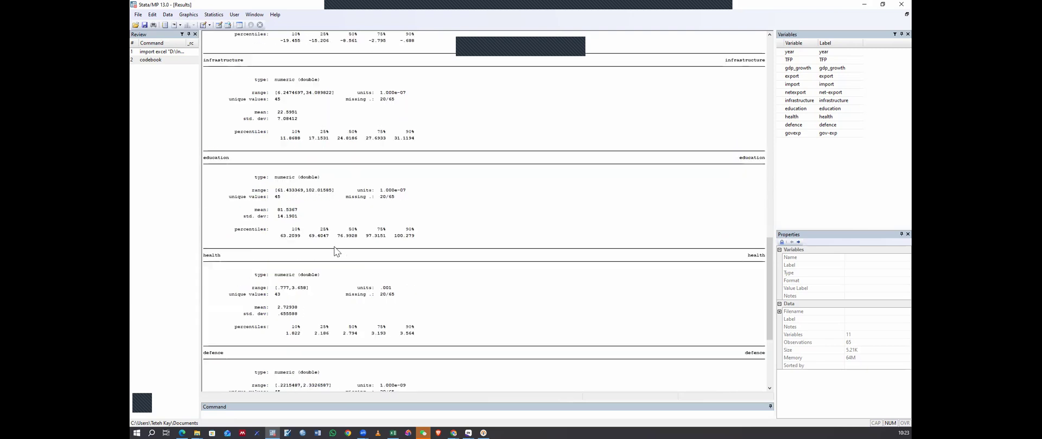
scroll(336, 251, "down", 2)
scroll(335, 253, "down", 6)
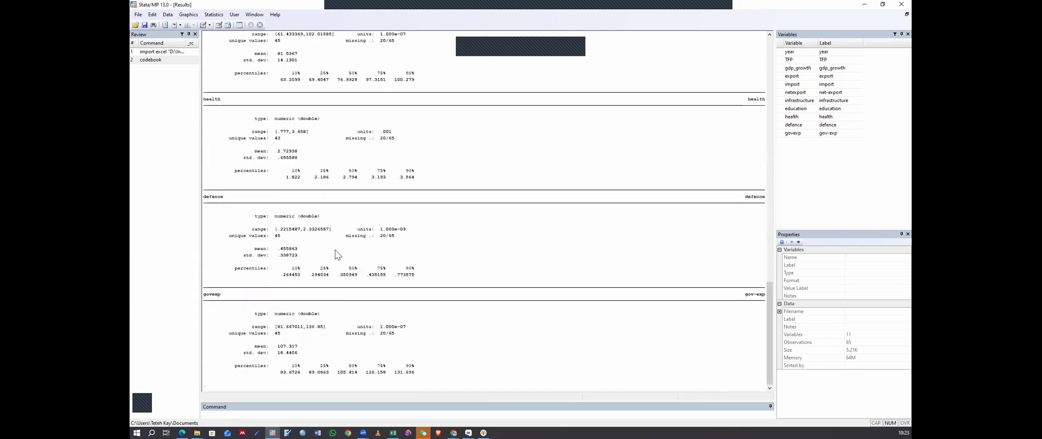
Step: Review the codebook statistics for netexport, infrastructure, education and health once more
scroll(336, 255, "up", 9)
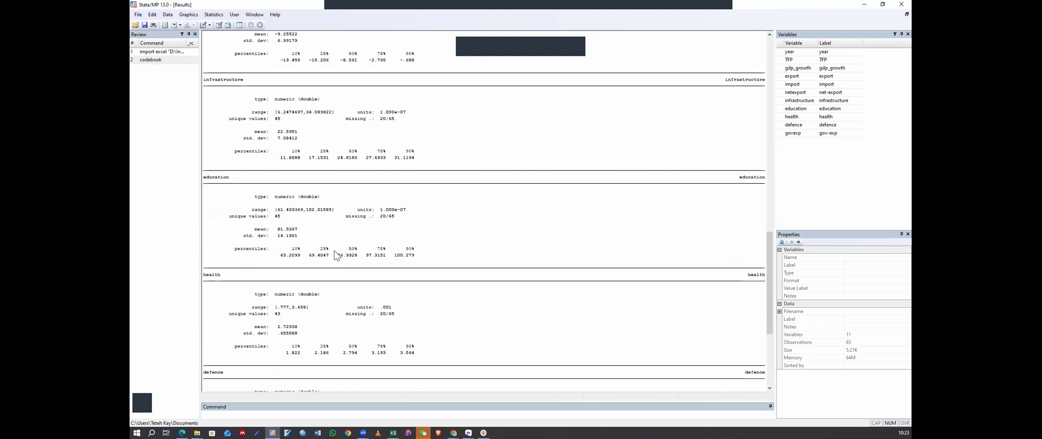
scroll(335, 255, "up", 3)
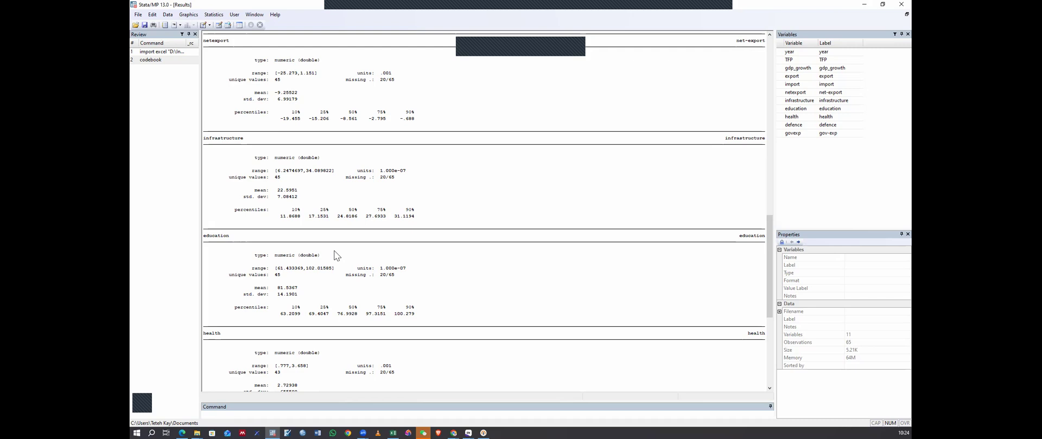
scroll(329, 305, "down", 2)
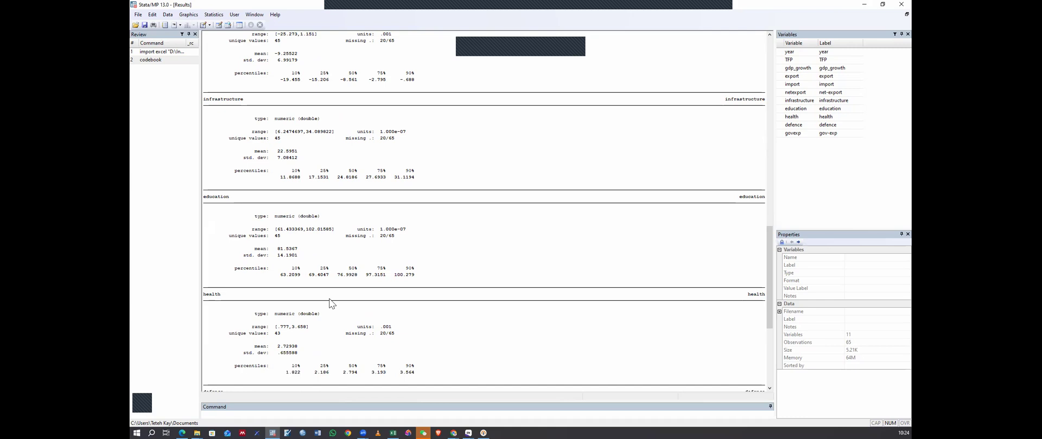
scroll(331, 303, "up", 1)
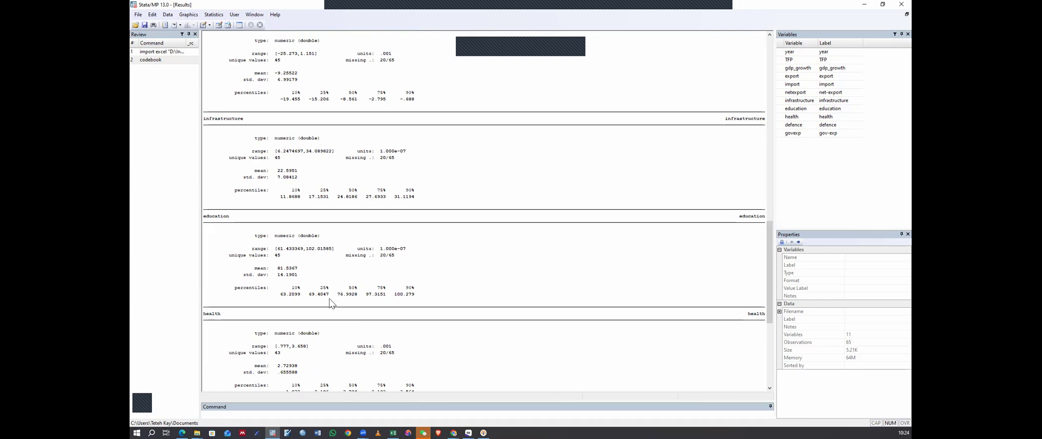
scroll(332, 305, "up", 2)
scroll(289, 174, "up", 3)
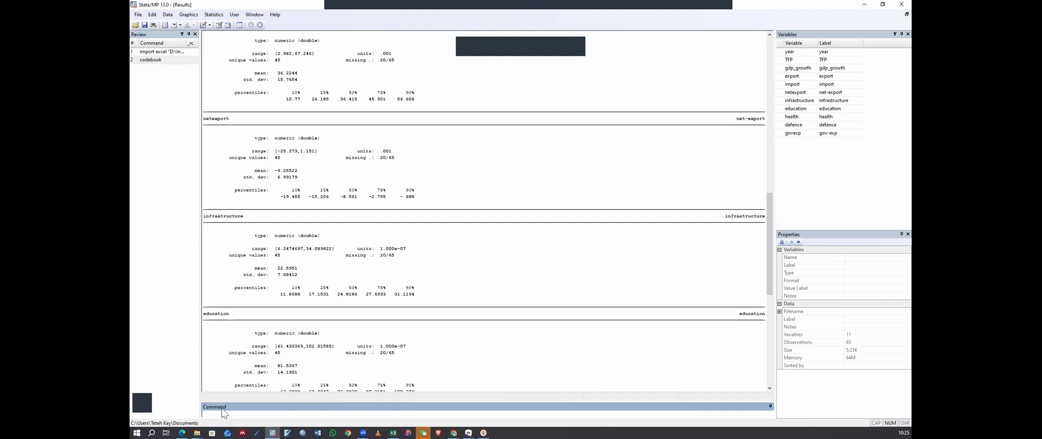
Step: Open the dataset in a maximized Data Editor with the edit command, and close it again
type("edit")
key("Return")
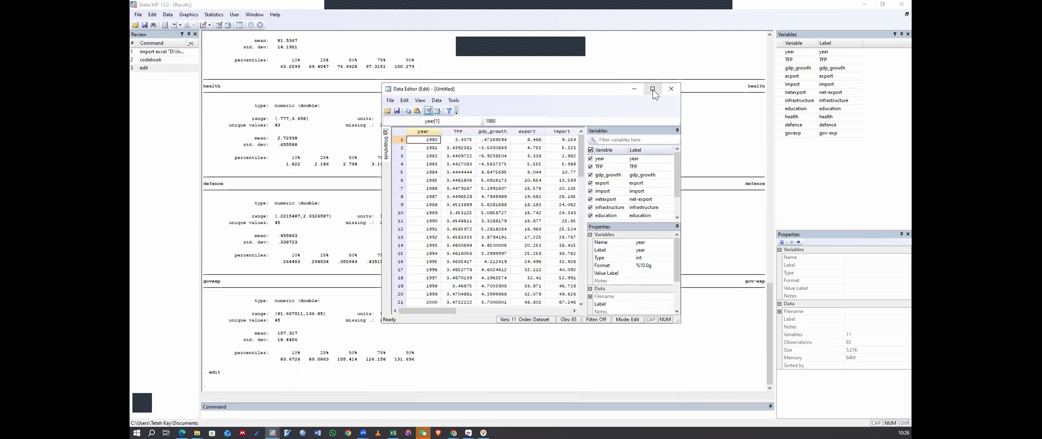
left_click(652, 89)
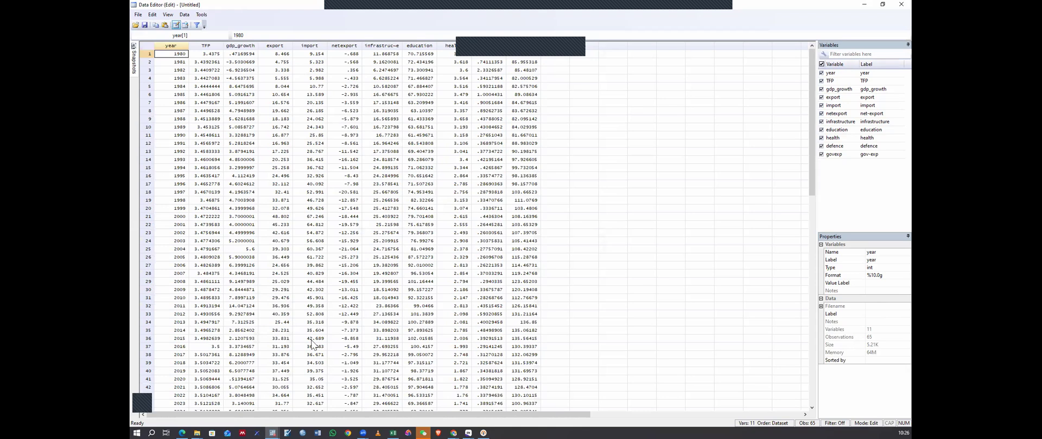
left_click(902, 4)
Step: Reopen the Data Editor with edit and examine the year rows and the empty observations 46 to 65, then minimize it
type("edit")
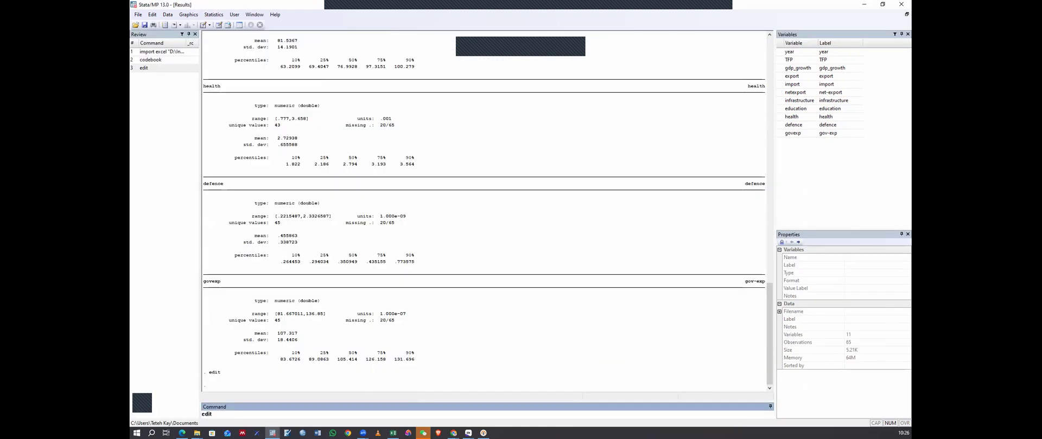
key("Return")
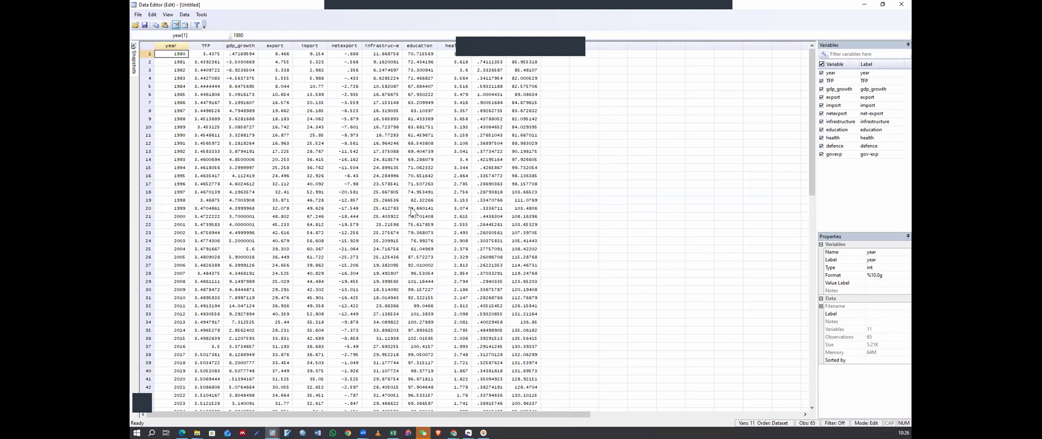
scroll(411, 212, "down", 8)
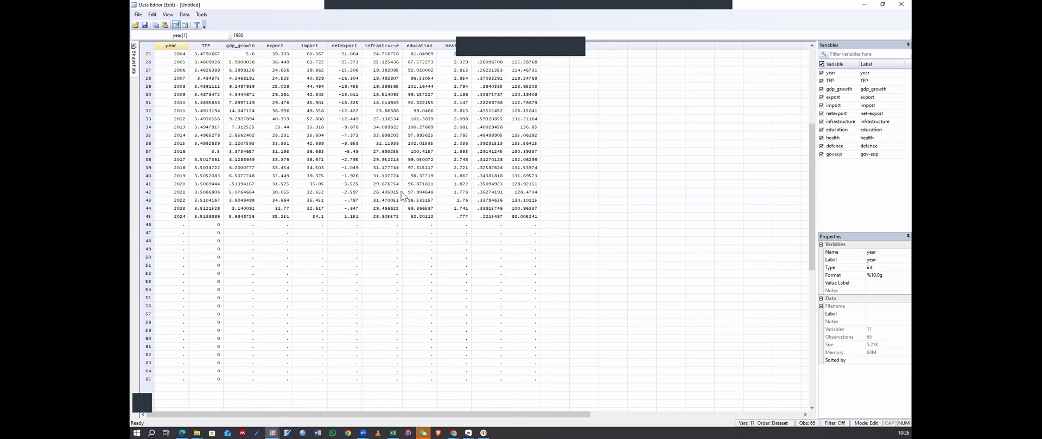
scroll(402, 196, "up", 1)
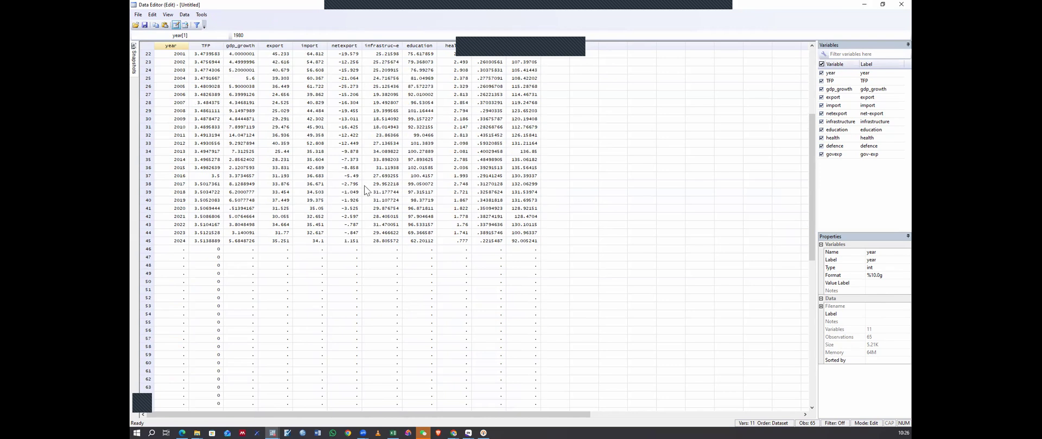
scroll(207, 221, "down", 2)
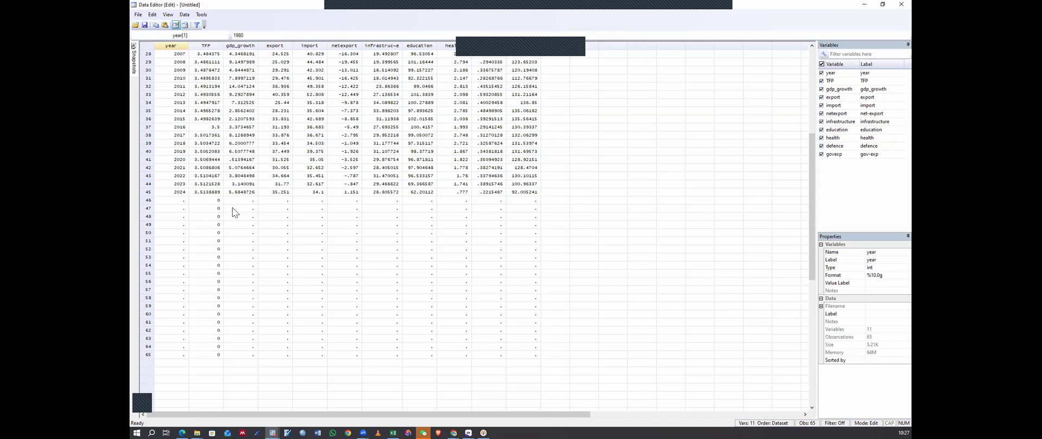
scroll(243, 244, "up", 1)
scroll(179, 242, "up", 1)
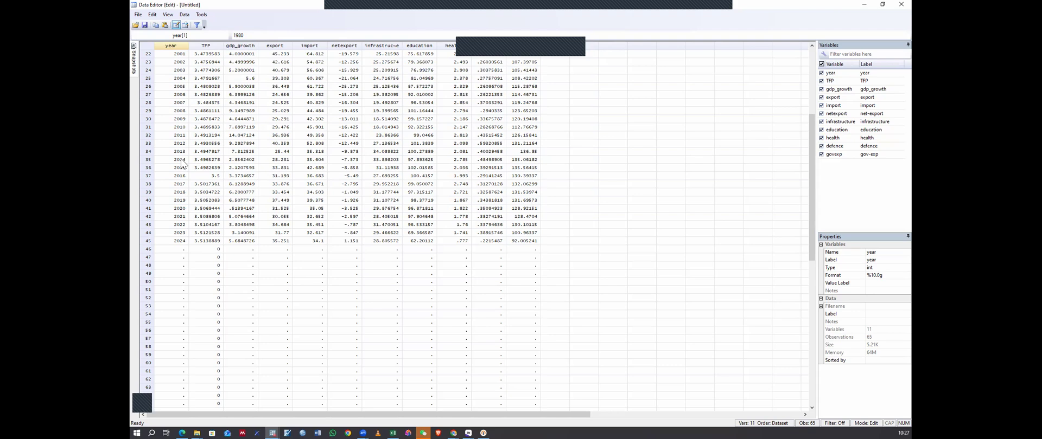
scroll(183, 226, "up", 2)
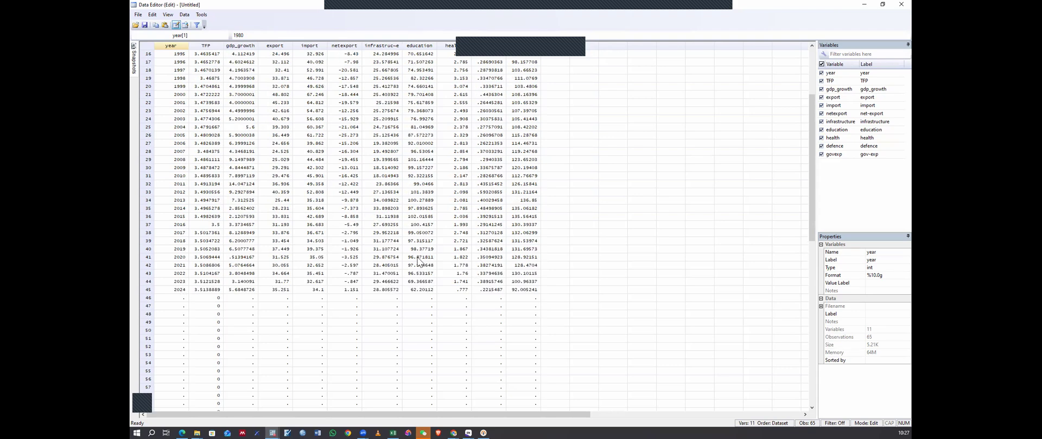
scroll(369, 250, "up", 5)
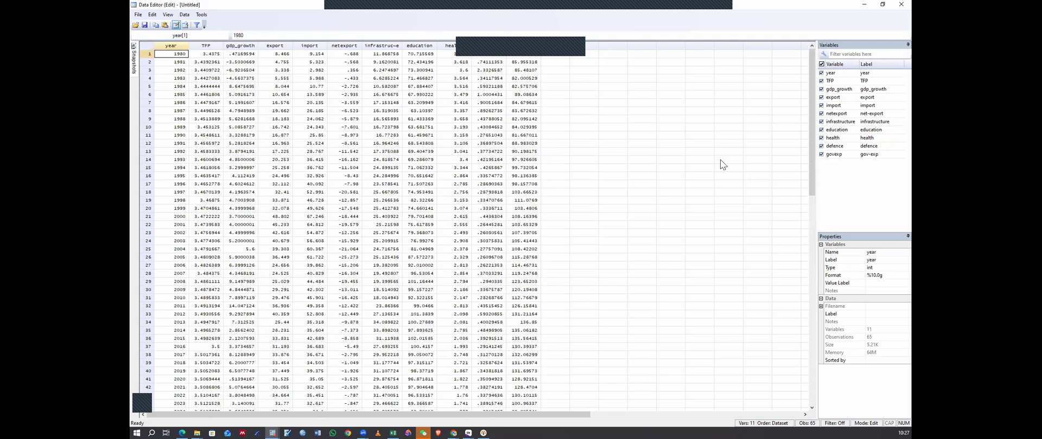
left_click(865, 9)
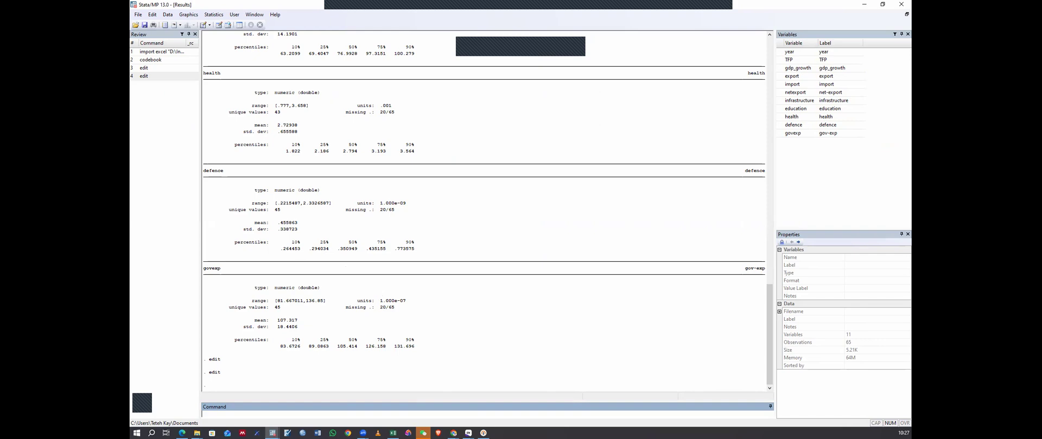
Step: Try to run the order command without a variable list
left_click(272, 433)
type("rder")
key("Return")
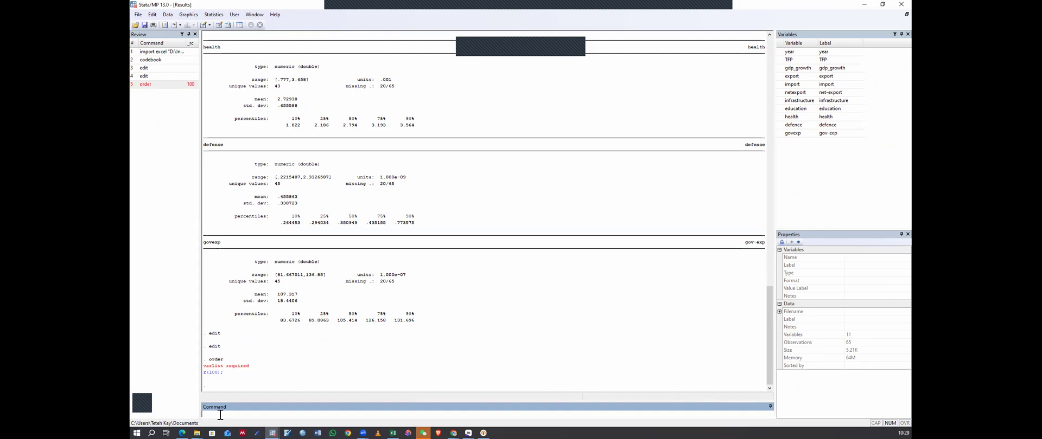
Step: Move TFP to the end of the dataset's variable order with the command order TFP, last
type("ord")
type("TFP, last")
key("Return")
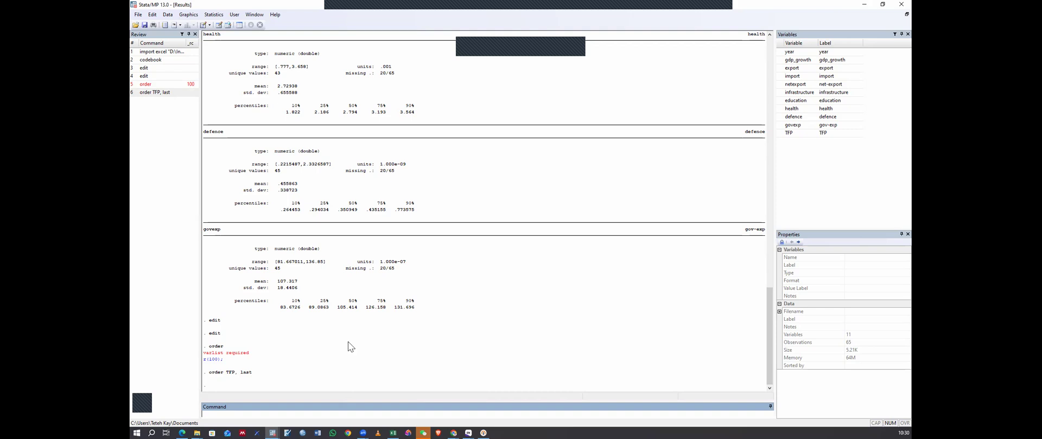
Step: Check the column position of TFP in the Data Editor and return to the Results window
type("edit")
key("Return")
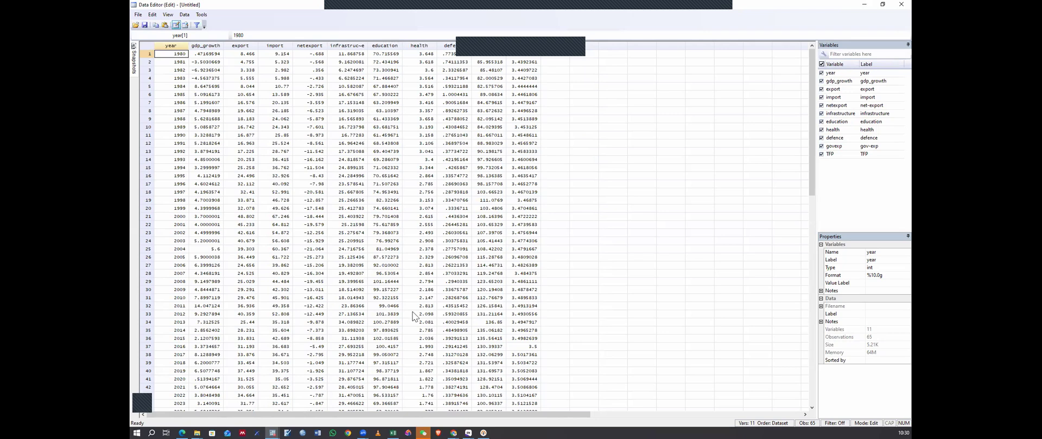
key("alt+Tab")
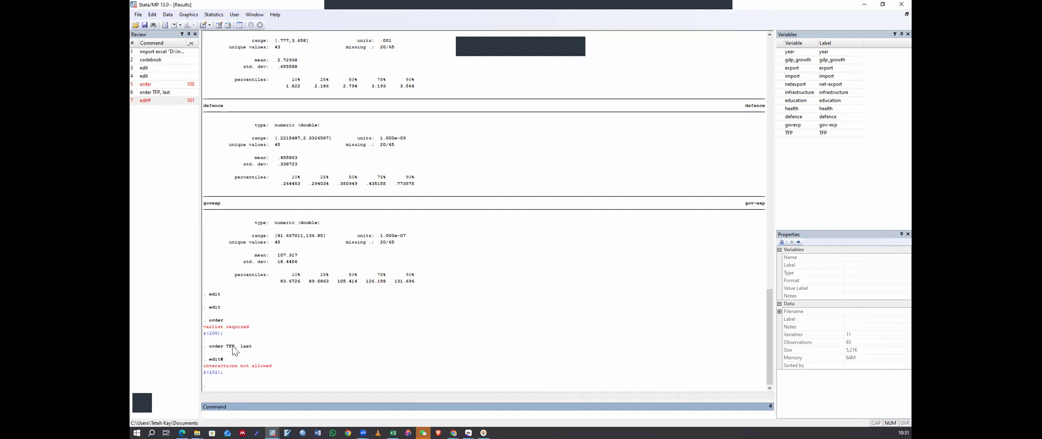
Step: Move defence to the end of the dataset's variable order with the command order defence, last
type("Order")
key("BackSpace")
key("BackSpace")
key("BackSpace")
key("BackSpace")
key("Caps_Lock")
type("R")
key("BackSpace")
key("BackSpace")
key("Caps_Lock")
type("order")
left_click(780, 118)
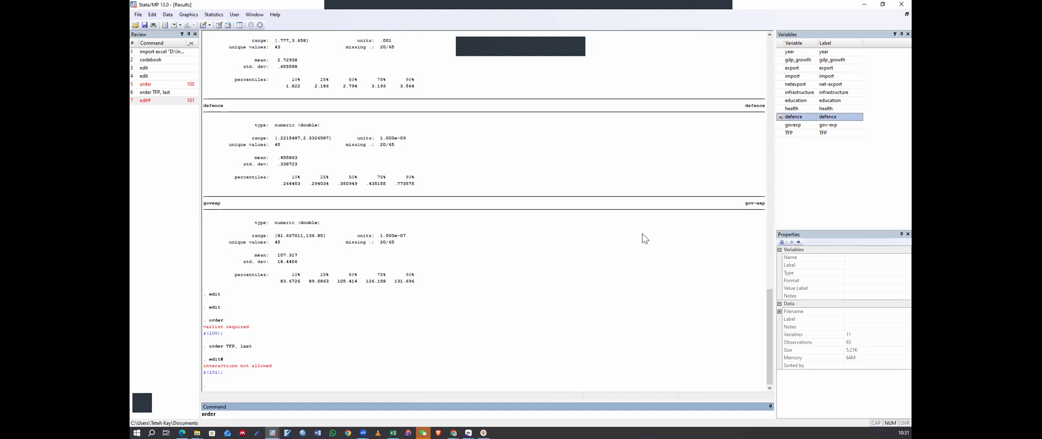
left_click(239, 415)
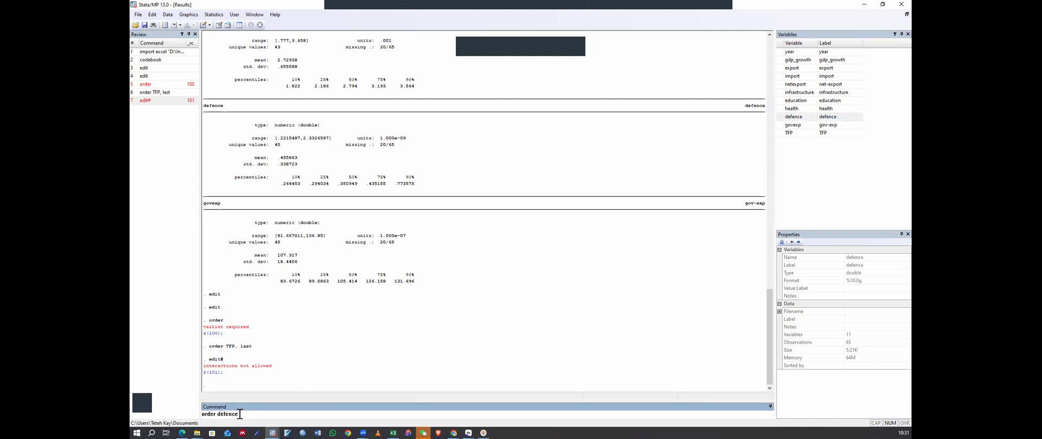
type(", last")
key("Return")
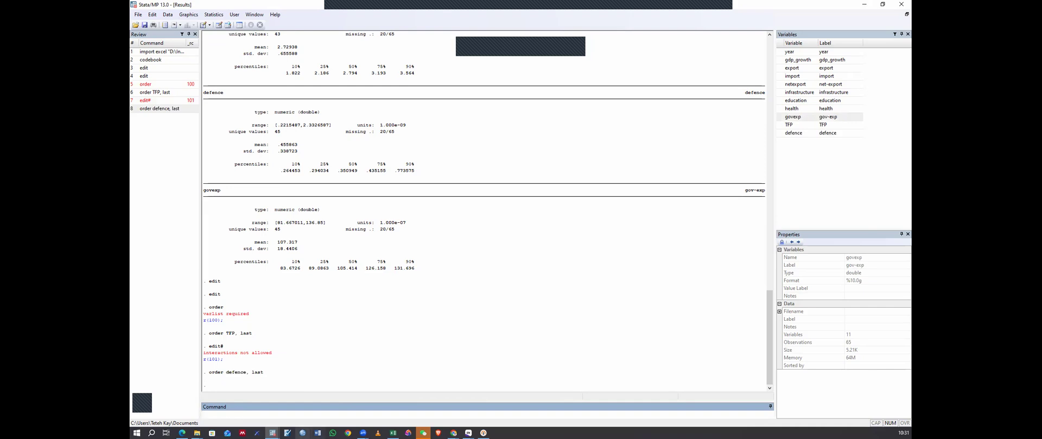
Step: Check the column position of defence in the Data Editor and return to the Results window
left_click(272, 433)
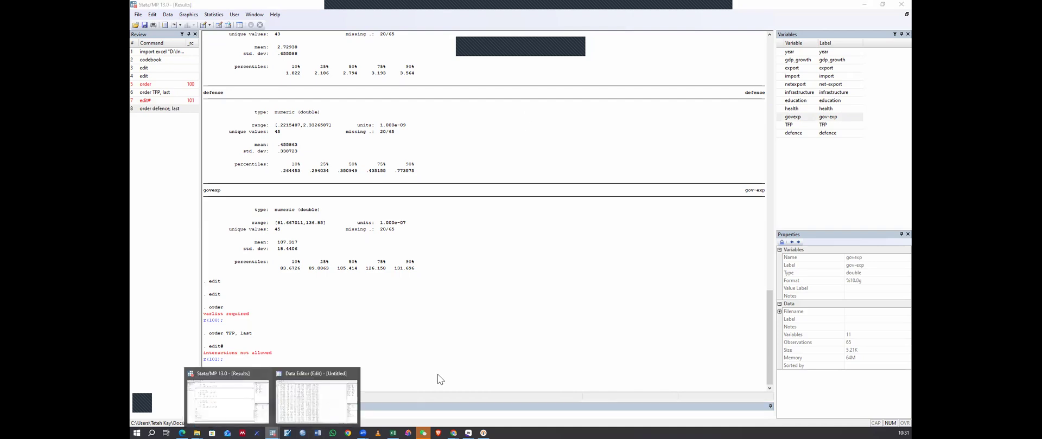
left_click(317, 401)
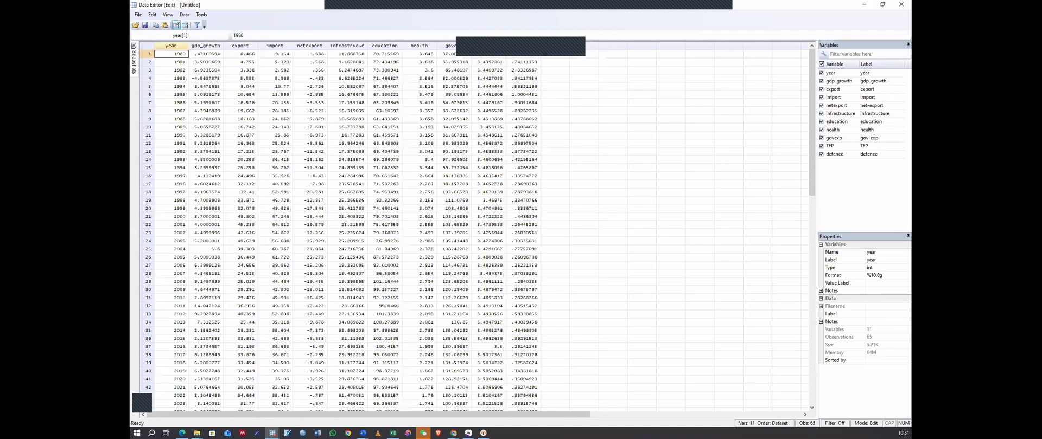
left_click(272, 433)
left_click(223, 400)
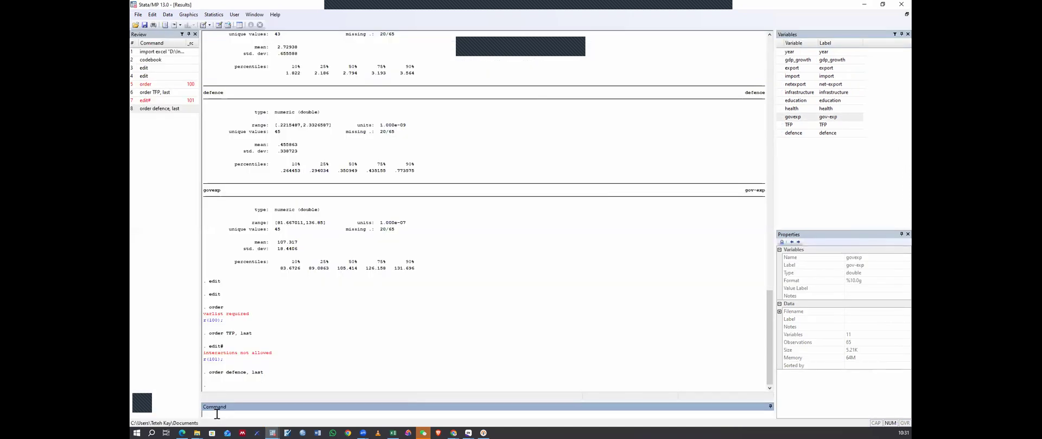
Step: Start a variable-ordering command, entered as oredr, listing export, import, netexport, infrastructure and education
type("oredr")
double_click(780, 68)
double_click(781, 76)
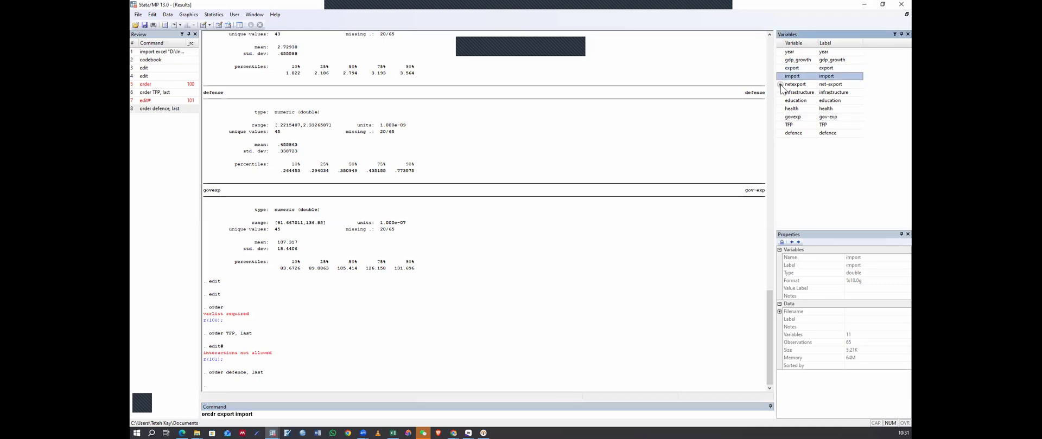
double_click(782, 85)
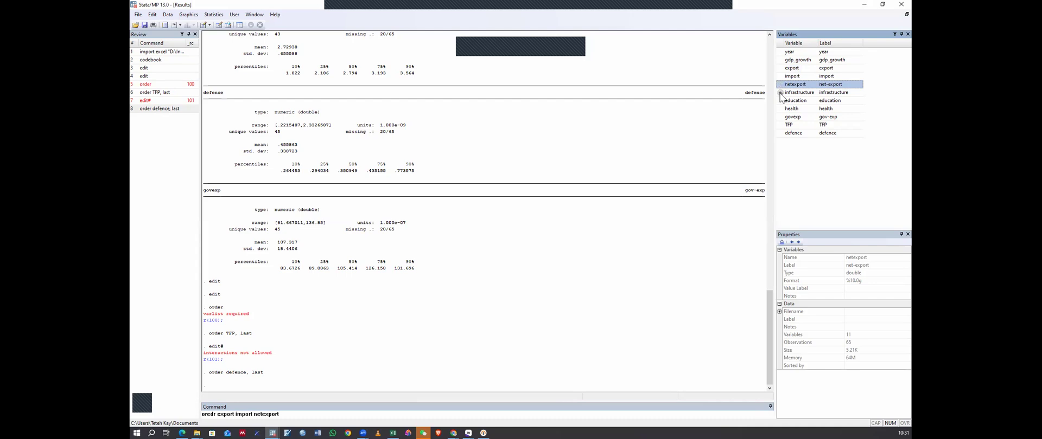
double_click(781, 93)
double_click(782, 101)
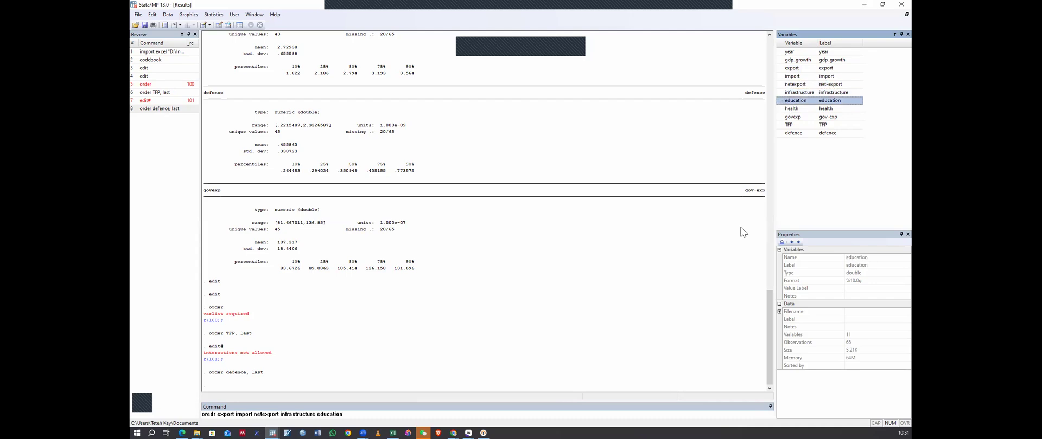
Step: Complete the command with the option after(defence) and try to run it
left_click(345, 415)
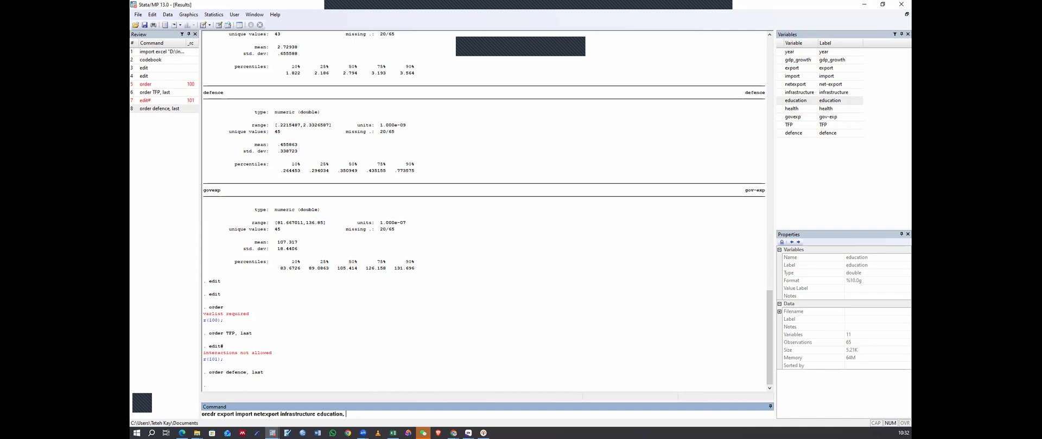
type("aft")
type("rtr")
type("er(")
double_click(792, 133)
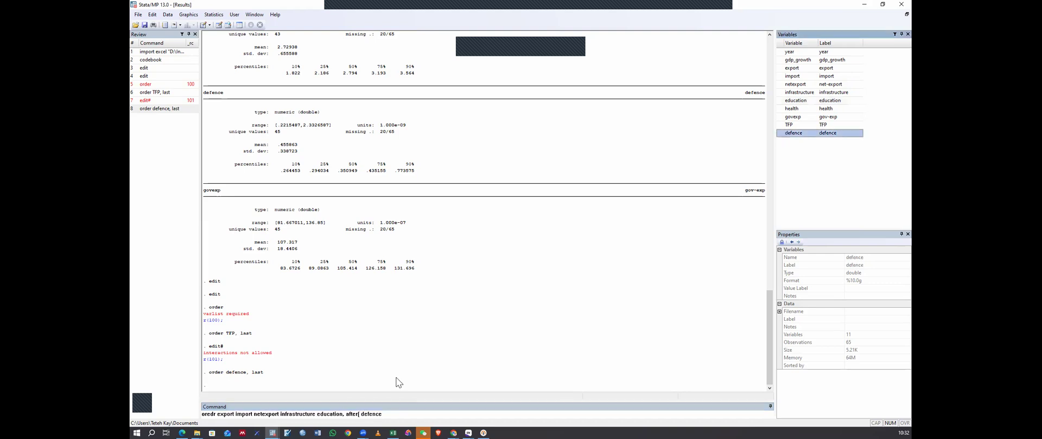
left_click(395, 415)
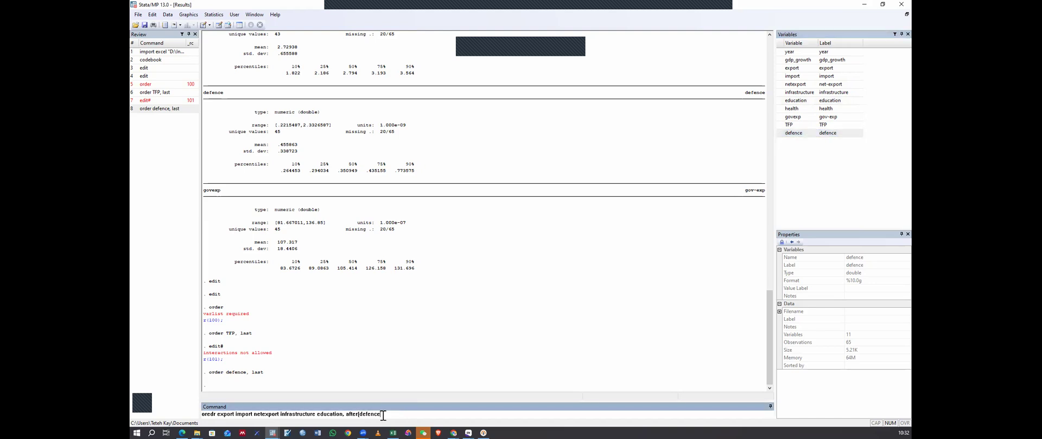
type(")")
key("Return")
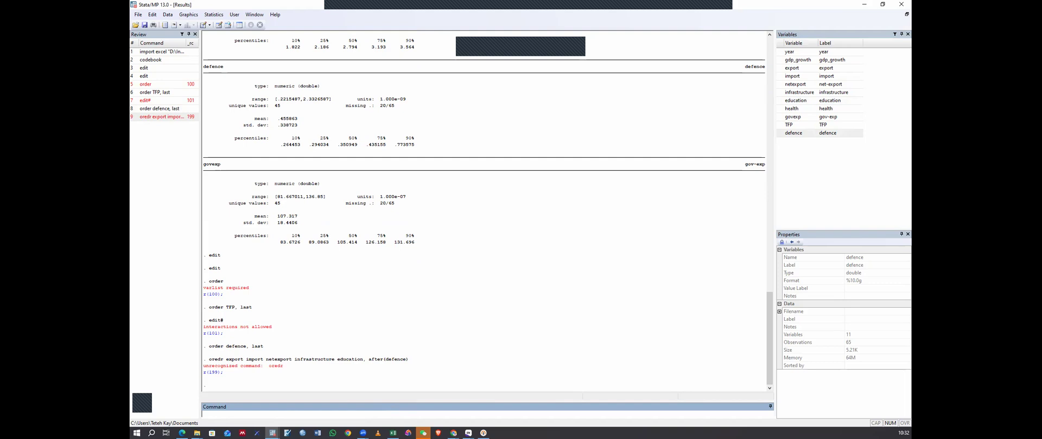
Step: Recall the failed command, correct oredr to order, and run order export import netexport infrastructure education, after(defence)
key("Page_Up")
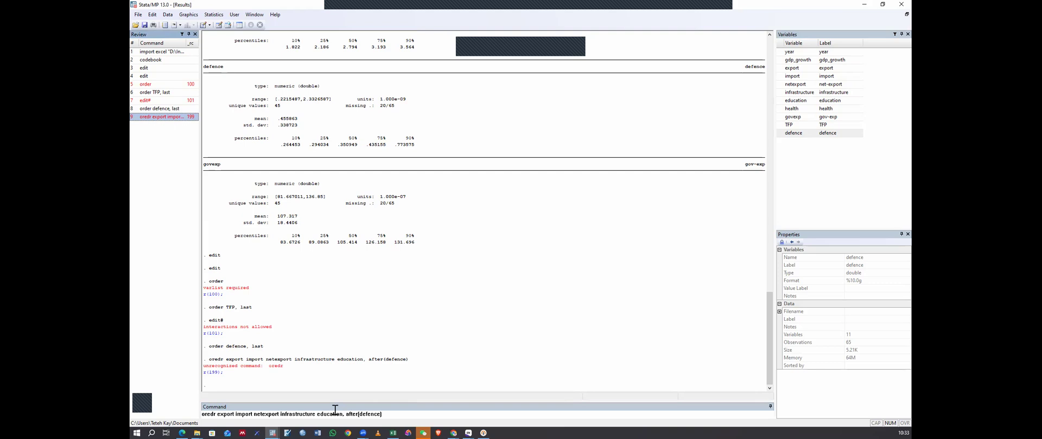
left_click(211, 415)
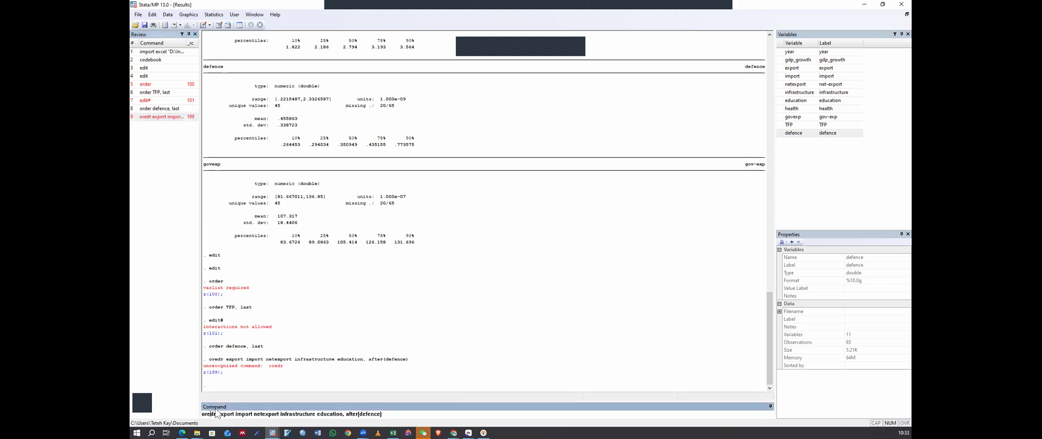
key("BackSpace")
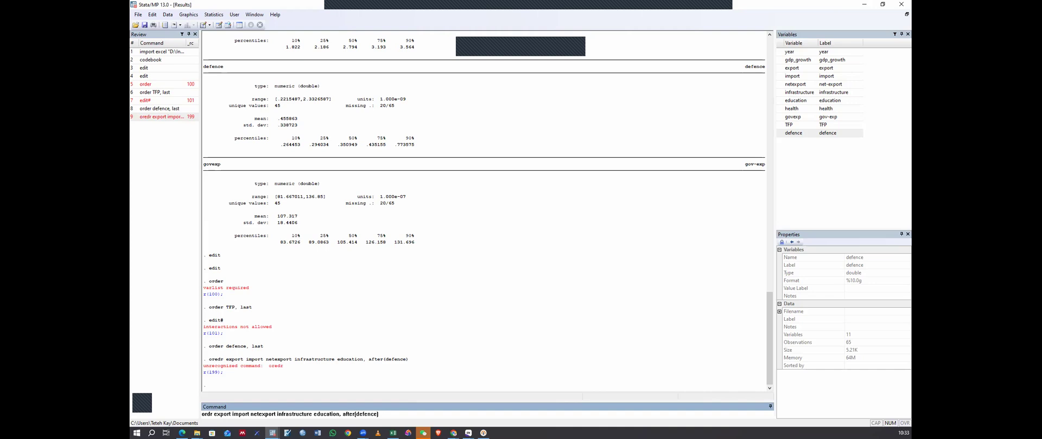
type("e")
key("Return")
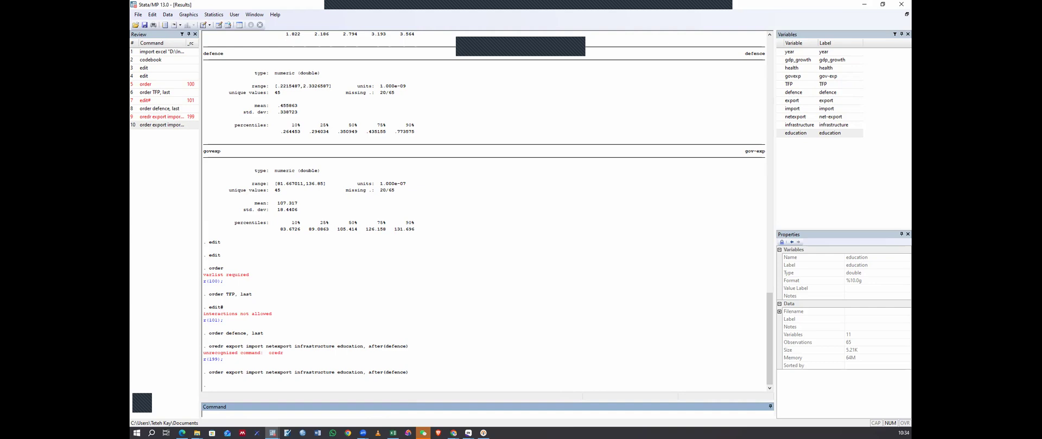
Step: Check the column positions of the variables placed after defence in the Data Editor and return to the Results window
type("edit")
key("Return")
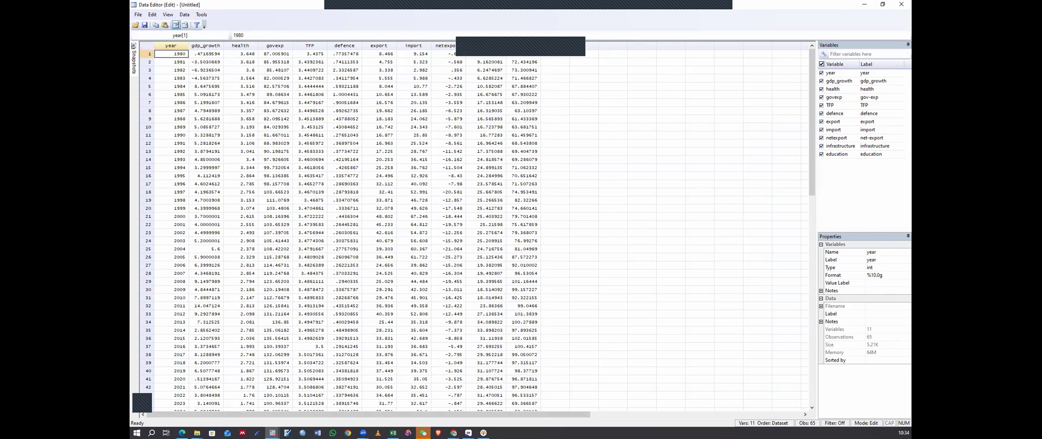
mouse_move(273, 433)
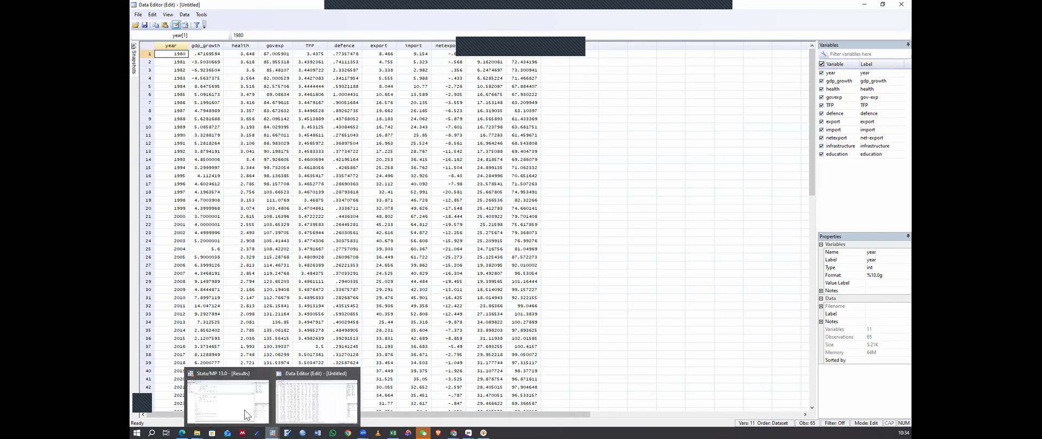
left_click(321, 394)
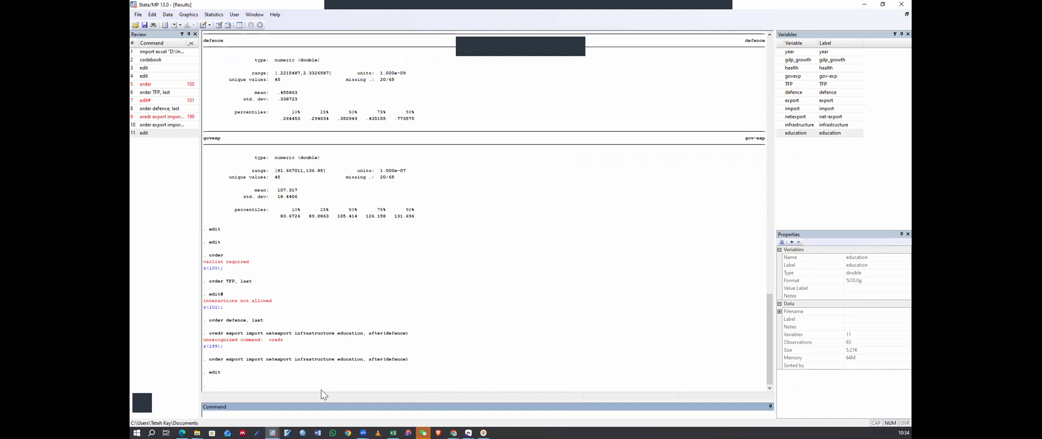
Step: Recall the misspelled oredr command, shorten it to oredr export, before(defence), and try to run it
left_click(155, 117)
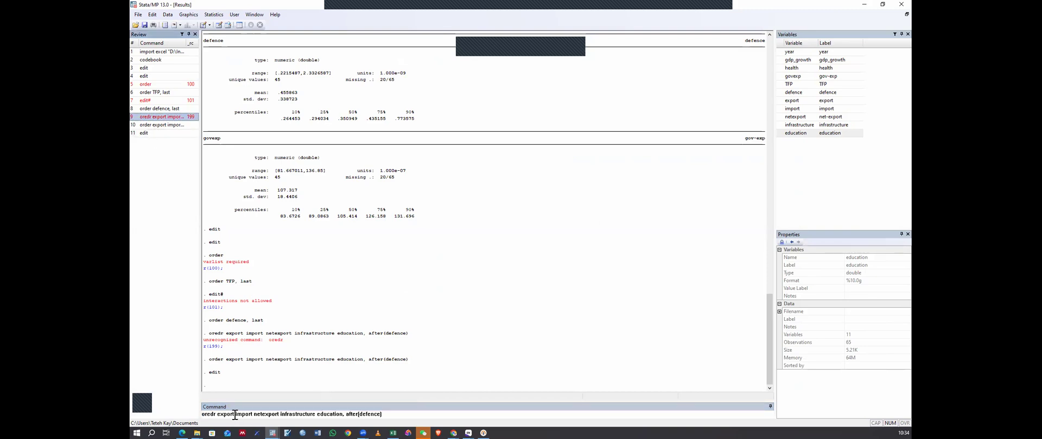
left_click_drag(235, 415, 246, 414)
left_click_drag(343, 419, 358, 418)
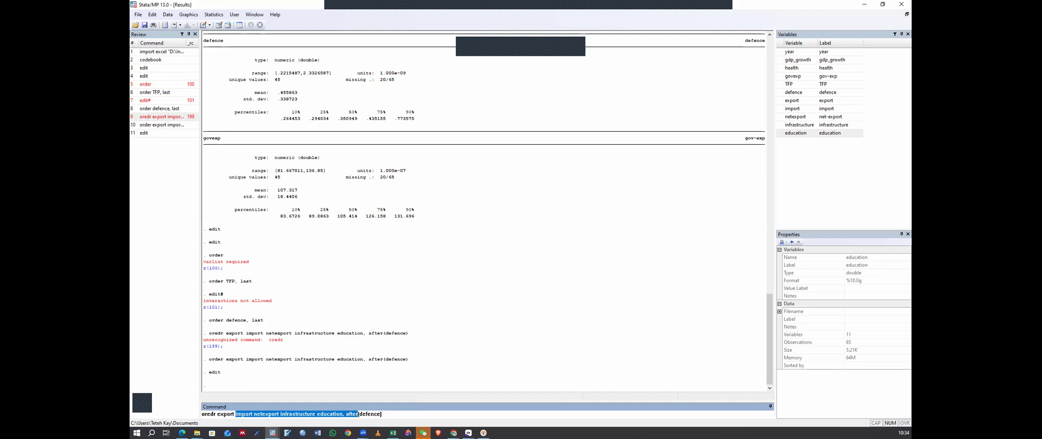
key("BackSpace")
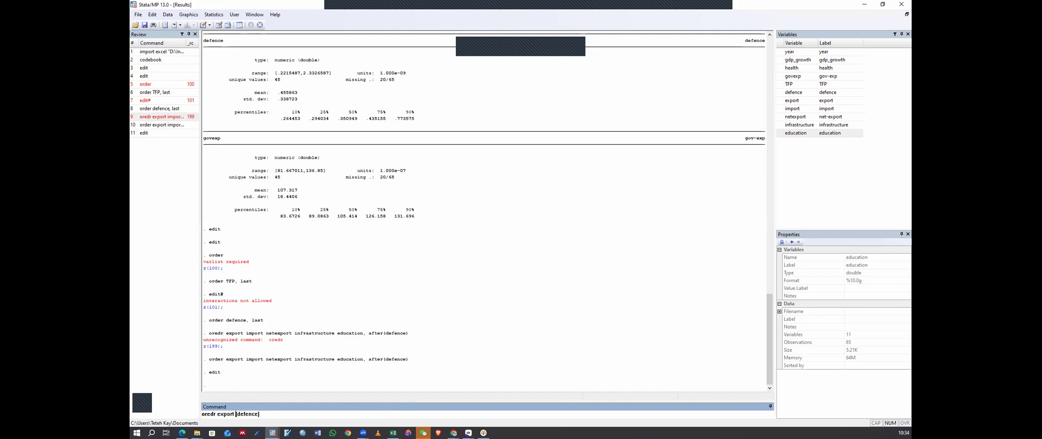
type(", before")
key("Return")
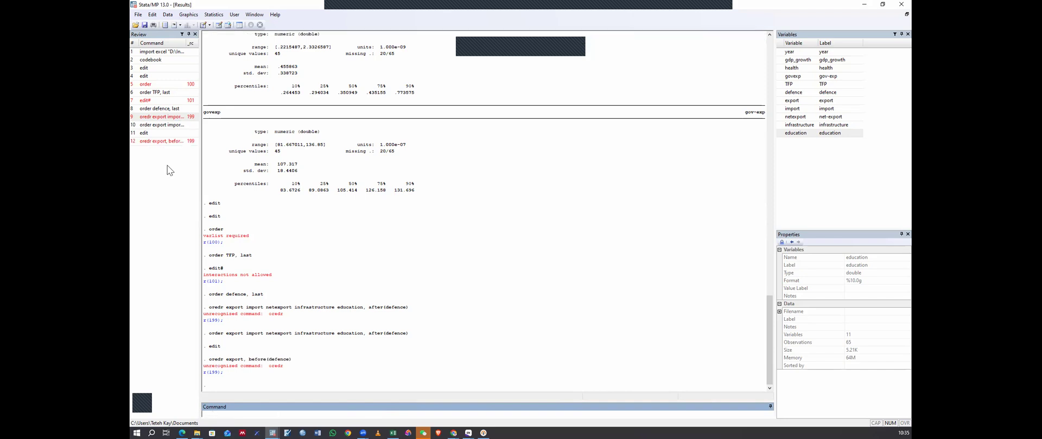
Step: Recall the failed command, correct its name to order, and run order export, before(defence)
left_click(158, 141)
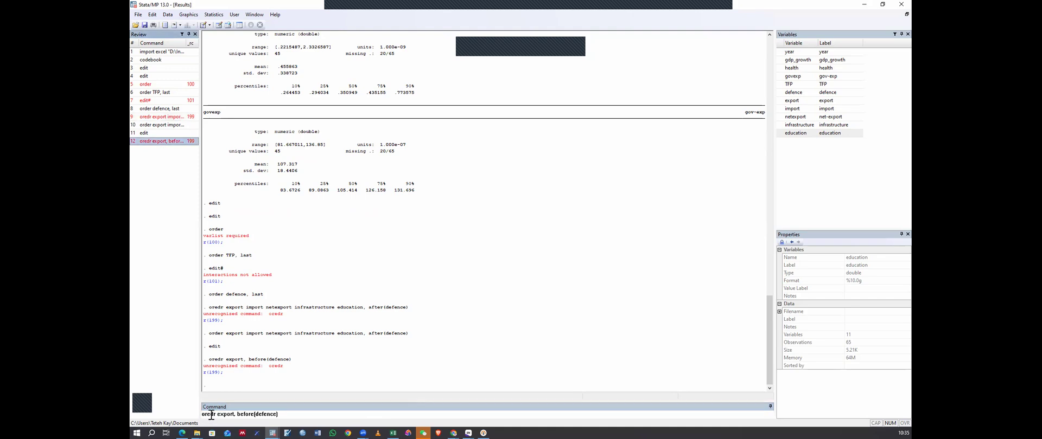
left_click(240, 415)
left_click(211, 414)
key("BackSpace")
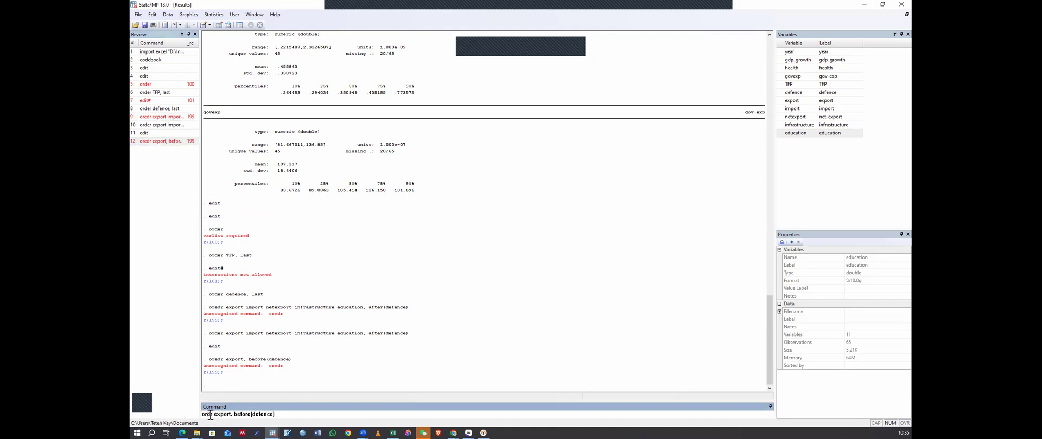
type("e")
key("Return")
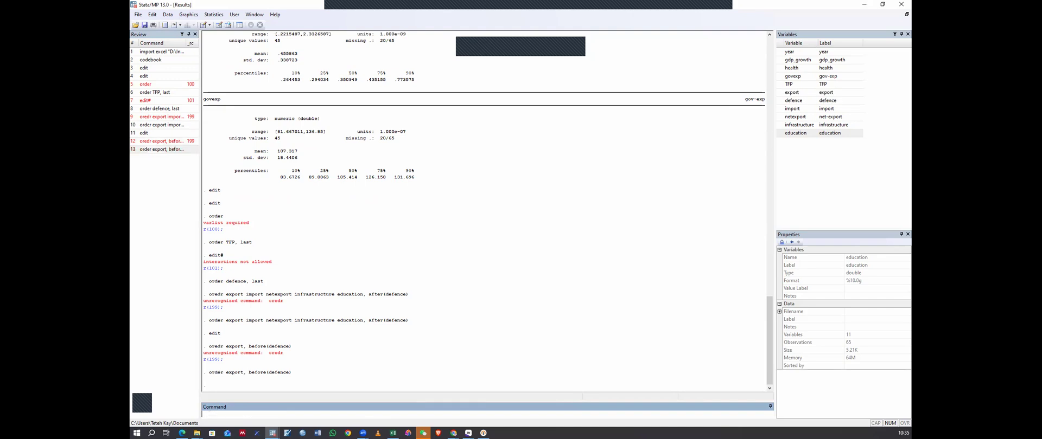
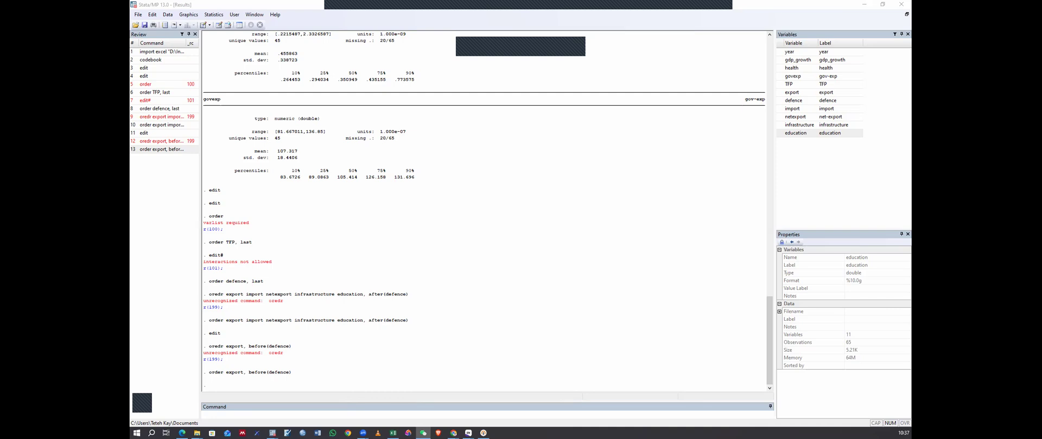
Step: Look up the explanation of return code r(199) from the failed oredr commands and return to the Results window
left_click(461, 389)
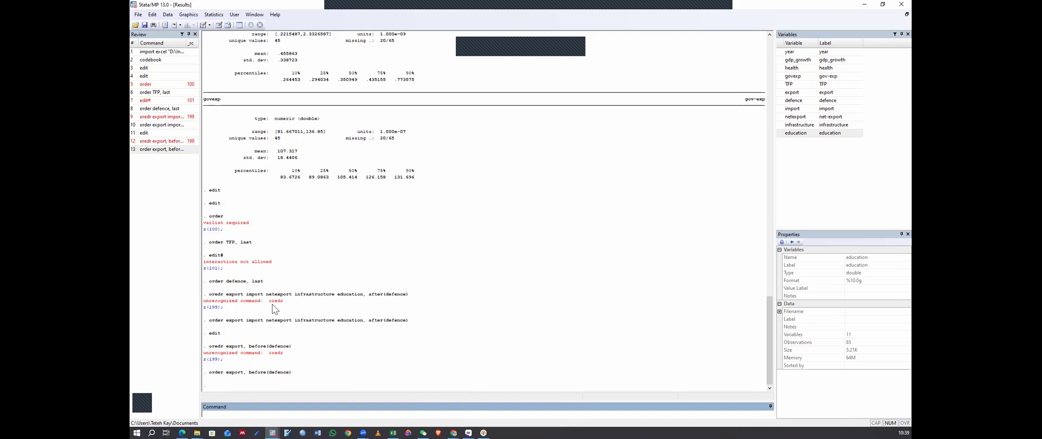
left_click(211, 308)
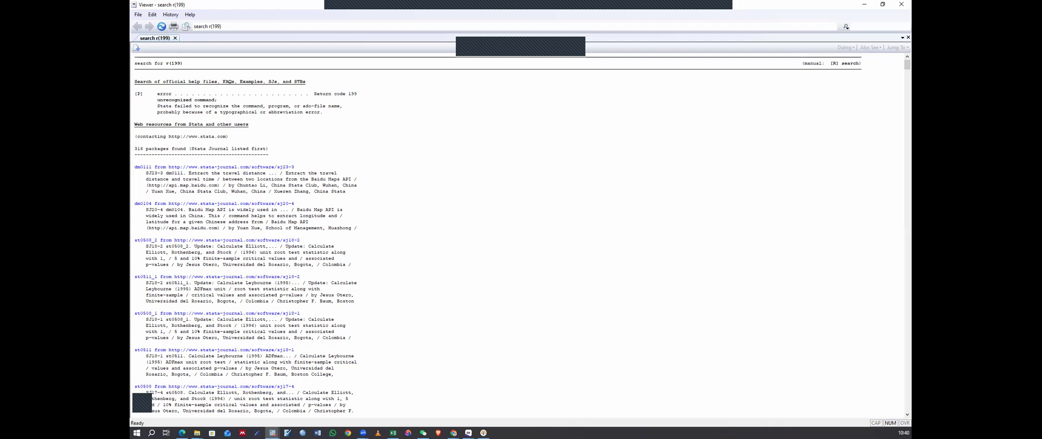
mouse_move(272, 432)
left_click(194, 402)
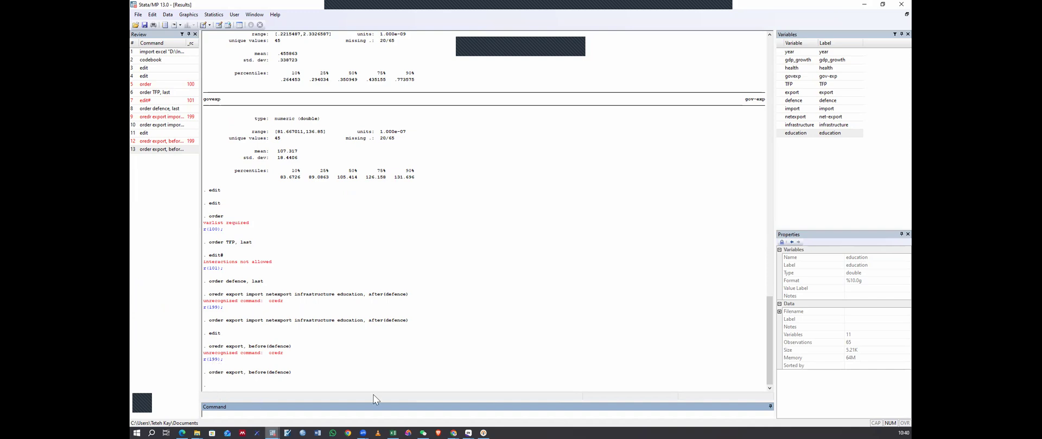
left_click(272, 433)
left_click(211, 359)
scroll(464, 267, "up", 1)
Step: Open the Data Editor with edit, check that export precedes defence, look through the observations, and return to the Results window
type("edit")
key("Return")
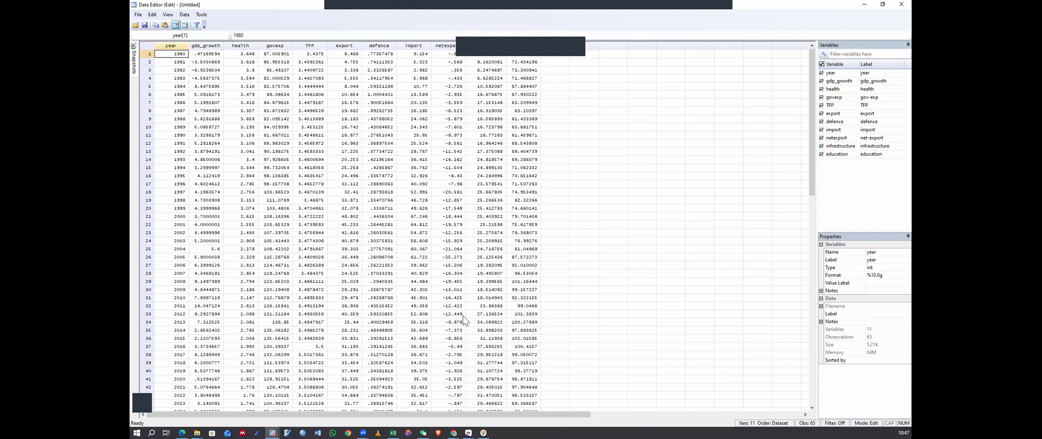
scroll(434, 248, "down", 3)
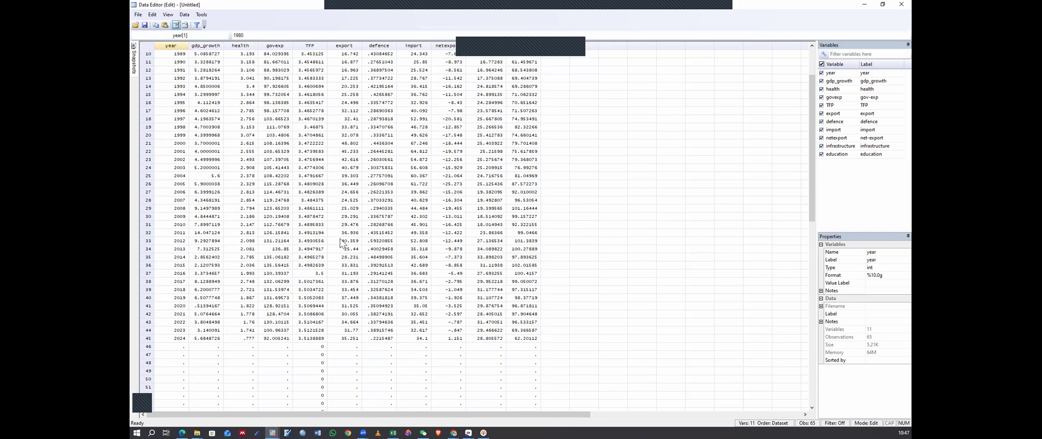
scroll(327, 241, "up", 3)
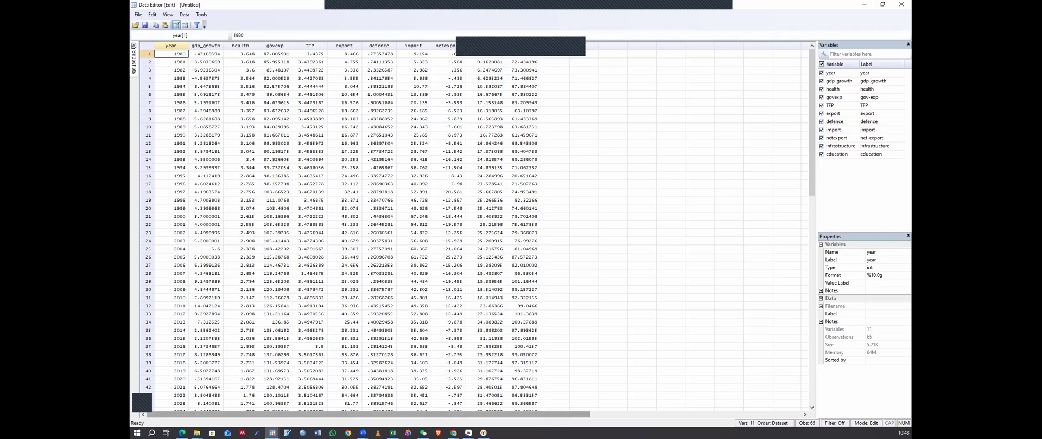
left_click(273, 433)
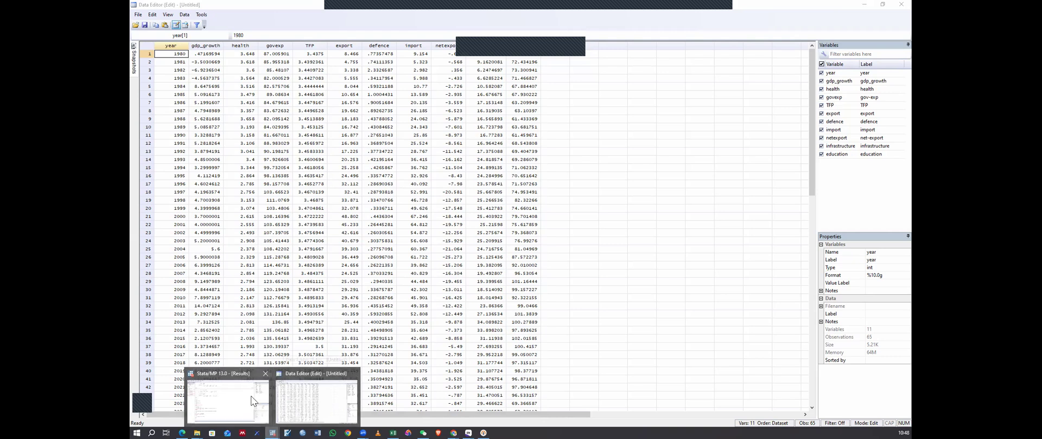
left_click(251, 396)
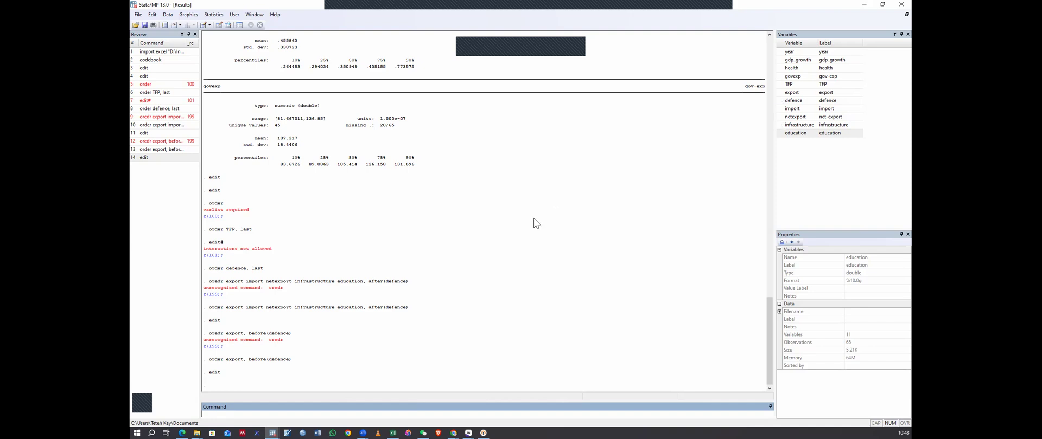
left_click(214, 15)
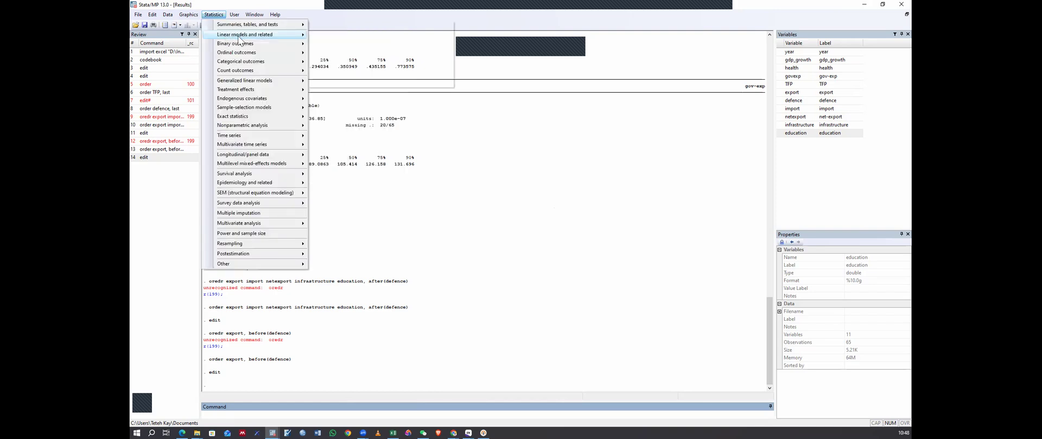
mouse_move(255, 25)
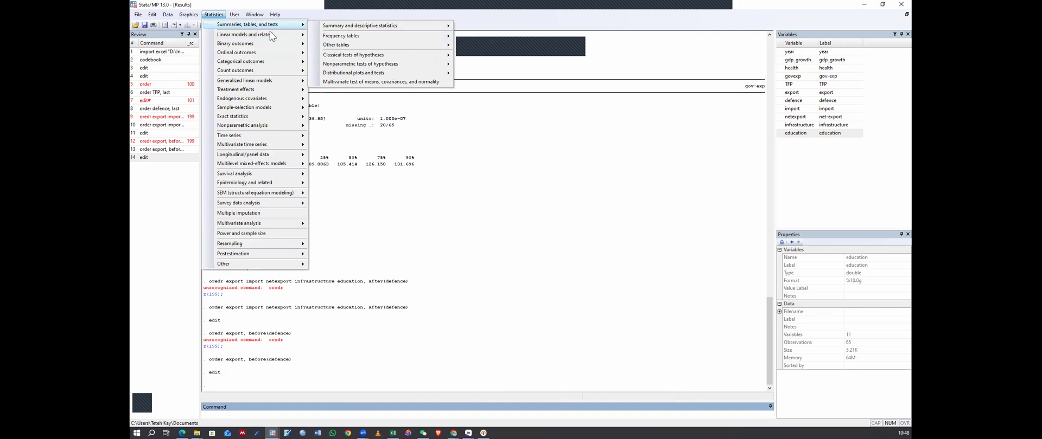
mouse_move(259, 41)
left_click(529, 196)
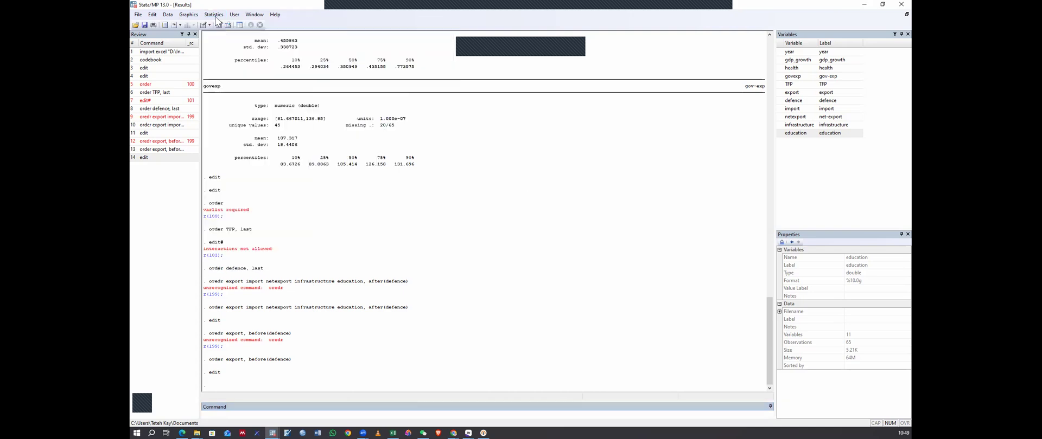
Step: Open the Summary statistics dialog for summarize and bring up its list of available variables
left_click(213, 15)
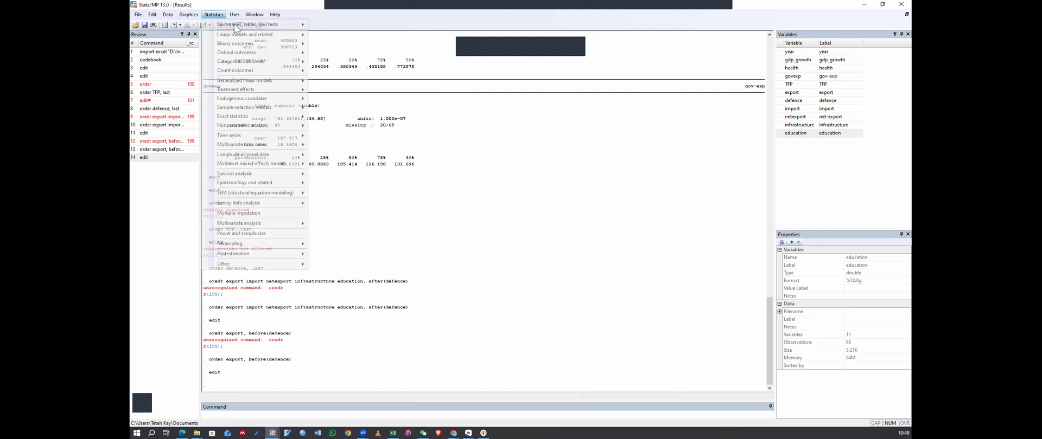
mouse_move(283, 26)
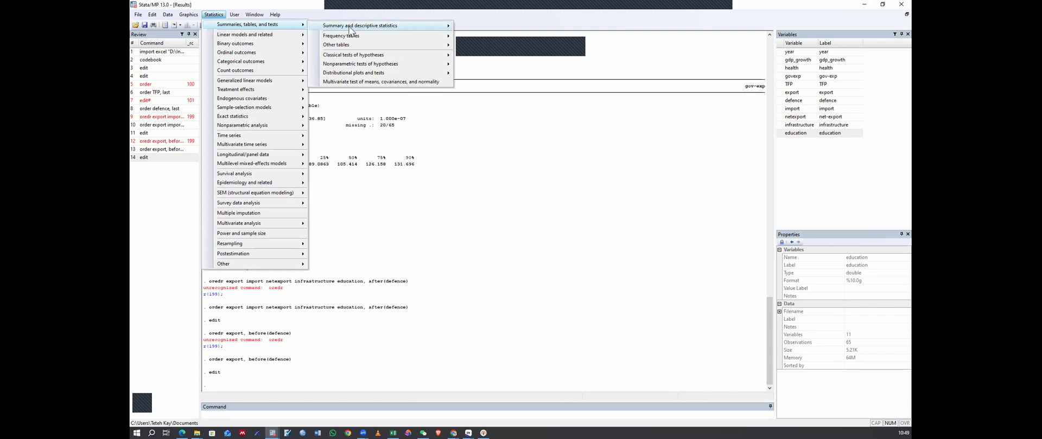
mouse_move(350, 30)
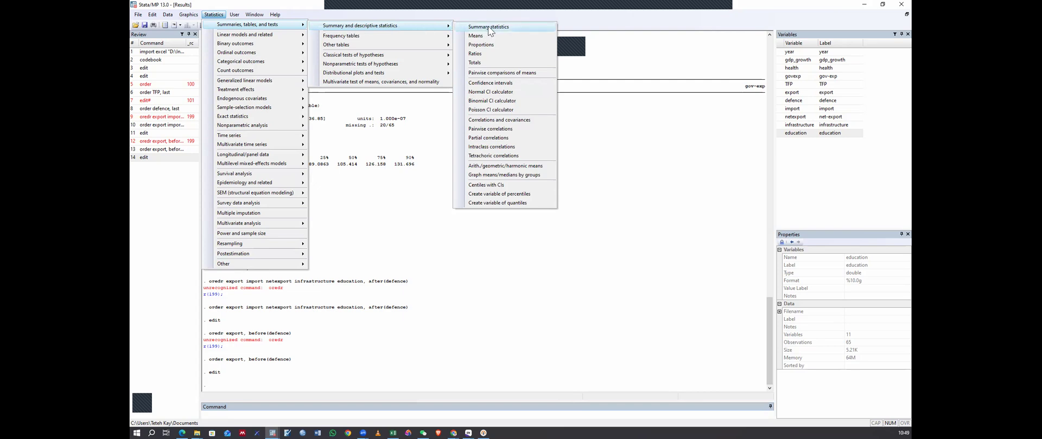
left_click(438, 211)
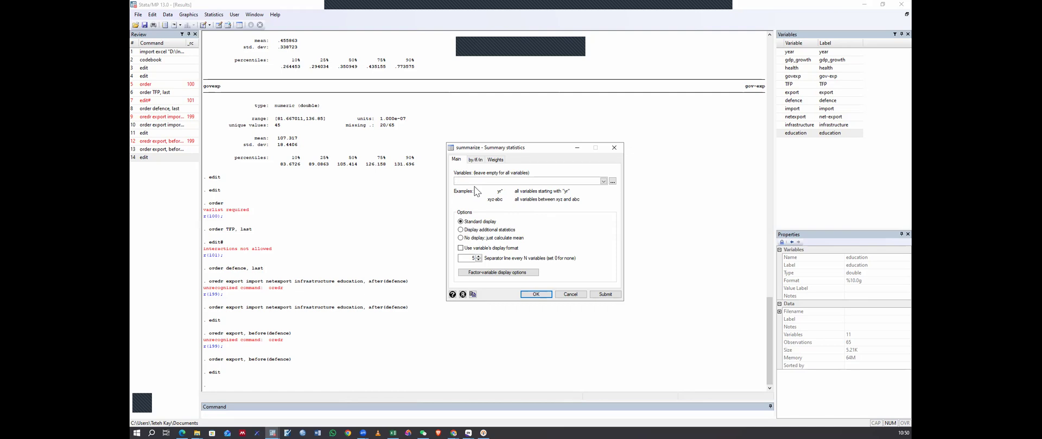
left_click(603, 182)
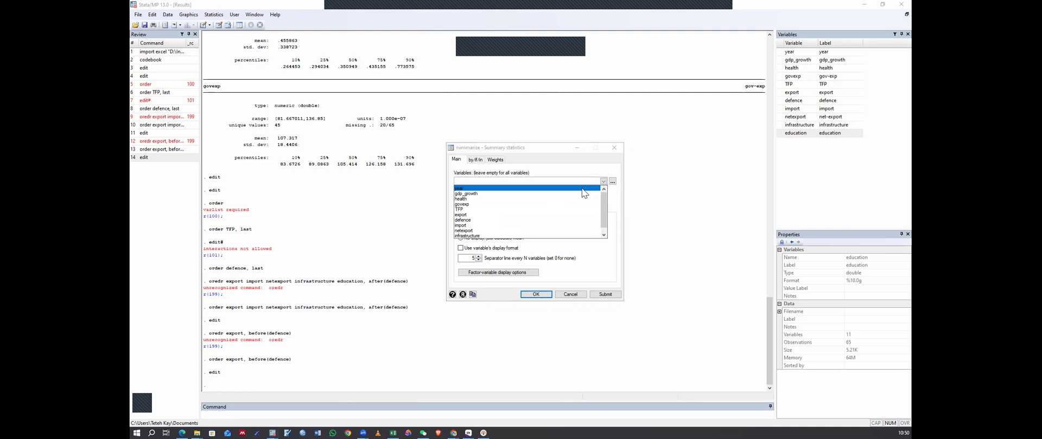
scroll(471, 205, "down", 1)
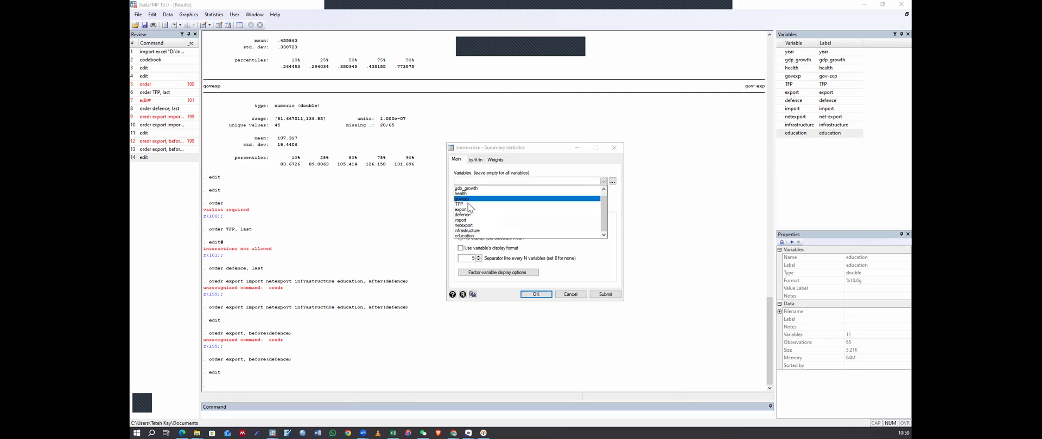
scroll(465, 200, "up", 1)
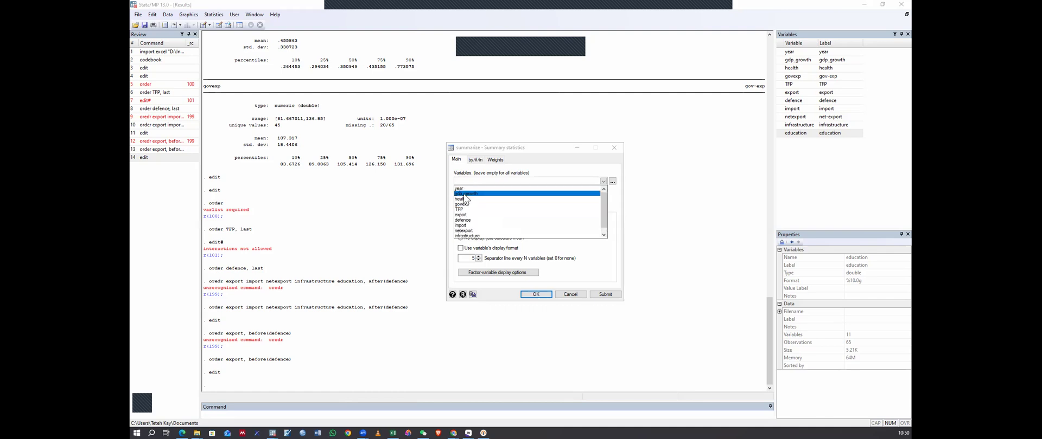
Step: Choose gdp_growth, health, govexp, TFP, export, defence, import, netexport and infrastructure, and run summarize with the standard display
left_click(463, 194)
left_click(462, 198)
left_click(462, 203)
left_click(462, 210)
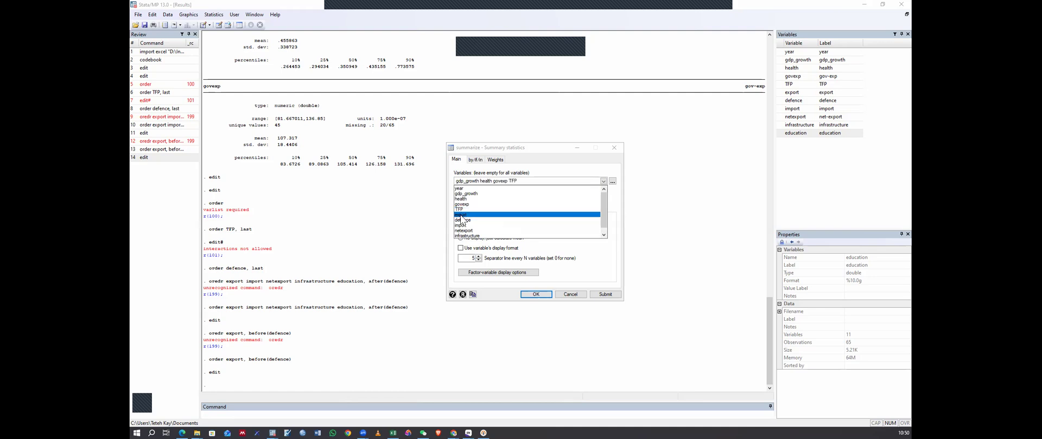
left_click(462, 215)
left_click(463, 220)
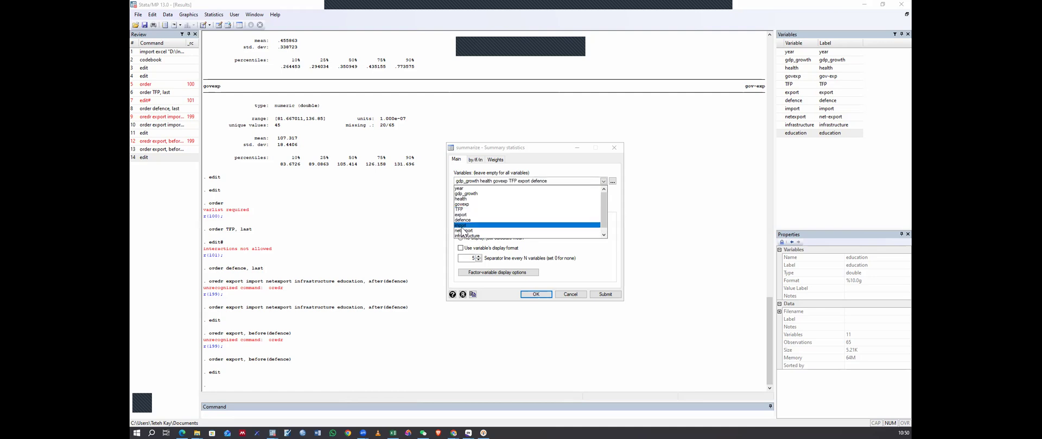
left_click(462, 226)
left_click(463, 230)
left_click(465, 236)
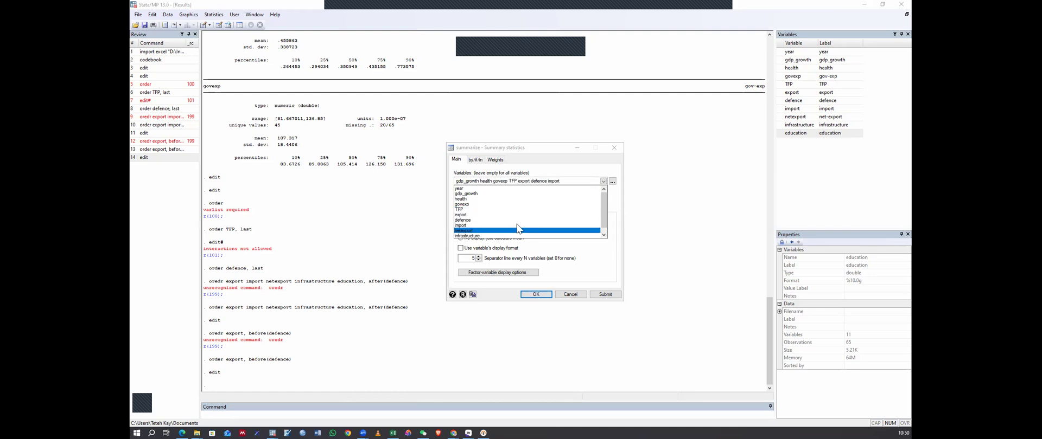
left_click(619, 206)
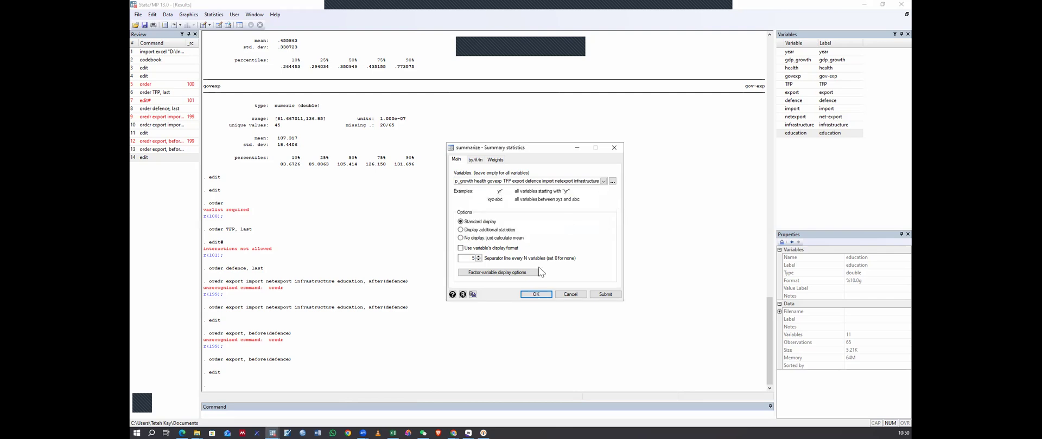
left_click(539, 295)
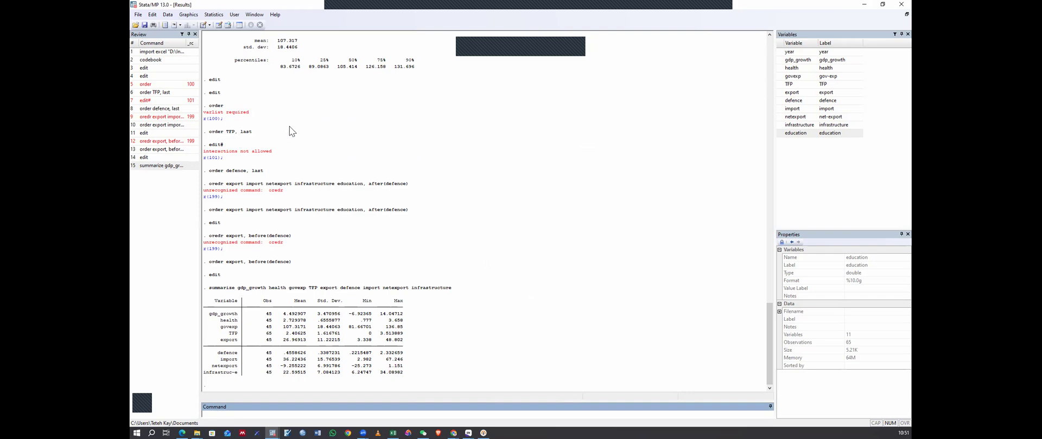
left_click(215, 15)
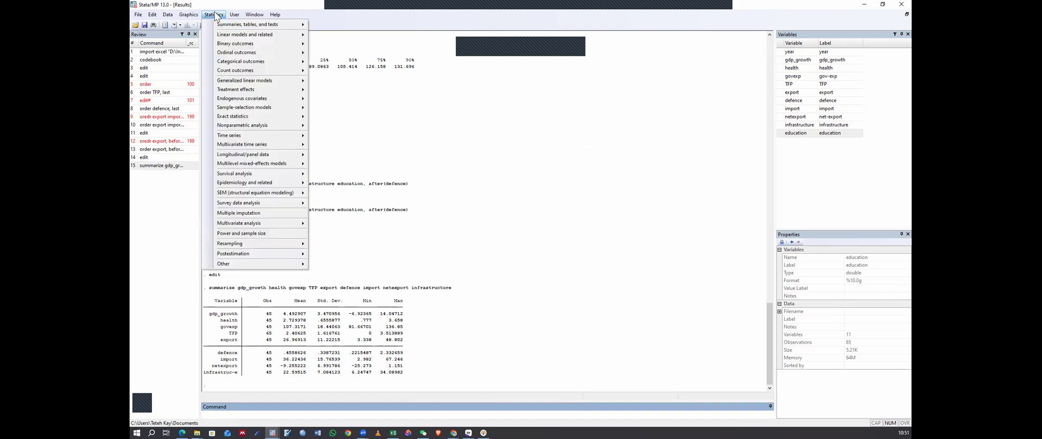
left_click(479, 183)
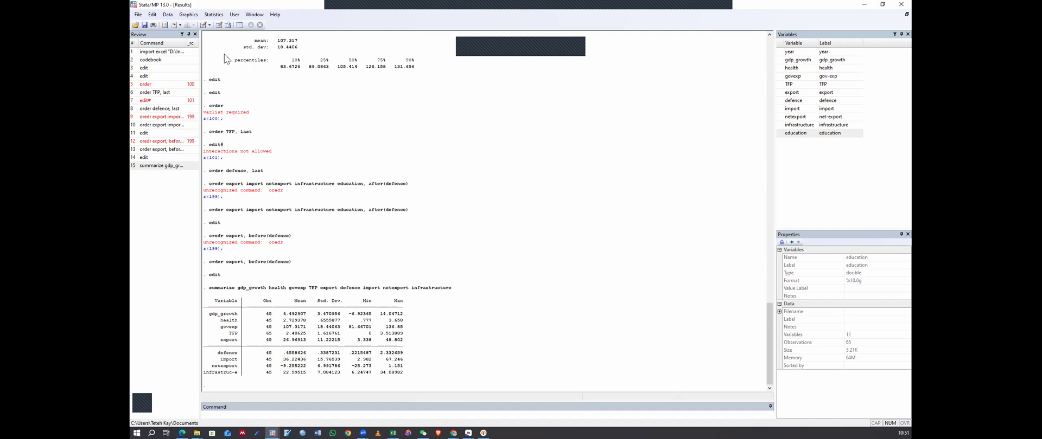
left_click(210, 16)
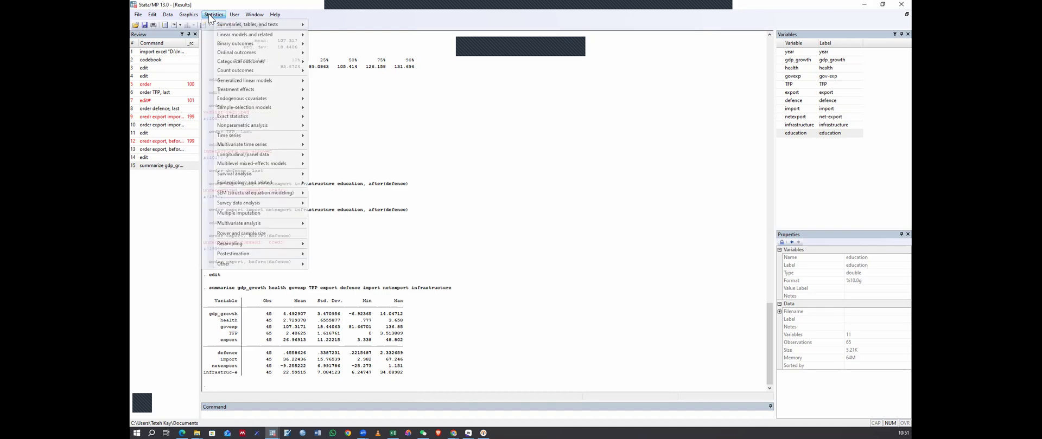
left_click(272, 16)
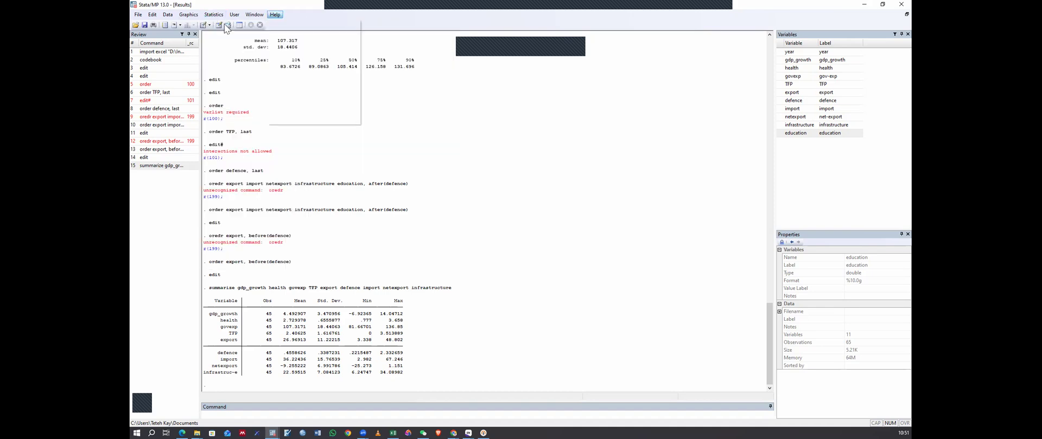
Step: Reopen the Summary statistics dialog and clear the variables from the previous run
left_click(213, 14)
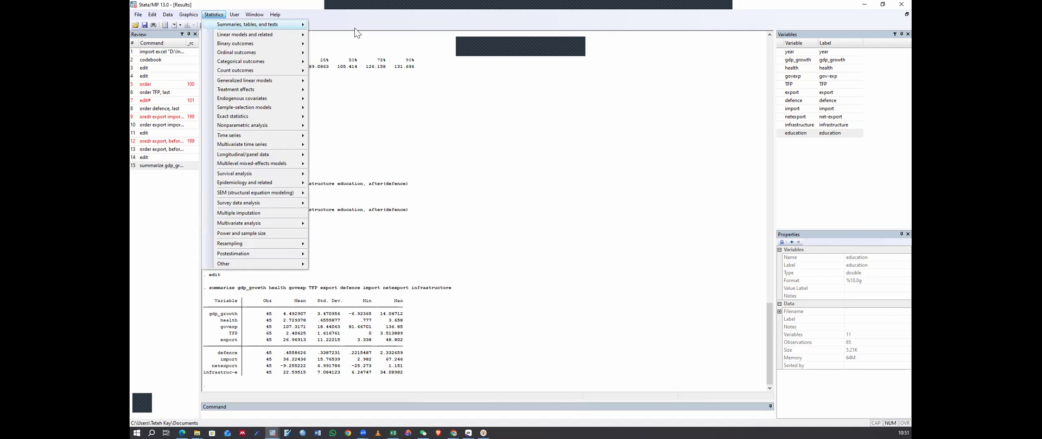
mouse_move(374, 31)
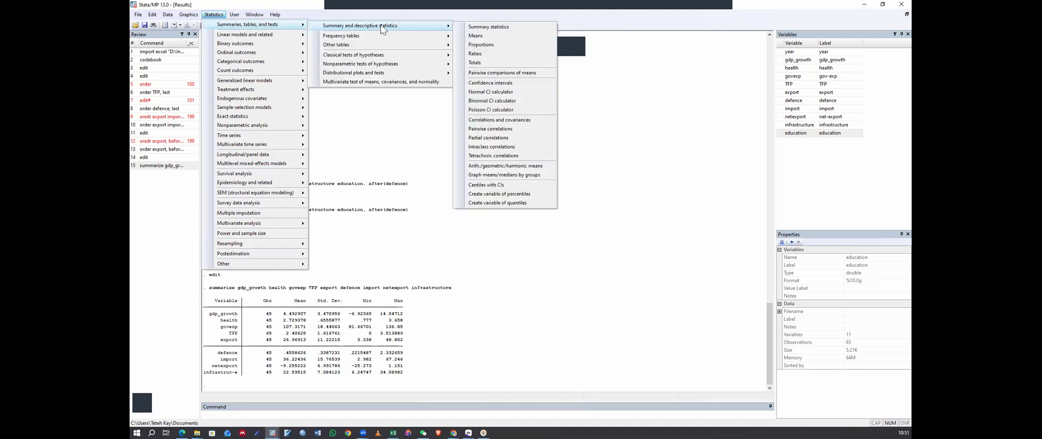
left_click(493, 28)
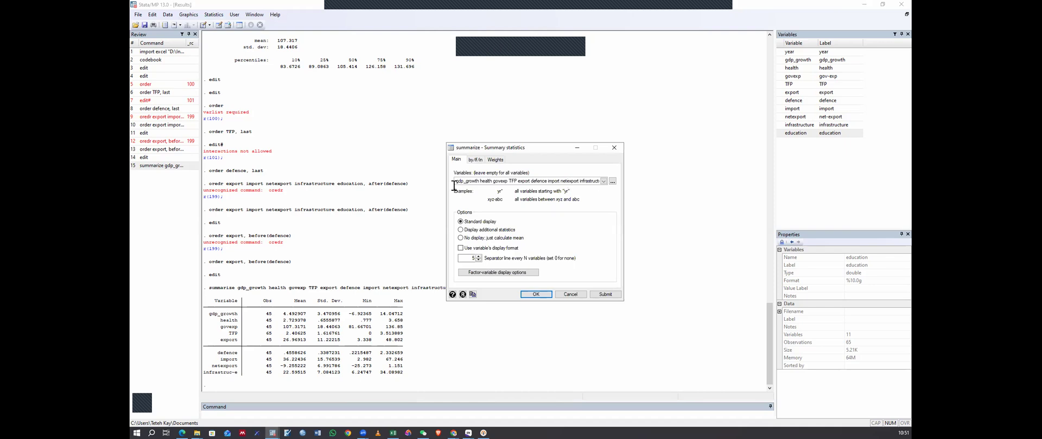
left_click(605, 183)
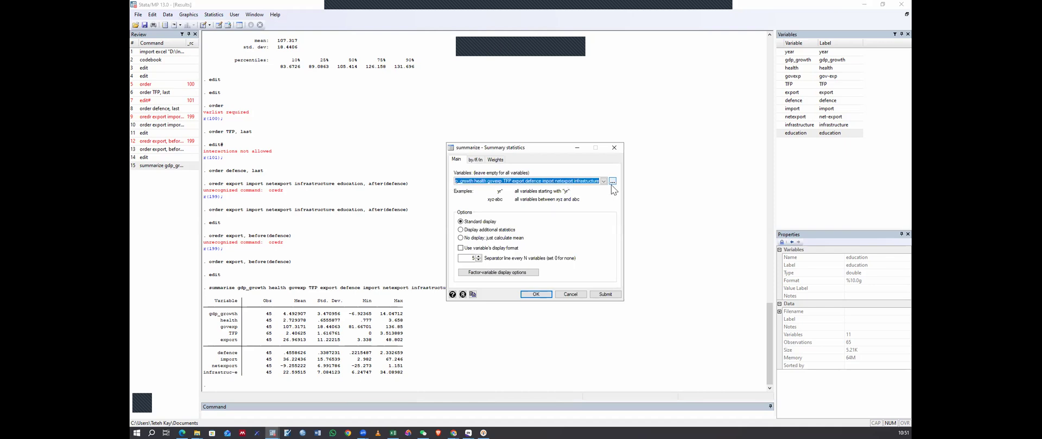
key("BackSpace")
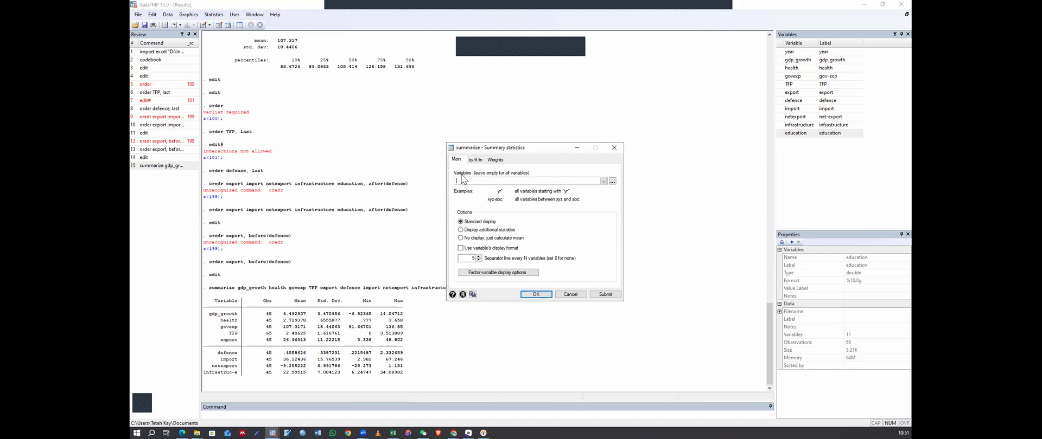
Step: Choose gdp_growth, health, govexp, TFP, export, import, defence, netexport and infrastructure in that order, and run summarize
left_click(603, 182)
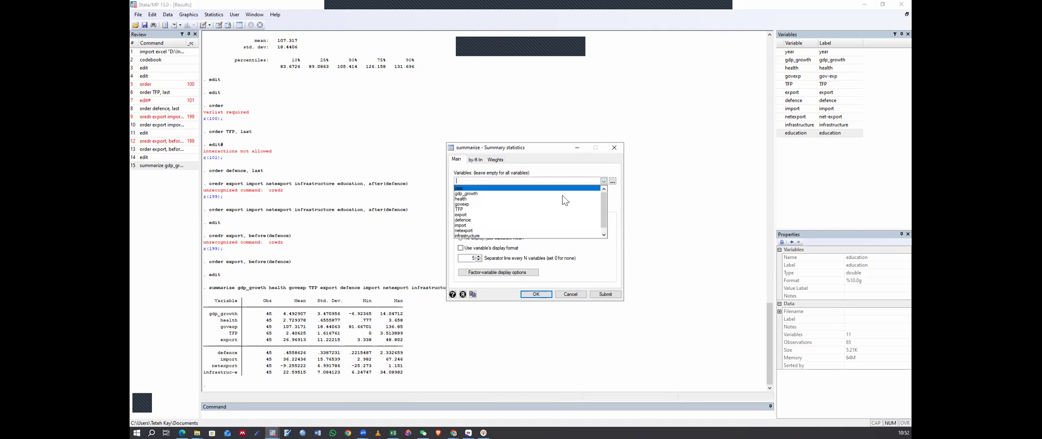
left_click(466, 199)
left_click(465, 205)
left_click(465, 210)
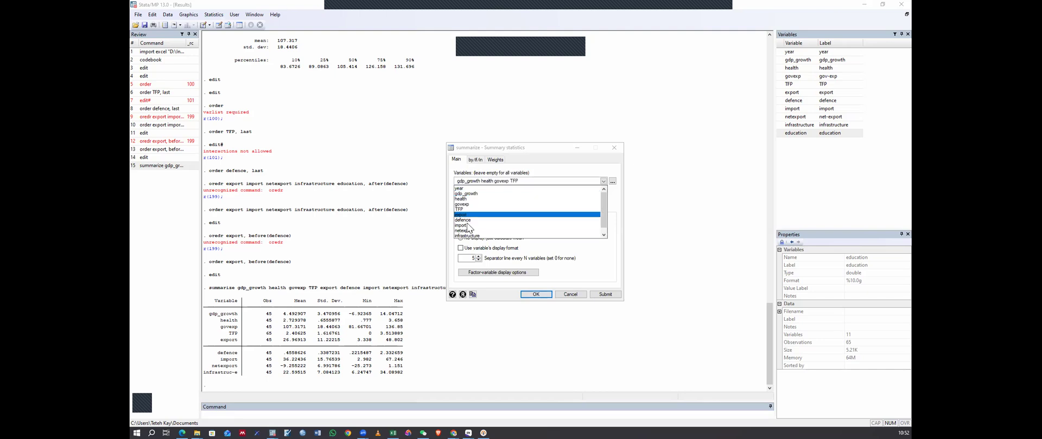
left_click(467, 216)
left_click(467, 225)
left_click(467, 220)
left_click(469, 230)
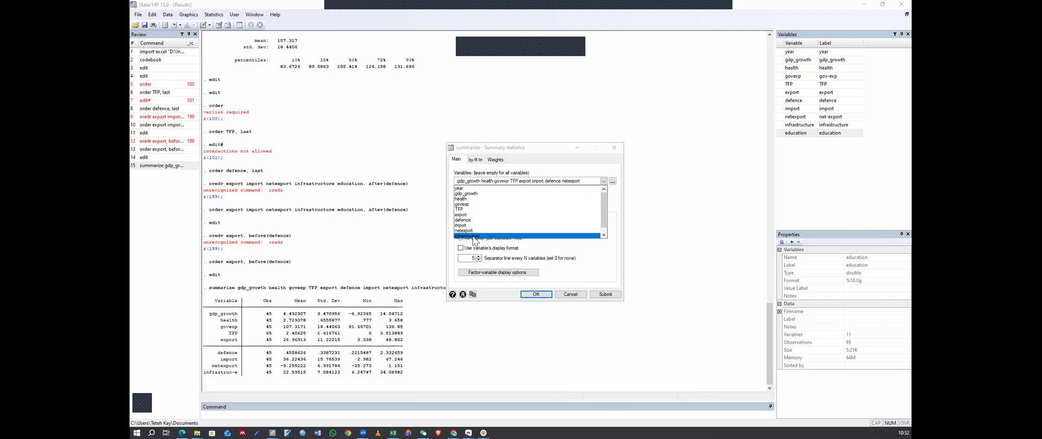
left_click(574, 236)
left_click(610, 206)
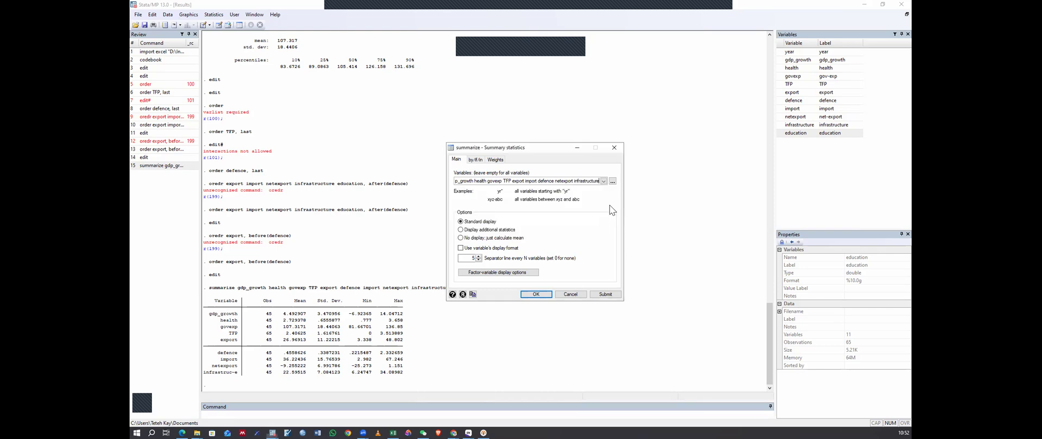
left_click(530, 292)
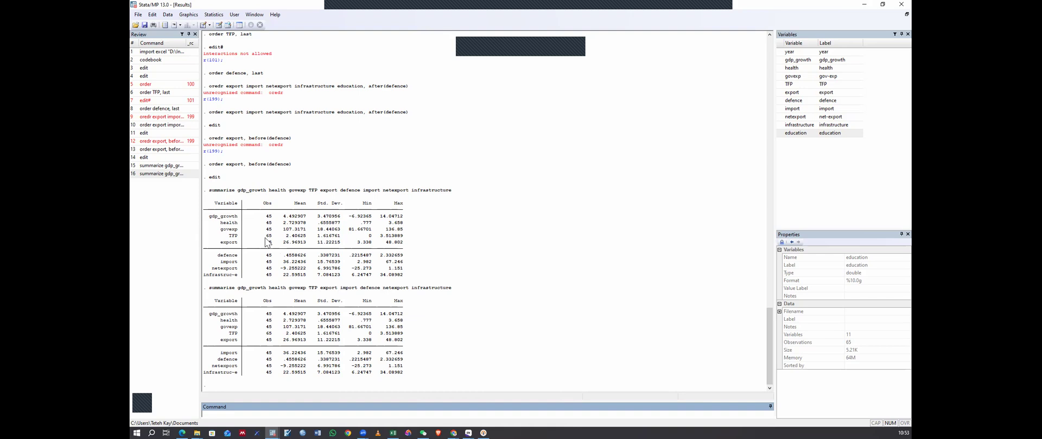
Step: Highlight the TFP row in the first summary table and examine the TFP column in the Data Editor down to the last observation
left_click_drag(270, 238, 410, 243)
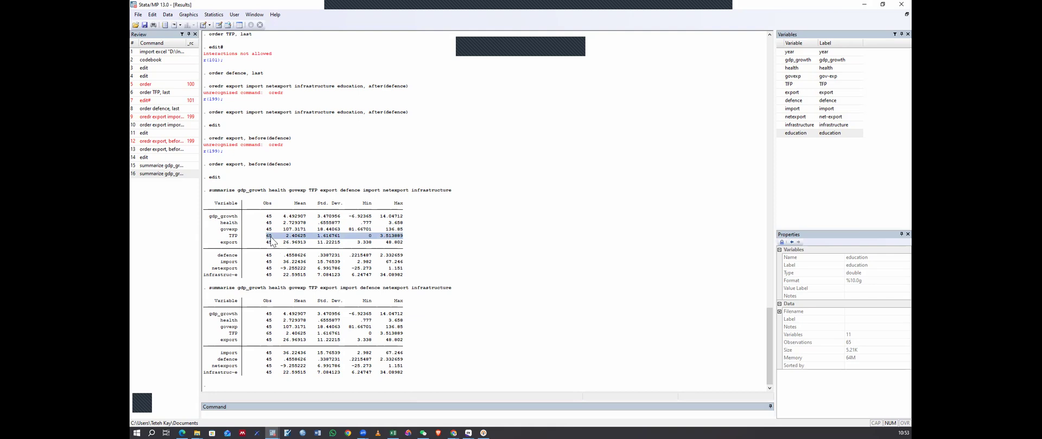
type("edity")
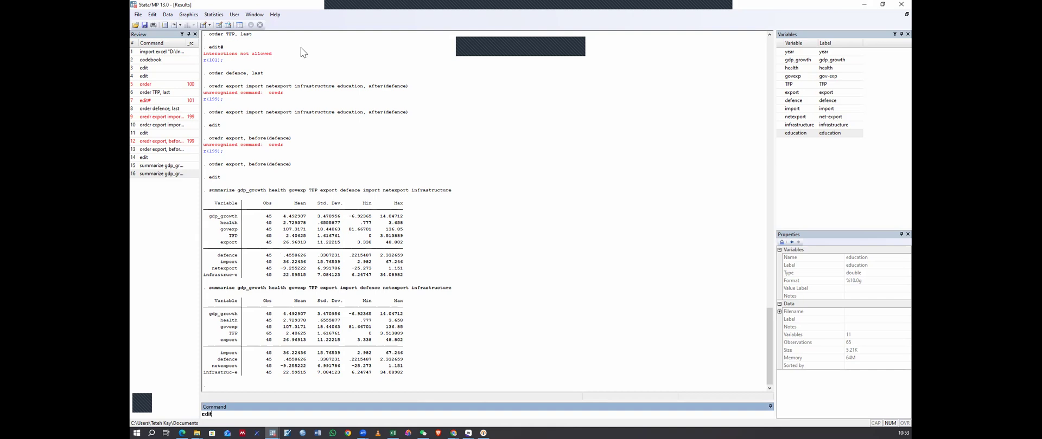
key("Return")
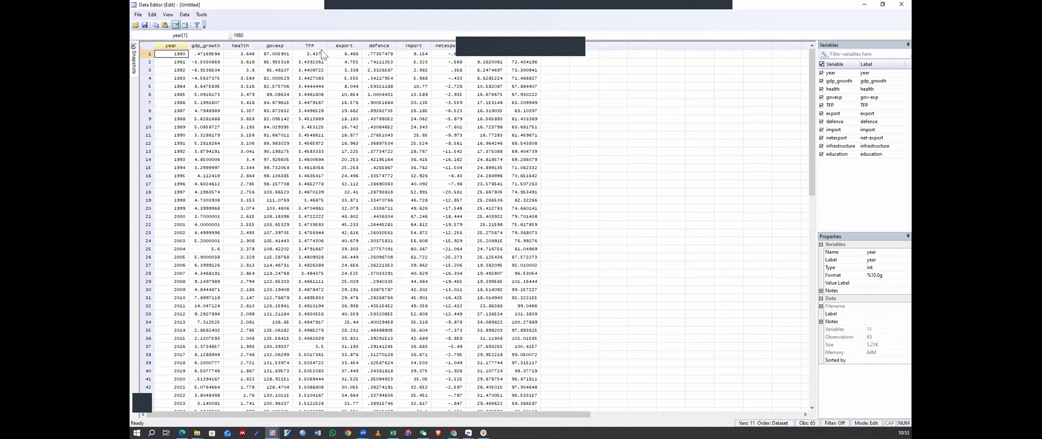
left_click(318, 47)
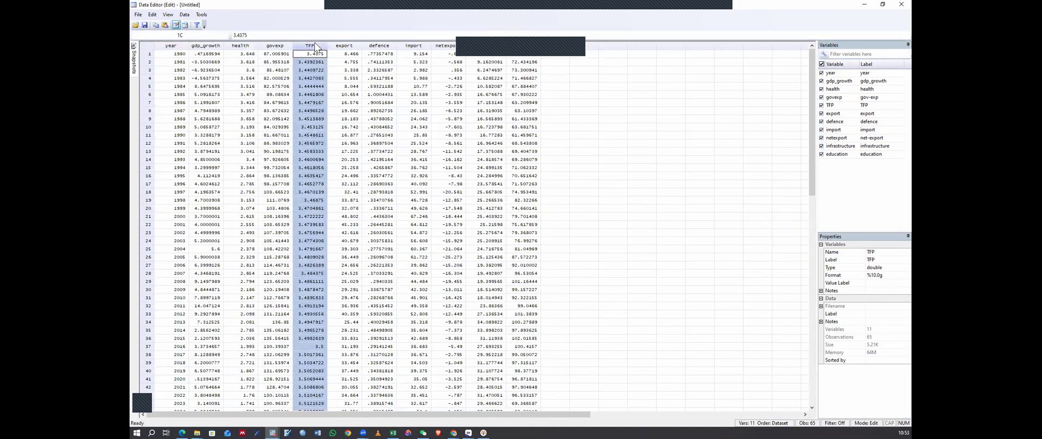
scroll(319, 235, "down", 6)
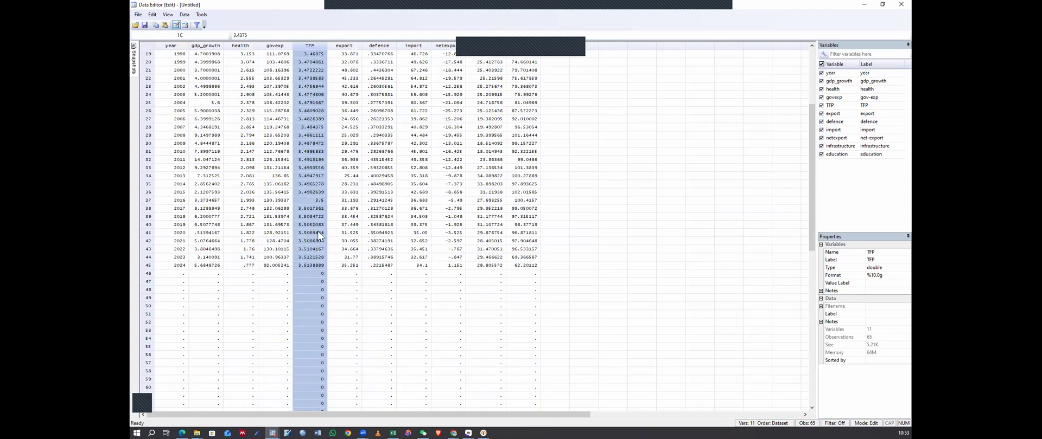
scroll(312, 386, "down", 2)
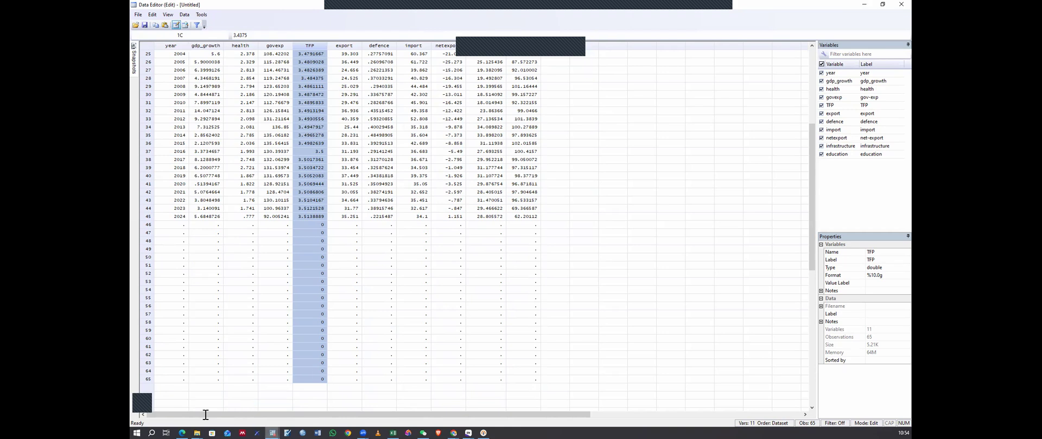
Step: Return to the Results window, clear the command entry, and open a new Do-file Editor window
key("alt+Tab")
key("ctrl+a")
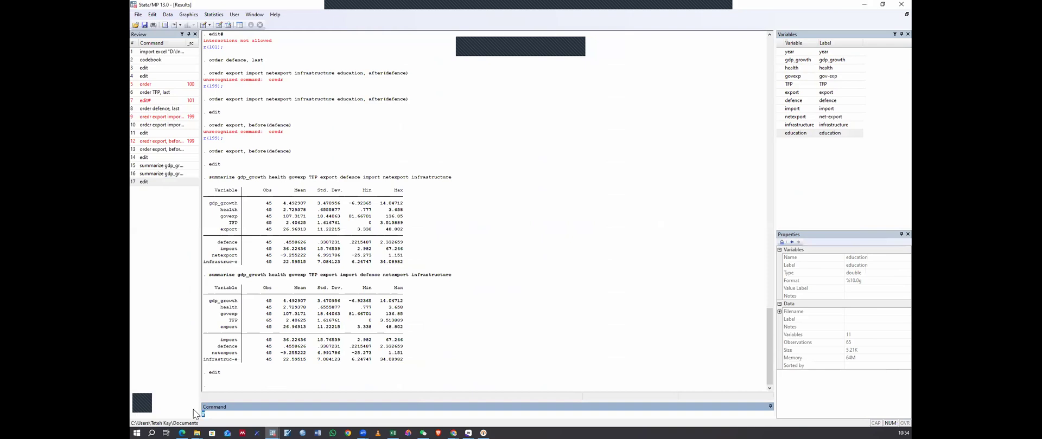
key("BackSpace")
left_click(203, 27)
Step: Switch back to the Data Editor and select the TFP value in observation 47
left_click(272, 433)
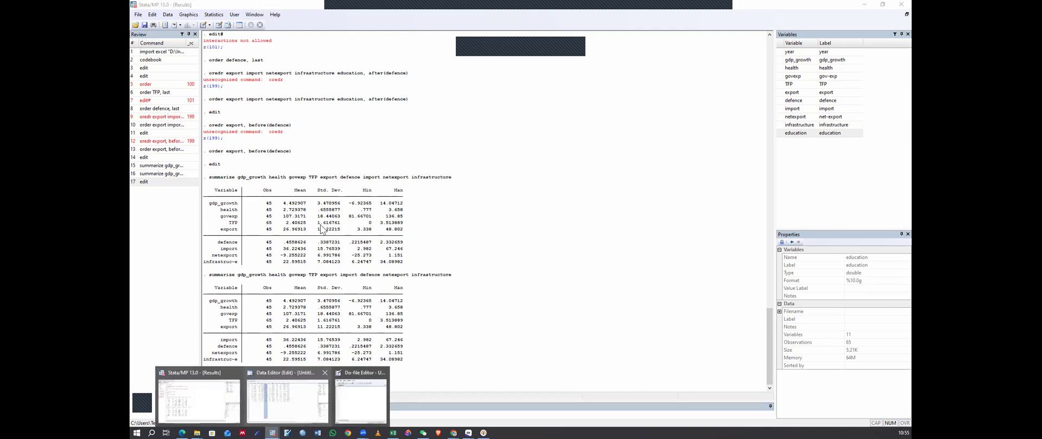
left_click(287, 401)
left_click(325, 233)
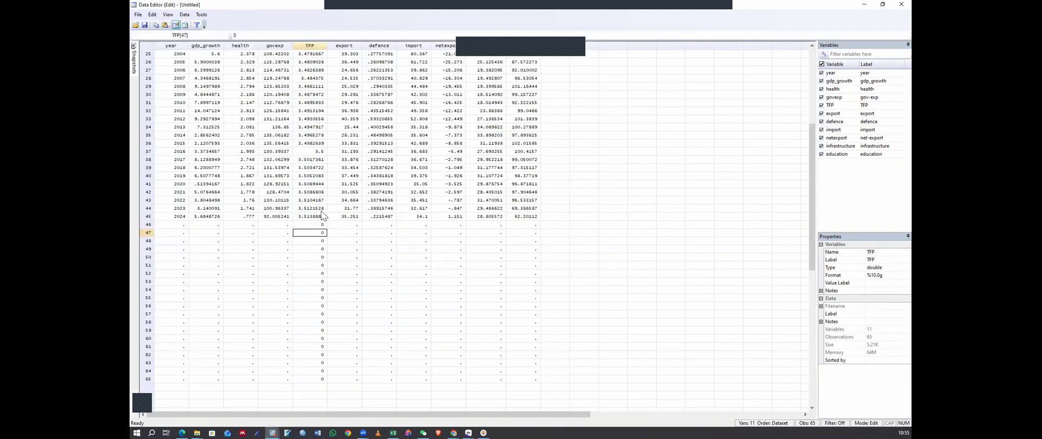
Step: Review the dataset's rows, return to the Results window, and drop the observations where TFP equals 0 with drop if TFP==0
scroll(323, 218, "up", 8)
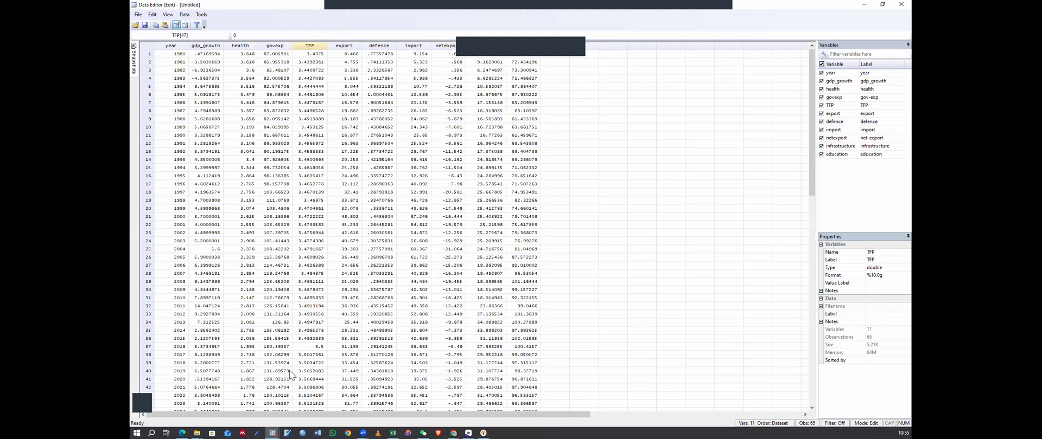
scroll(290, 374, "down", 3)
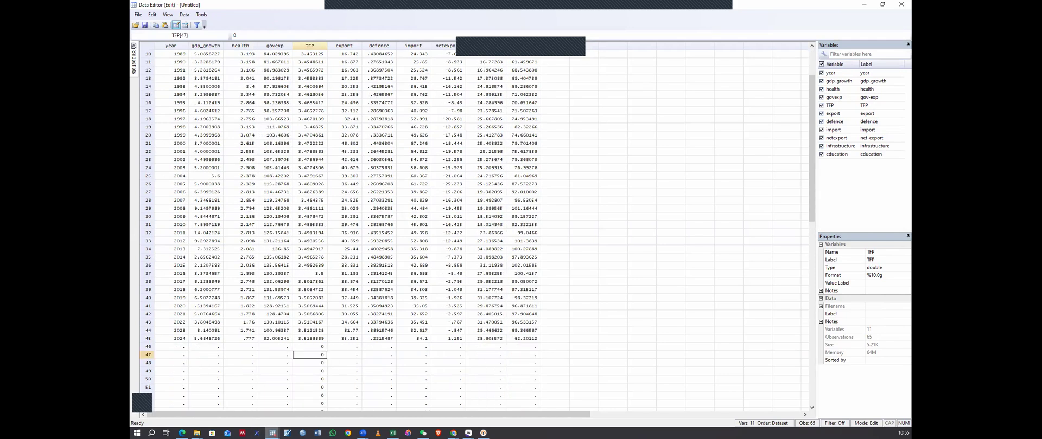
left_click(273, 433)
left_click(198, 402)
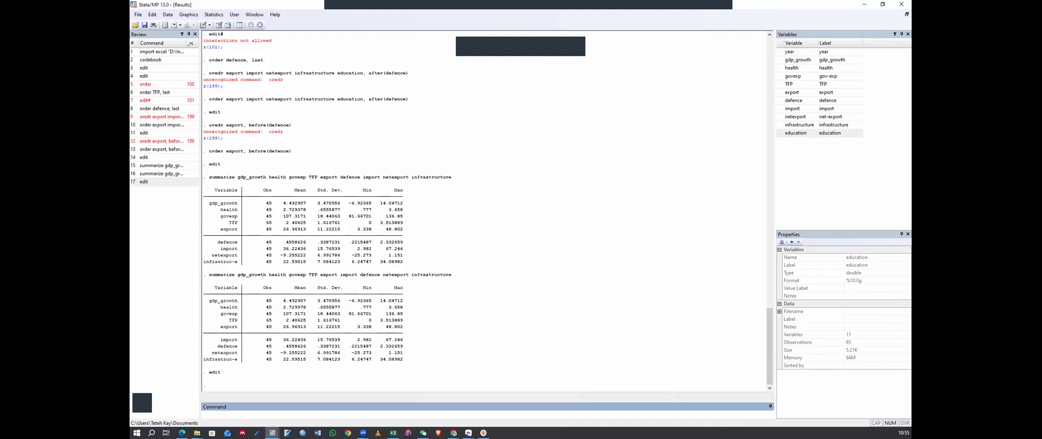
type("drop if TFP==0")
key("Return")
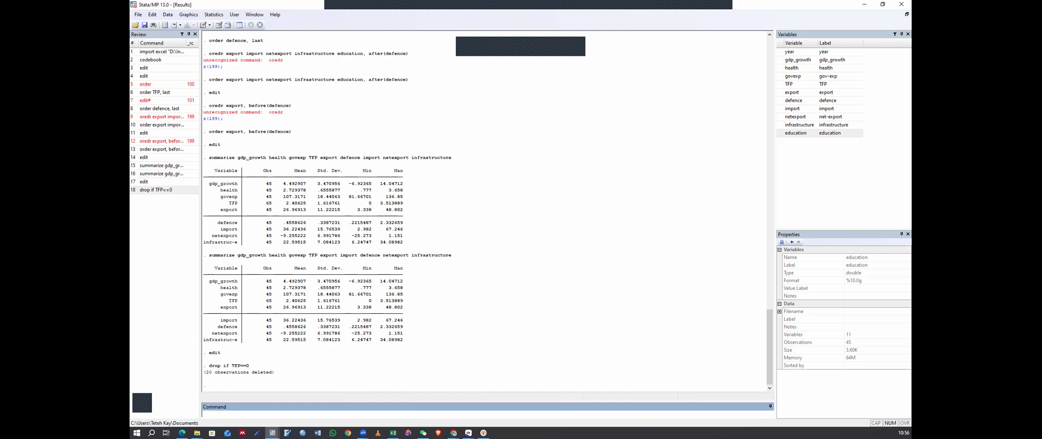
Step: Open the Data Editor with the edit command and check the remaining observations from the first row to the last
type("edit")
key("Return")
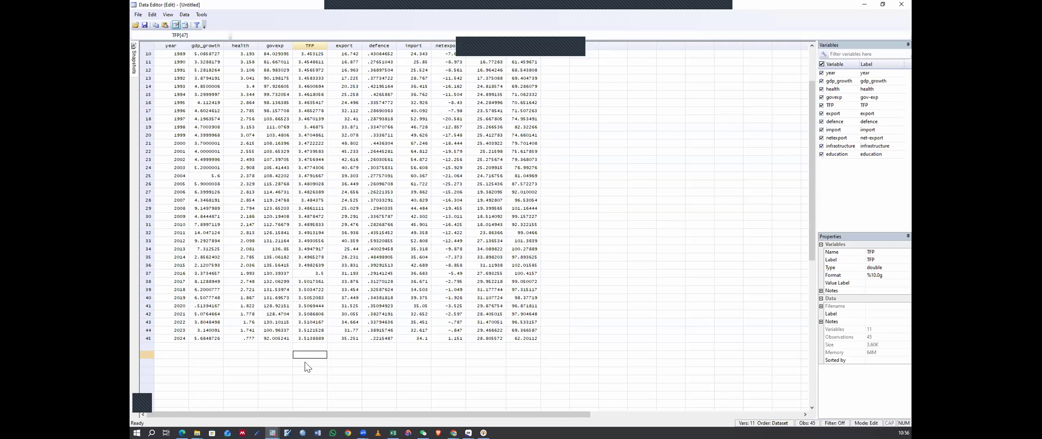
scroll(321, 277, "up", 3)
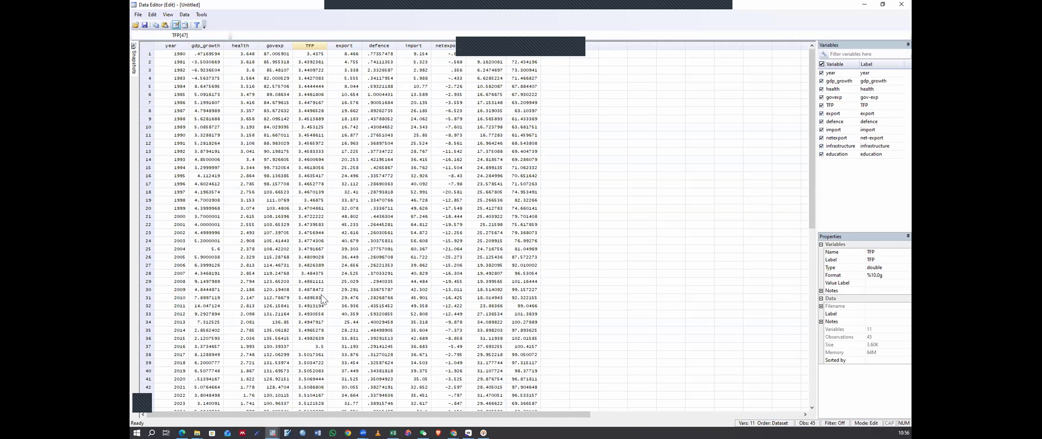
scroll(380, 307, "down", 4)
scroll(434, 298, "up", 4)
scroll(399, 347, "down", 4)
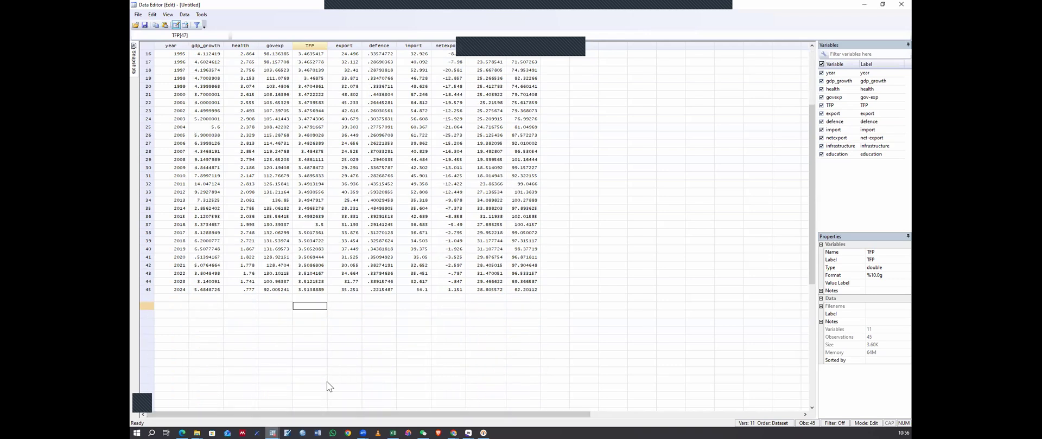
Step: Close the Data Editor, run codebook, display its full output, and review the variable entries back up to TFP
left_click(900, 4)
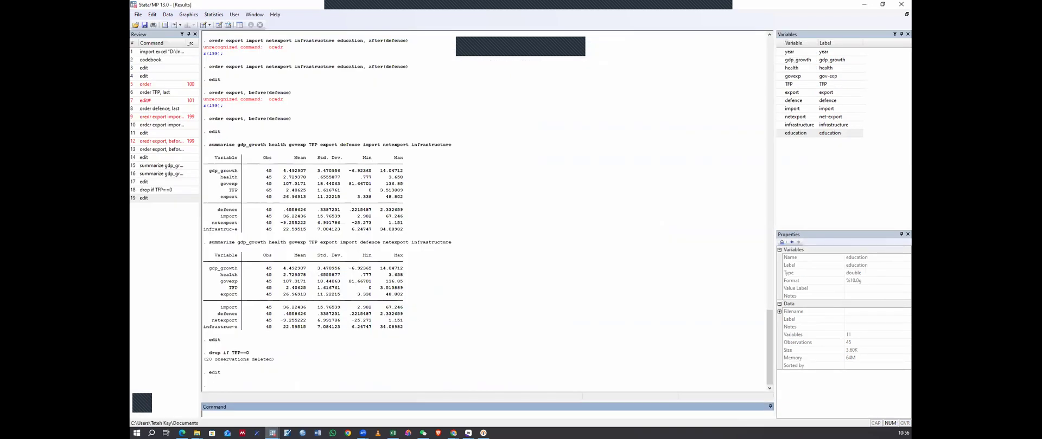
type("codebook")
key("Return")
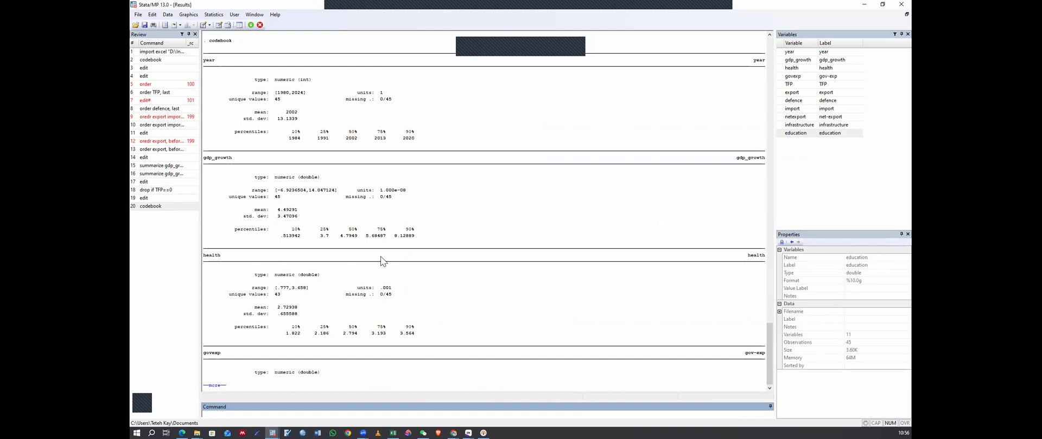
left_click(214, 386)
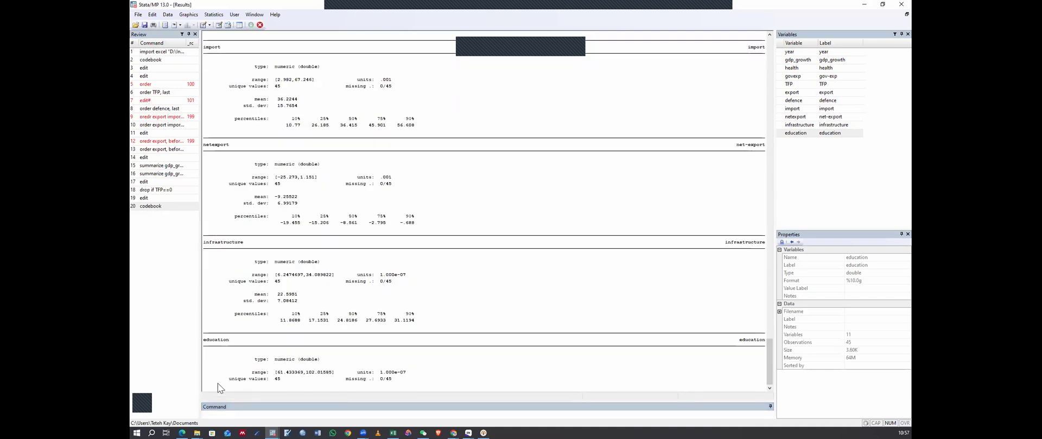
scroll(372, 302, "up", 3)
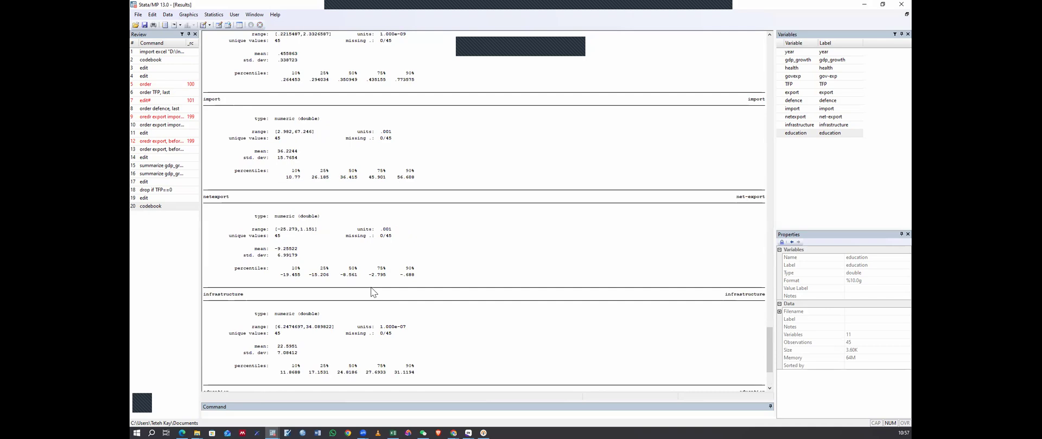
scroll(372, 292, "up", 8)
scroll(372, 293, "up", 4)
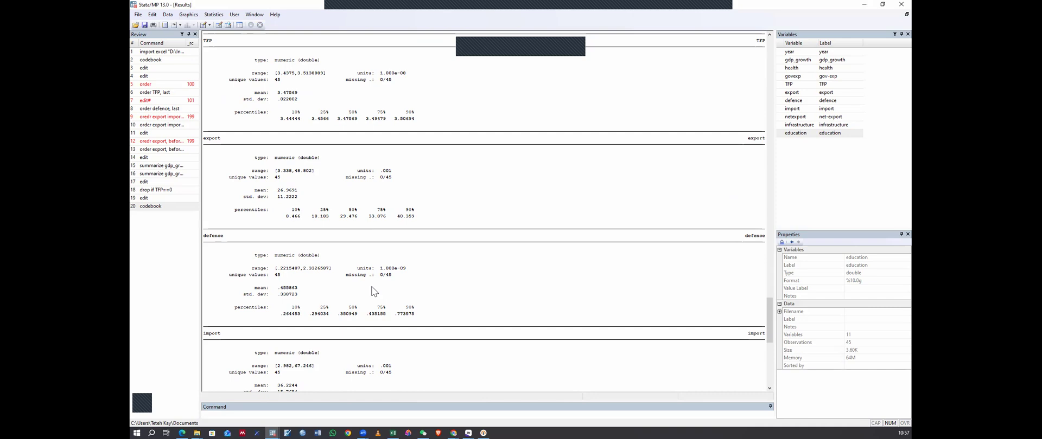
Step: Recall the drop if TFP==0 command into the command line without running it, and highlight its text
left_click(160, 191)
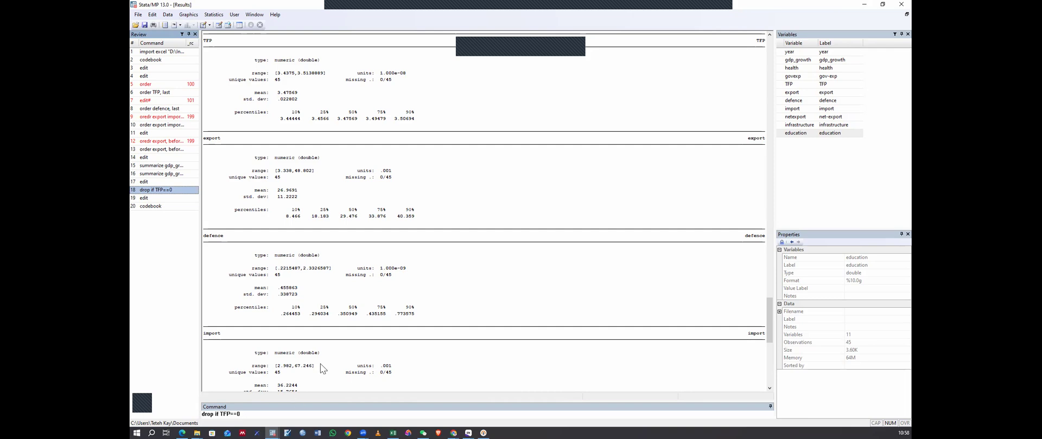
scroll(322, 369, "down", 12)
scroll(342, 369, "down", 4)
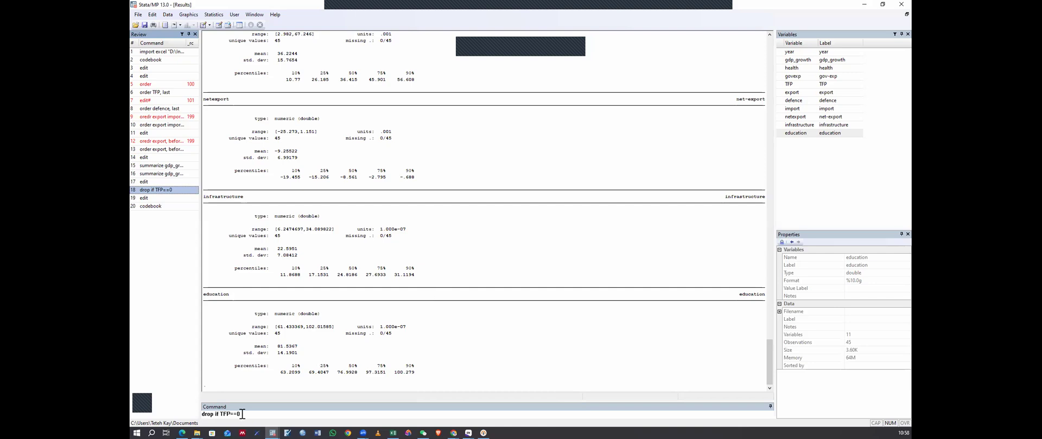
left_click_drag(242, 414, 200, 416)
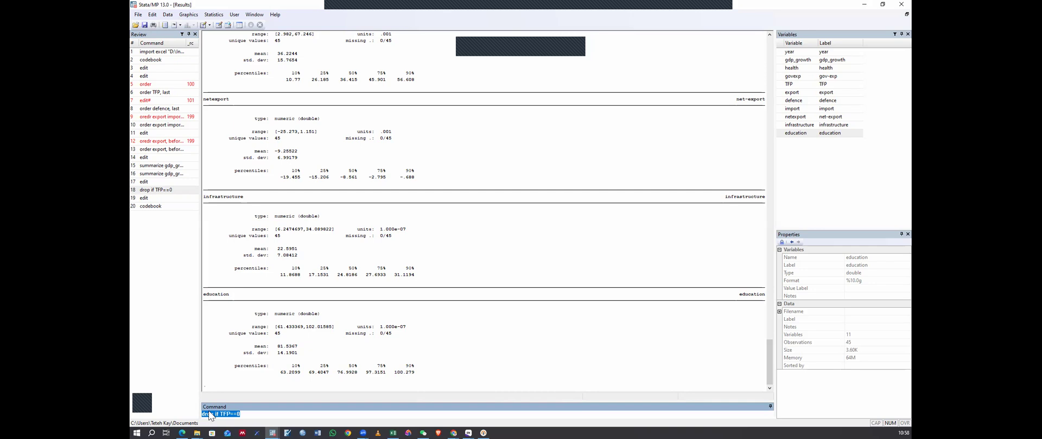
left_click(243, 414)
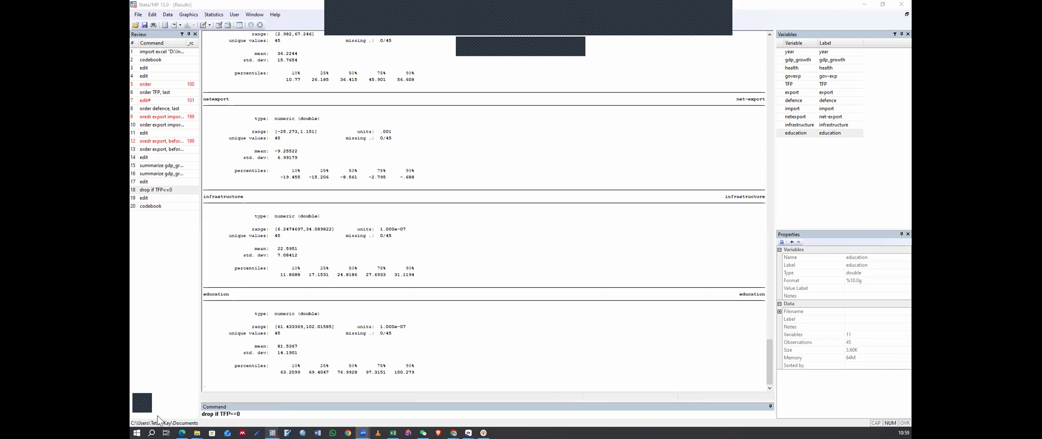
Step: Replace the recalled drop command with edit and run it to reopen the Data Editor
left_click(228, 413)
left_click_drag(246, 416, 191, 412)
type("edit")
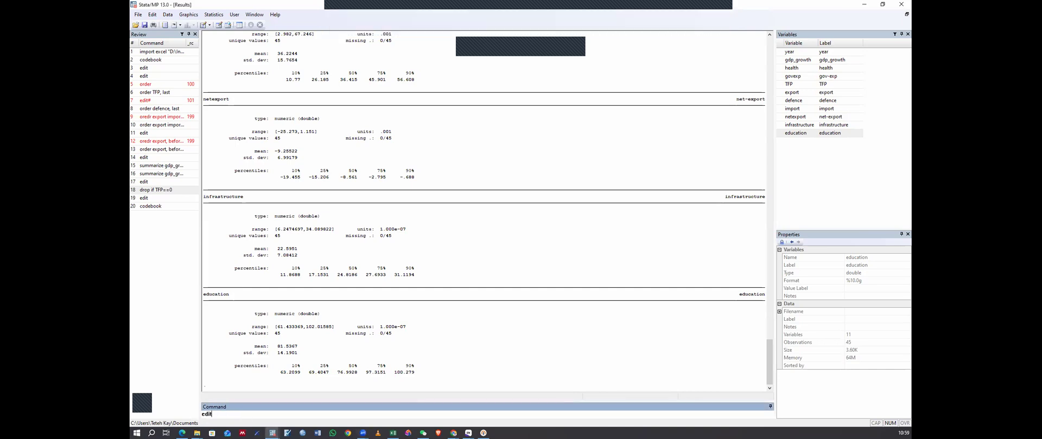
key("Return")
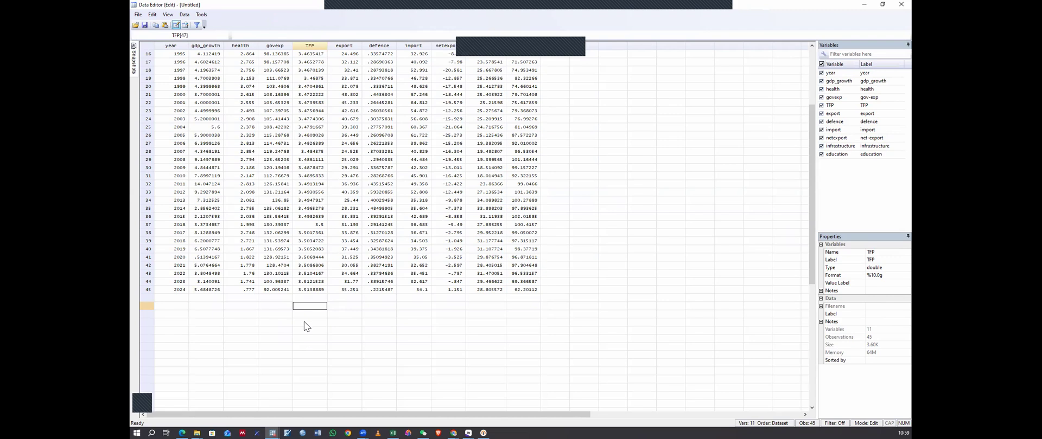
Step: Examine the cleaned dataset in the Data Editor, from the 1980 observation through the 2024 observation
scroll(346, 287, "up", 1)
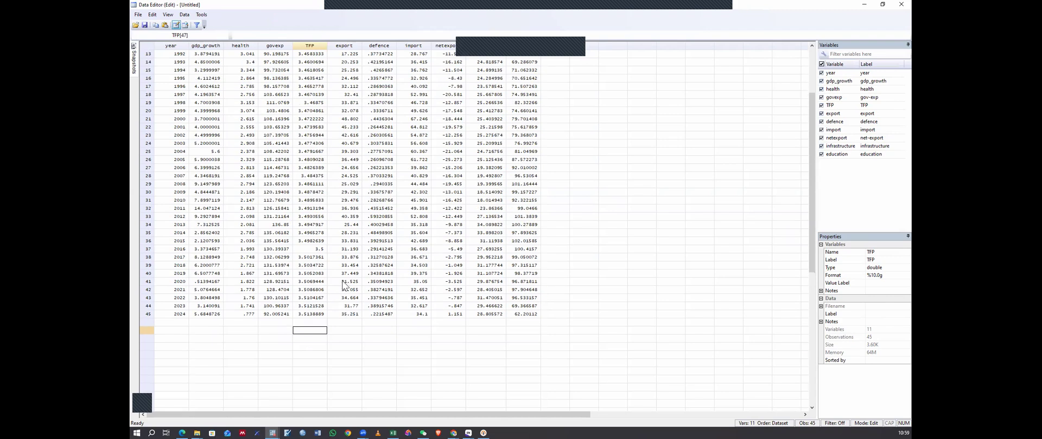
scroll(344, 286, "up", 4)
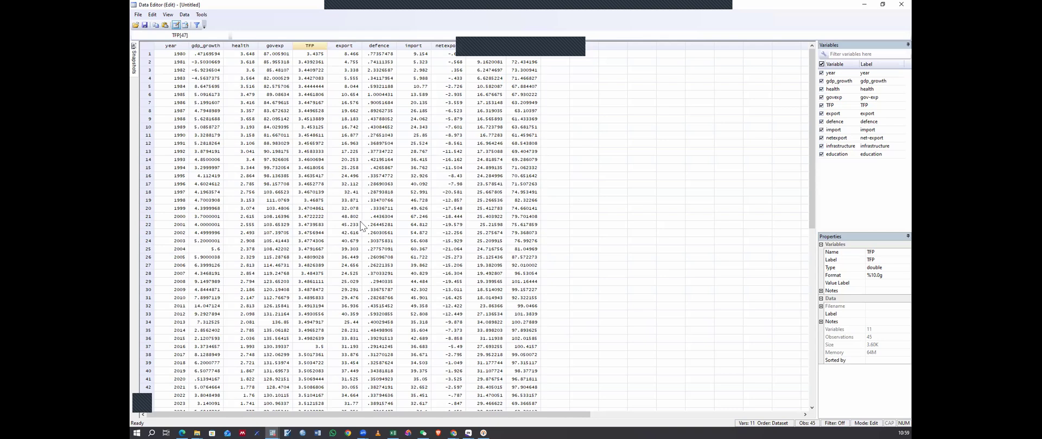
scroll(426, 261, "down", 3)
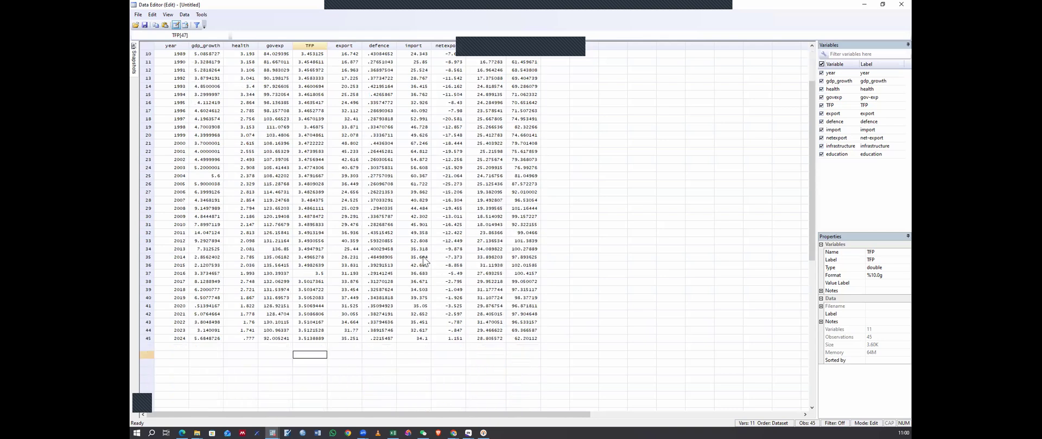
scroll(313, 302, "down", 2)
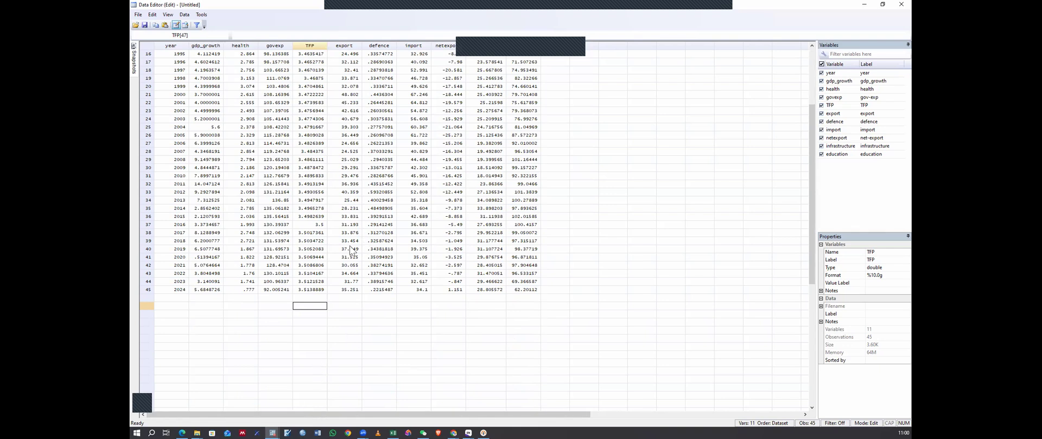
scroll(353, 256, "up", 1)
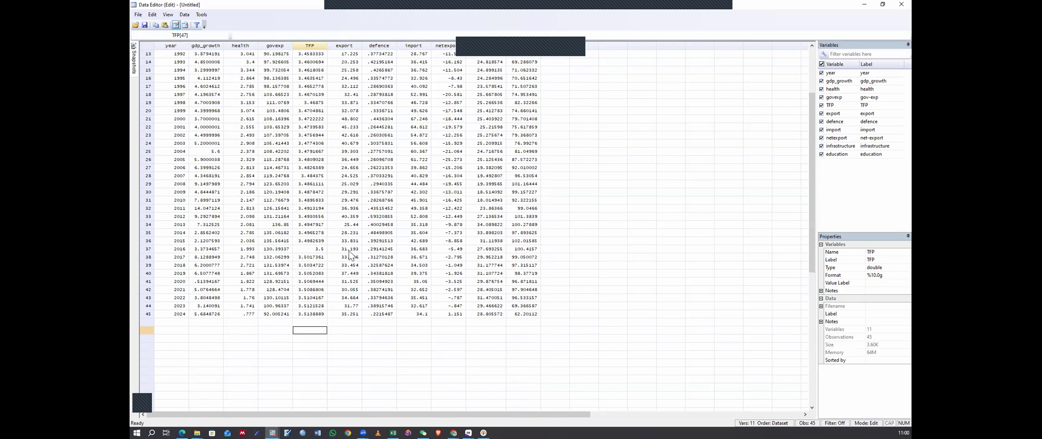
scroll(347, 270, "up", 2)
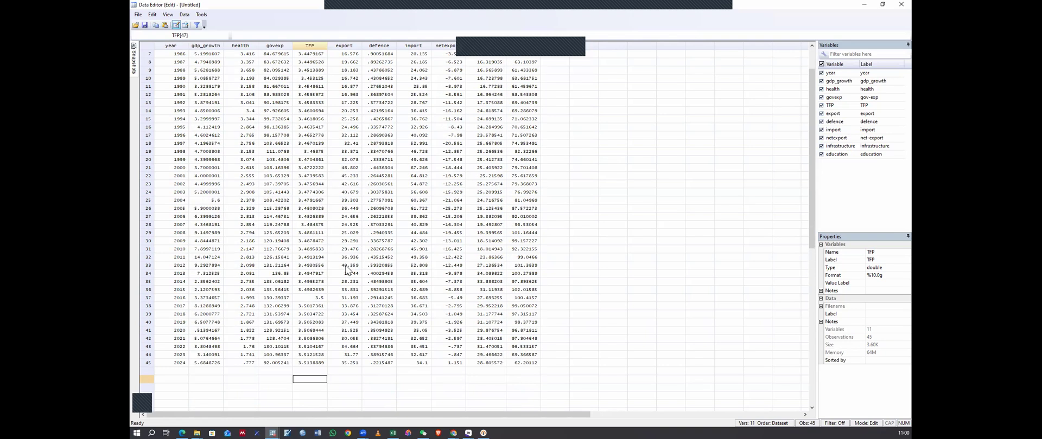
scroll(347, 269, "up", 2)
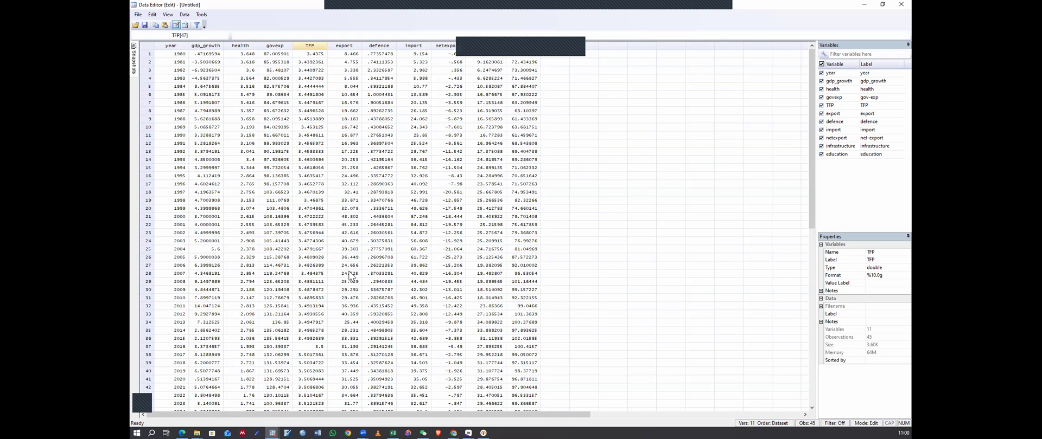
scroll(389, 341, "down", 3)
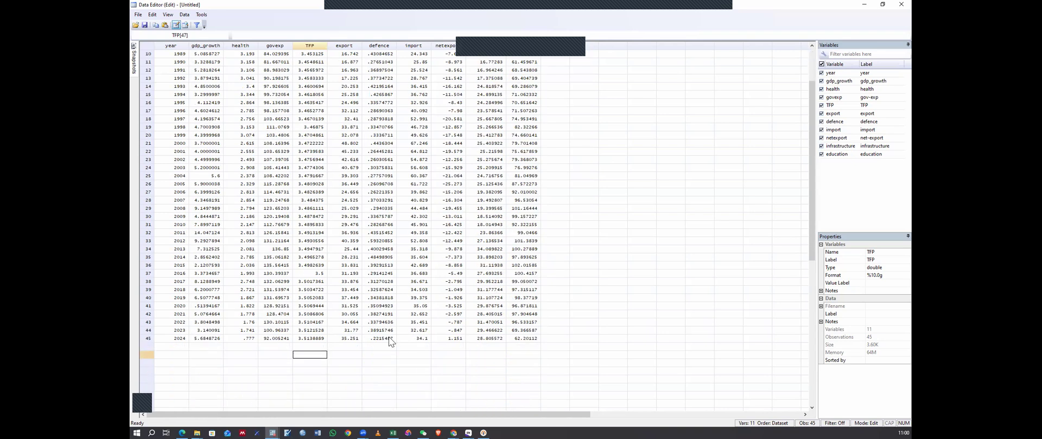
scroll(350, 339, "up", 3)
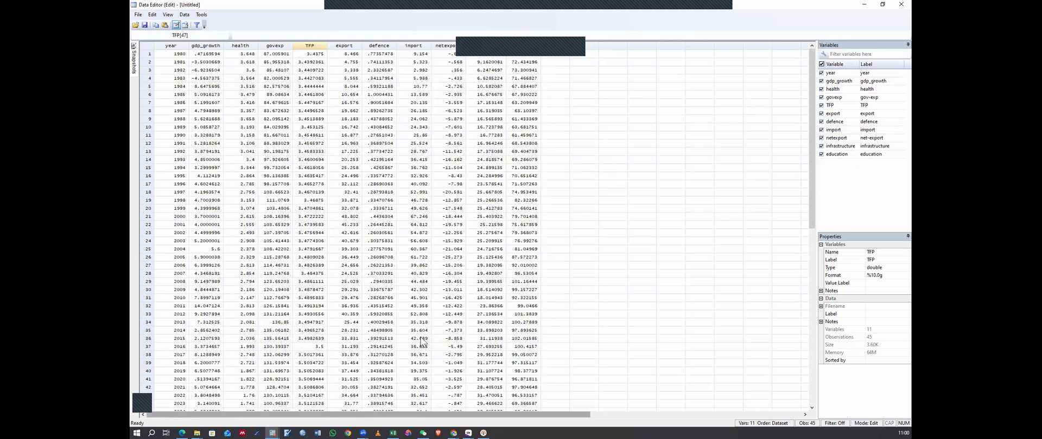
Step: Return to the Results window, open the summarize dialog for summary statistics, and clear its existing variable list
key("alt+Tab")
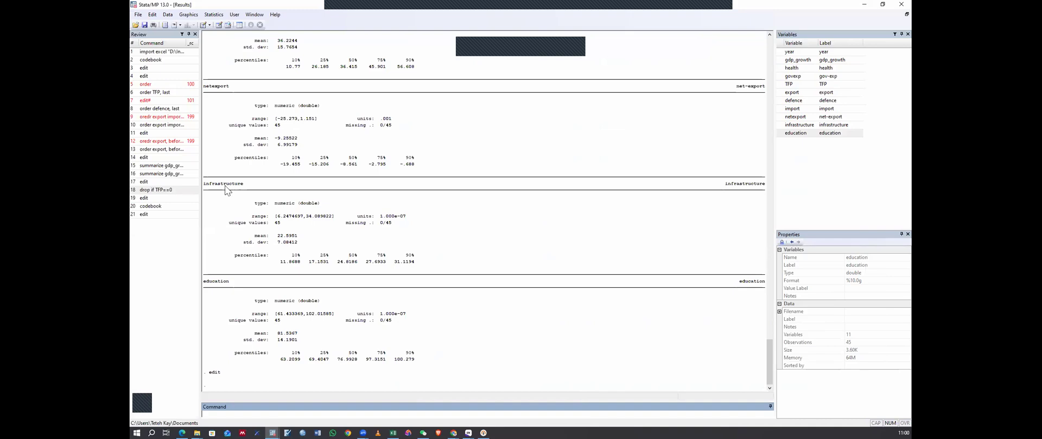
left_click(213, 17)
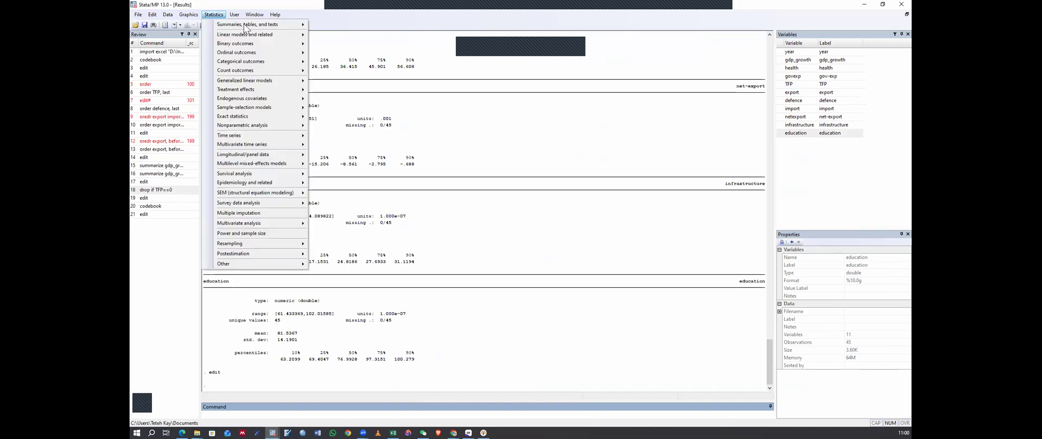
mouse_move(262, 26)
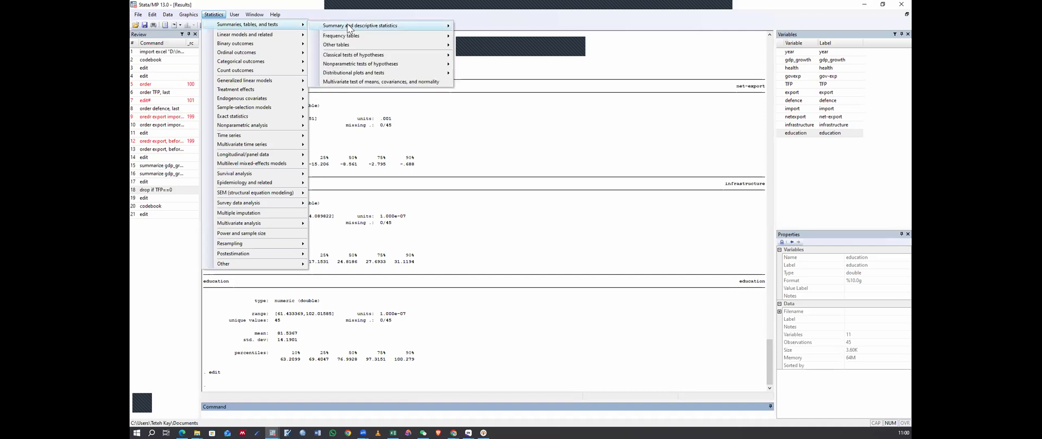
mouse_move(503, 27)
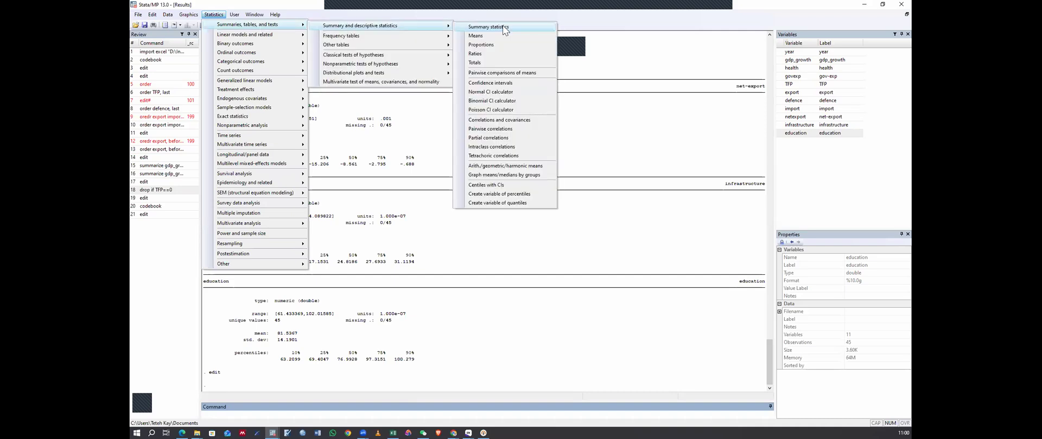
left_click(503, 27)
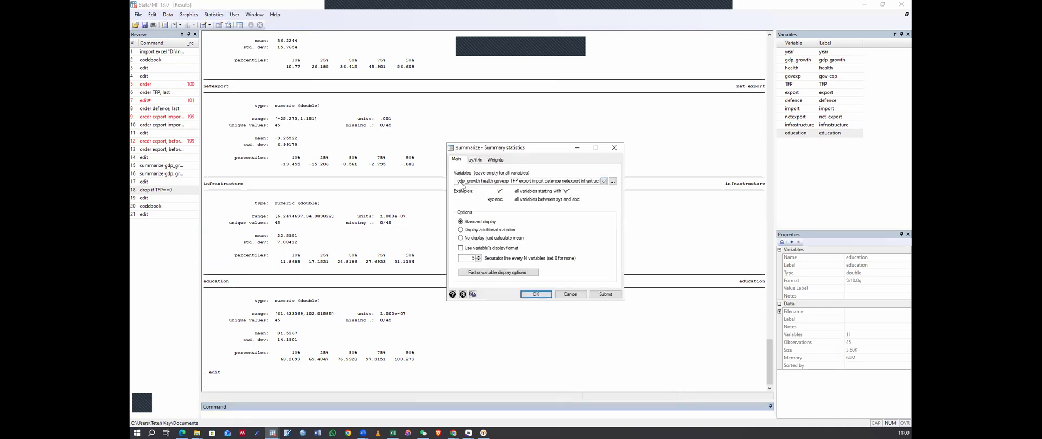
left_click_drag(458, 182, 611, 192)
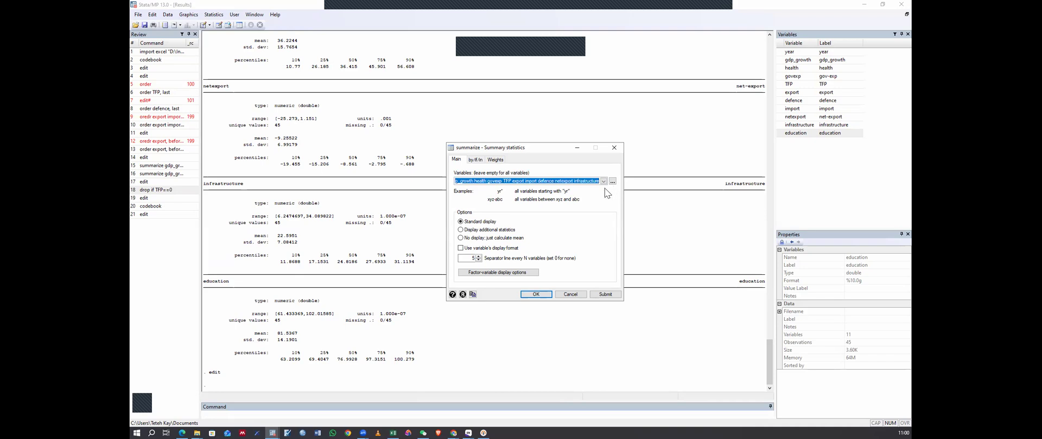
key("BackSpace")
Step: Fill the summarize variable list with gdp_growth, health, govexp, TFP, export, defence, import, netexport and infrastructure
left_click(603, 181)
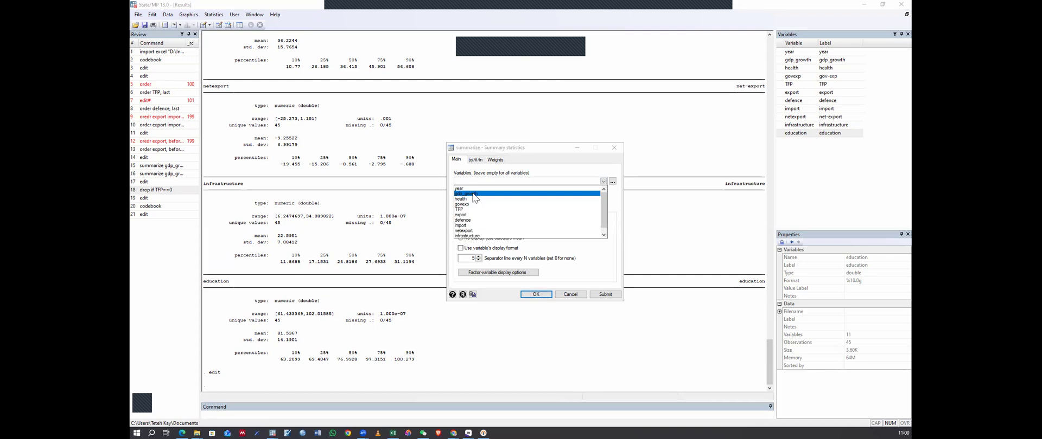
left_click(473, 194)
left_click(460, 199)
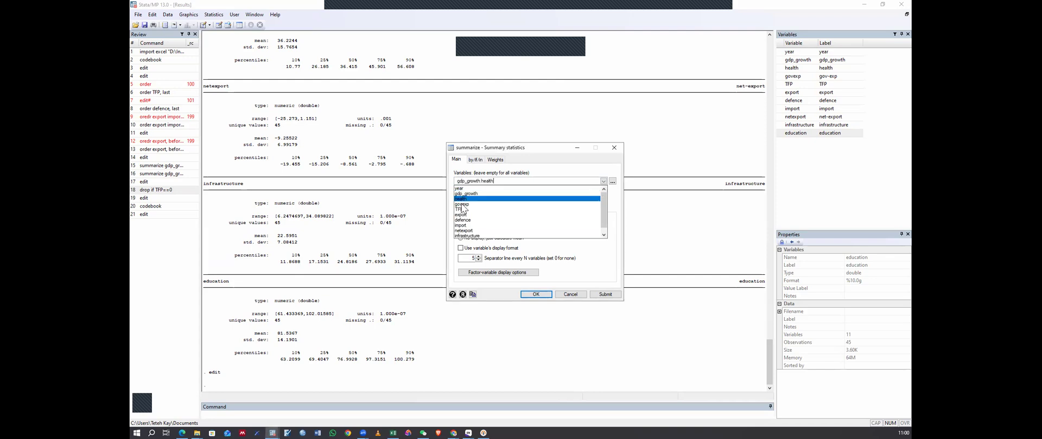
left_click(462, 205)
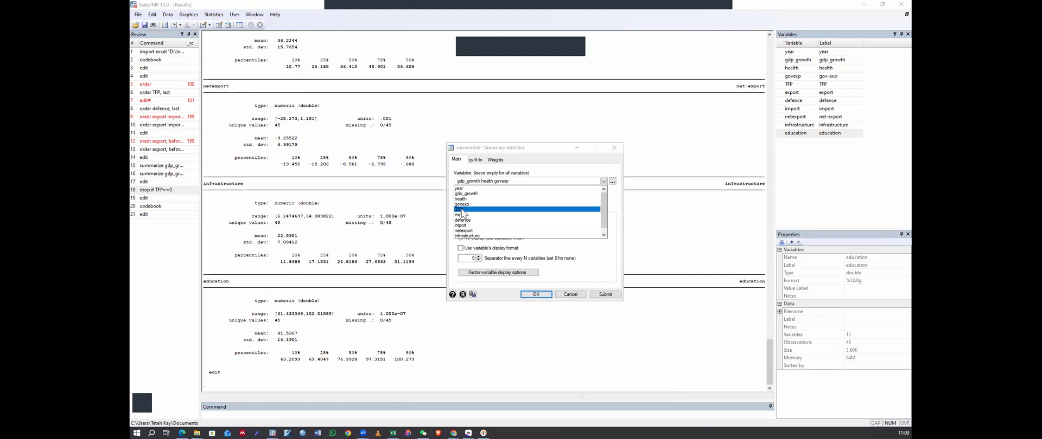
left_click(460, 210)
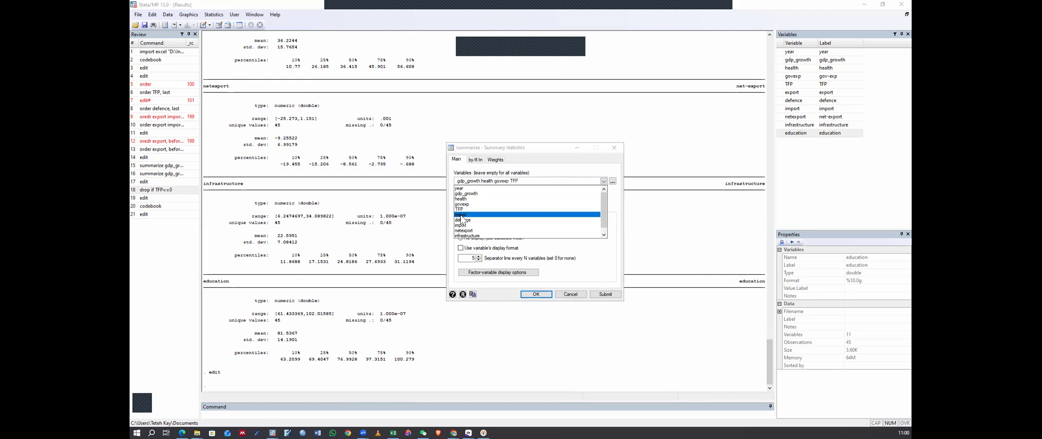
left_click(461, 215)
left_click(464, 220)
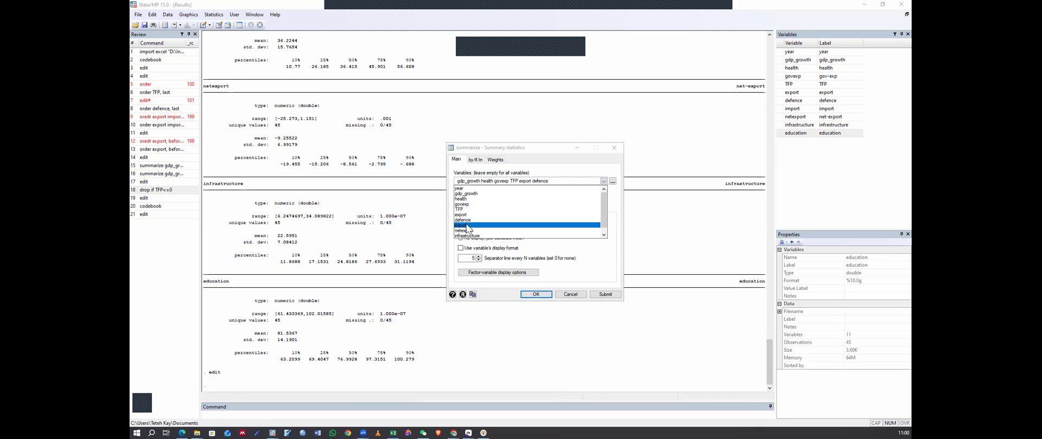
left_click(467, 227)
left_click(469, 231)
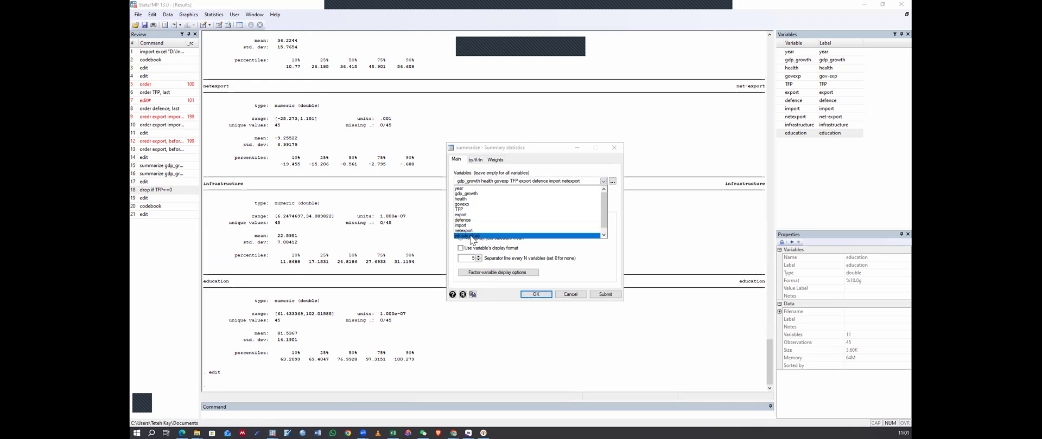
left_click(471, 238)
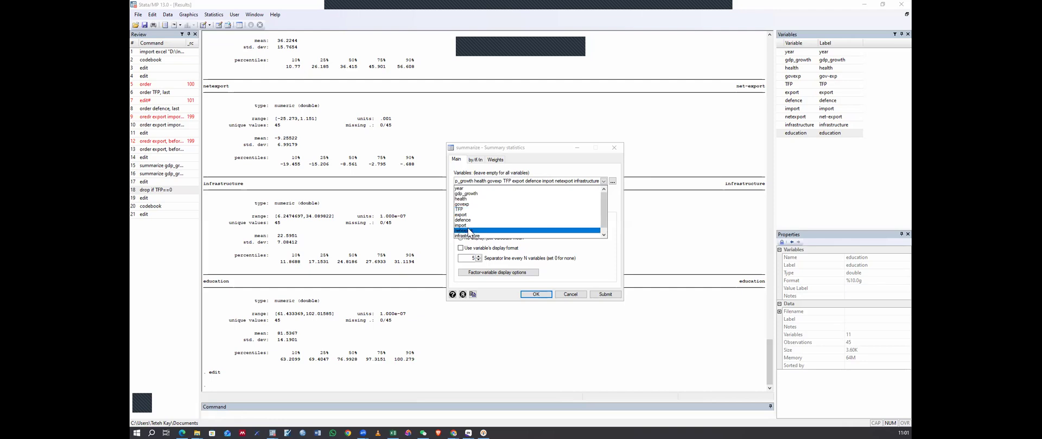
Step: Add education to the end of the variable list and run the summary statistics with the standard display
left_click_drag(603, 217, 496, 222)
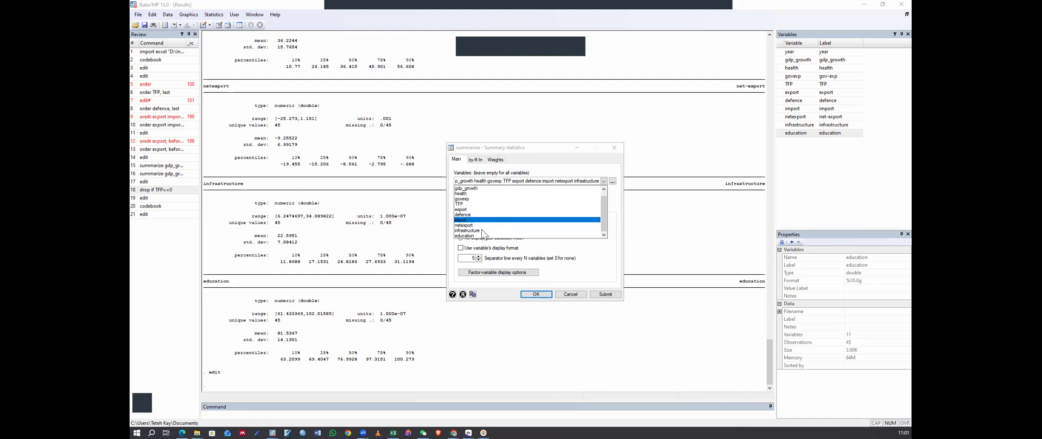
left_click(581, 247)
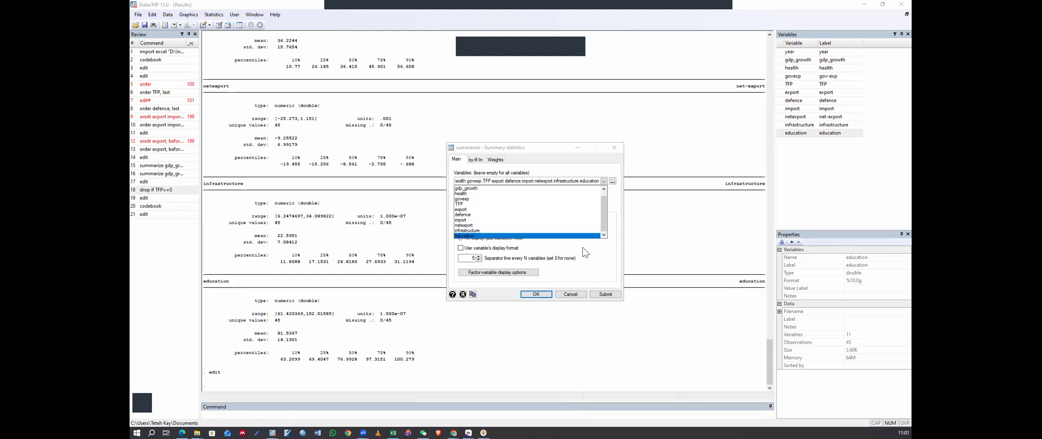
left_click(540, 256)
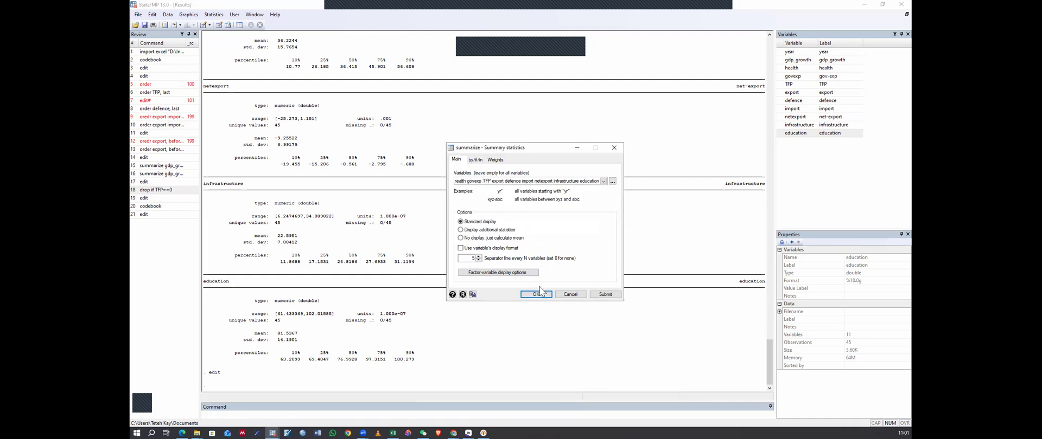
left_click(532, 294)
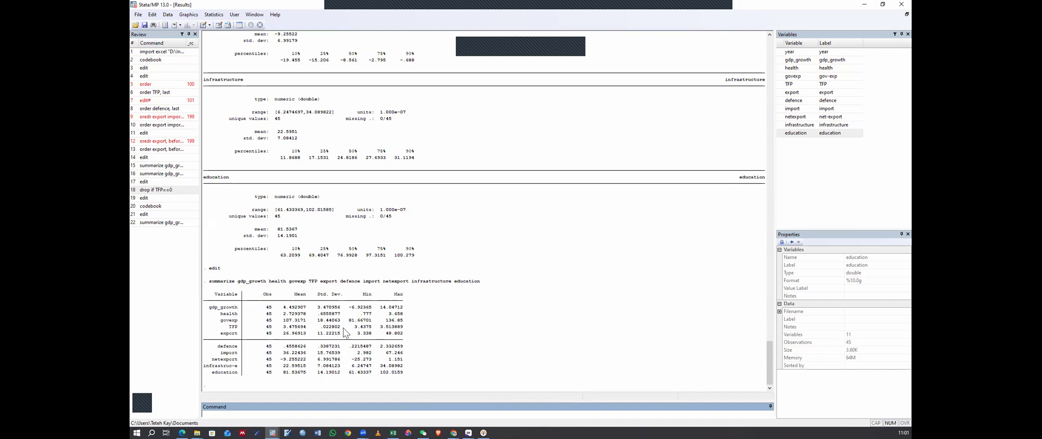
Step: Compare TFP's minimum and maximum in the new summary table with the TFP row of the table produced before the drop
left_click_drag(353, 328, 400, 332)
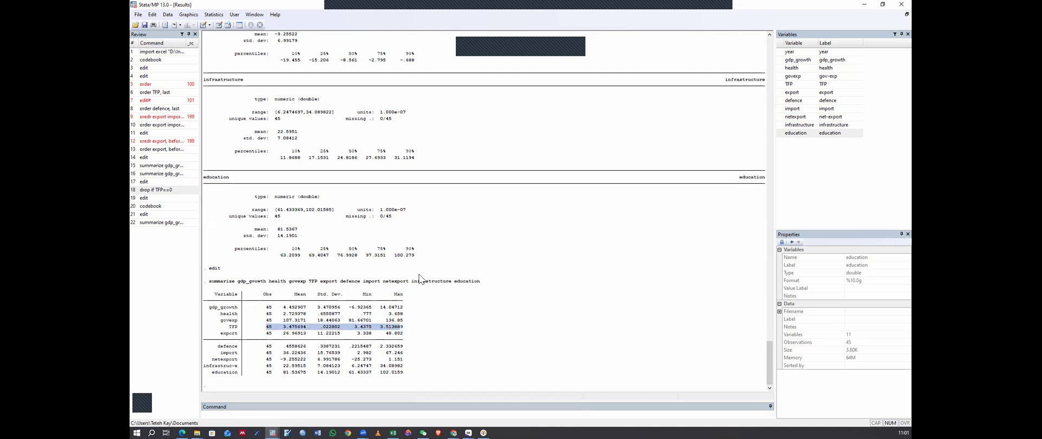
scroll(418, 284, "up", 10)
scroll(418, 284, "up", 7)
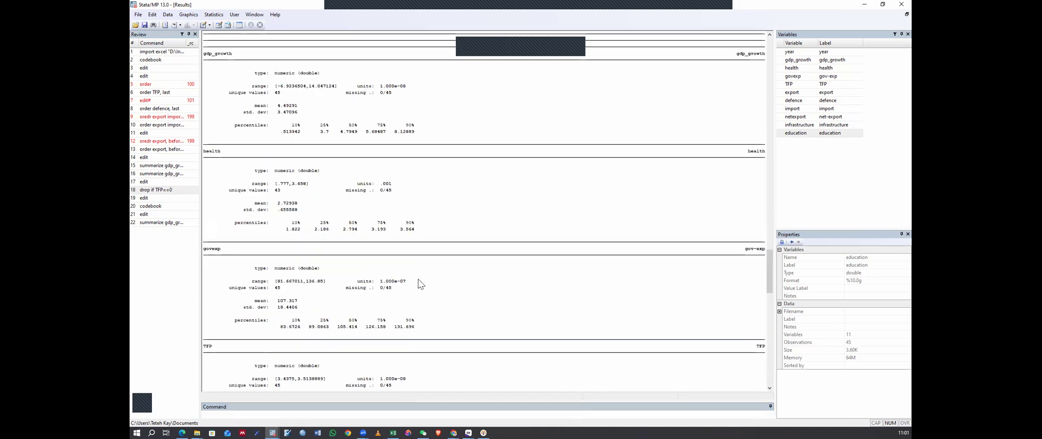
scroll(274, 220, "up", 9)
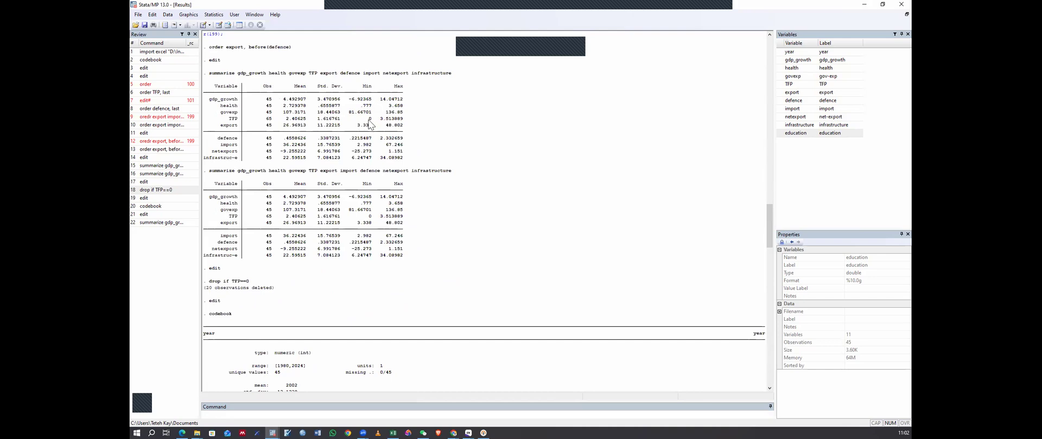
left_click_drag(360, 117, 378, 121)
scroll(395, 246, "down", 15)
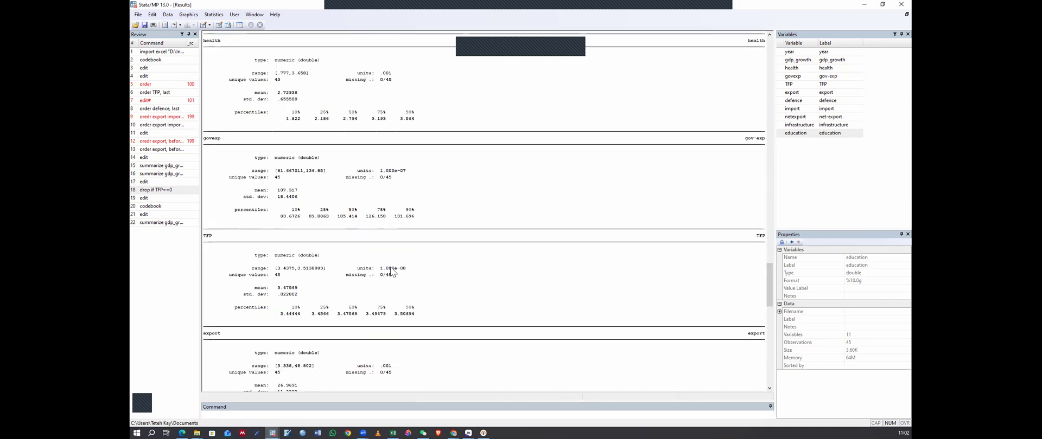
scroll(398, 281, "down", 18)
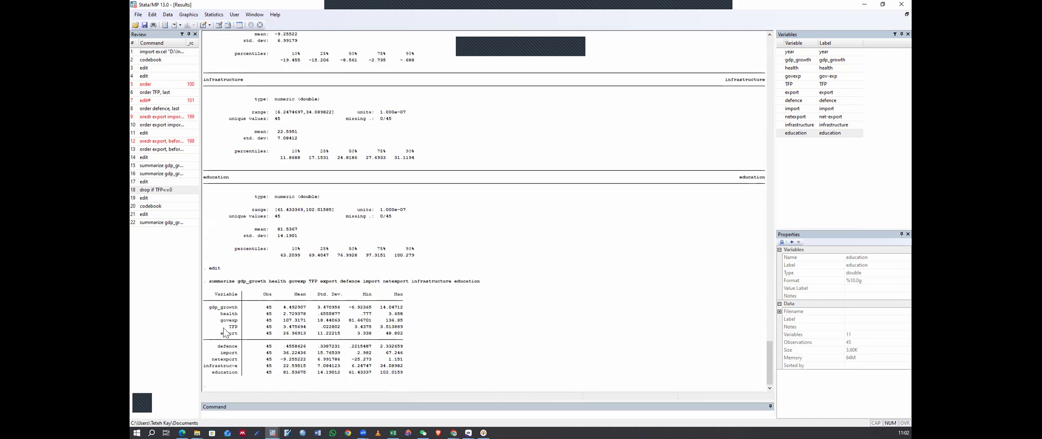
double_click(365, 327)
left_click_drag(378, 327, 408, 328)
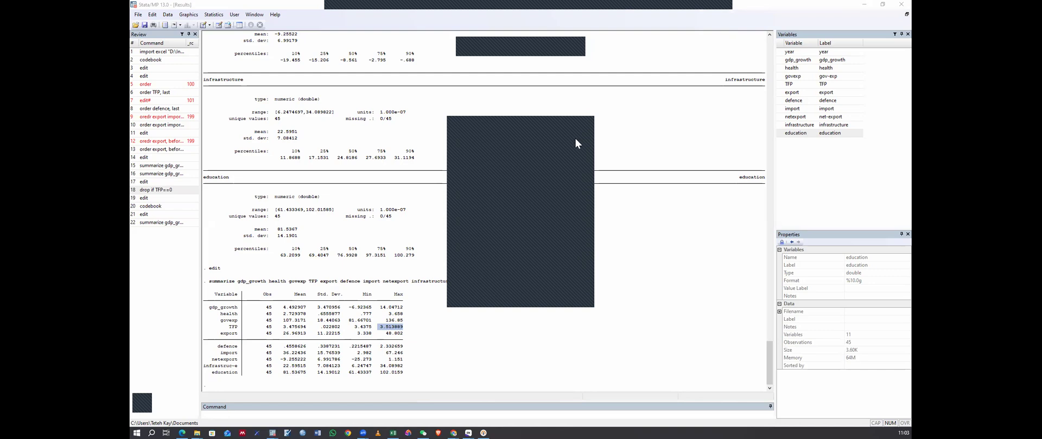
left_click(444, 314)
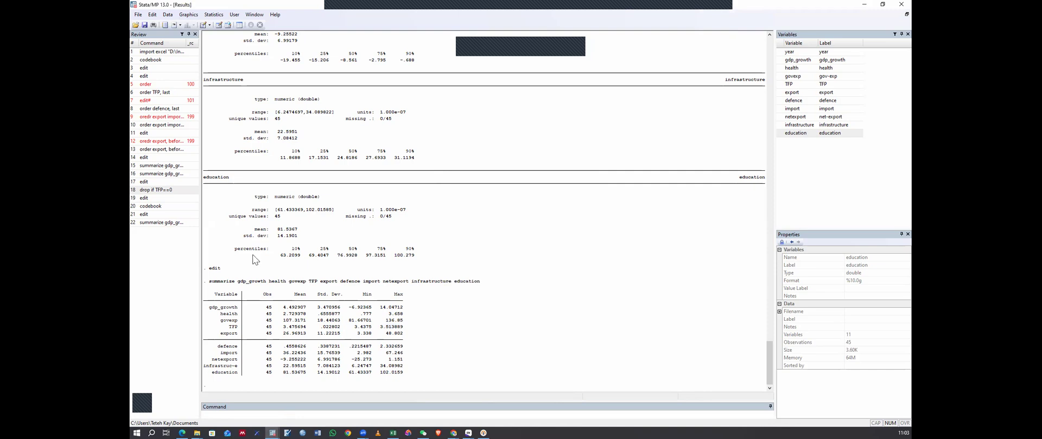
left_click(212, 16)
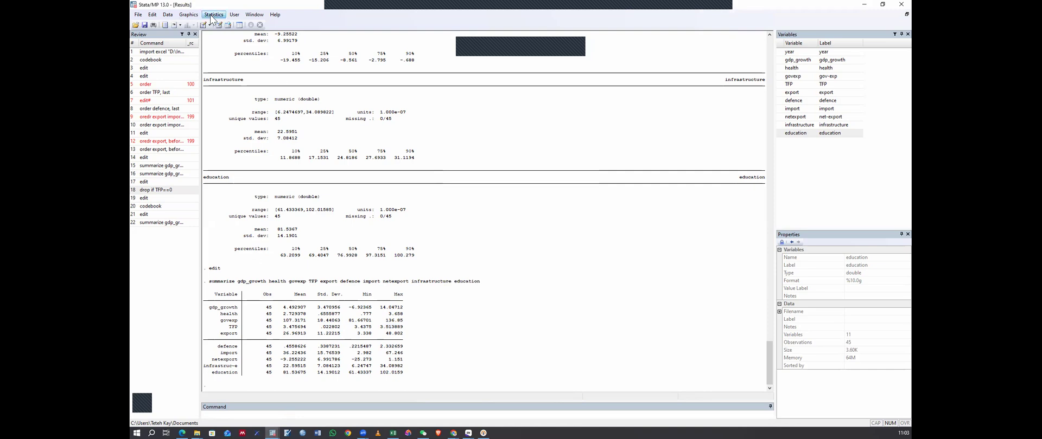
mouse_move(266, 25)
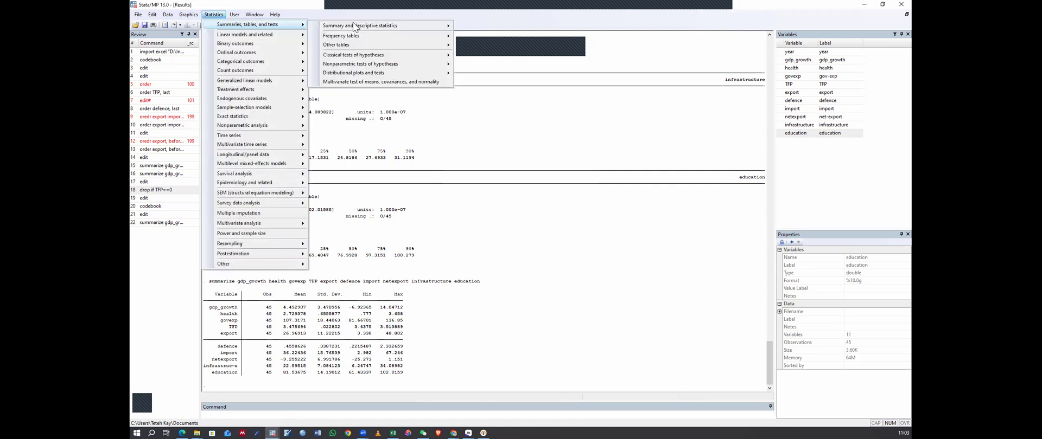
mouse_move(353, 26)
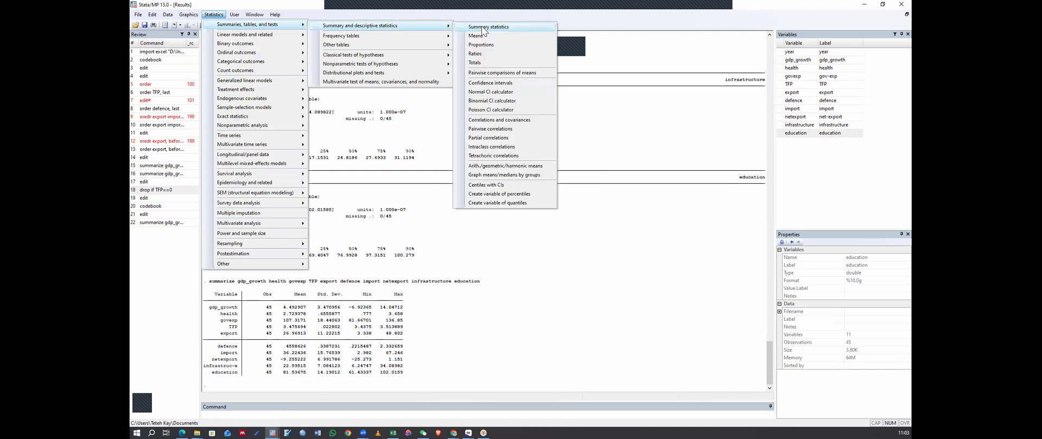
left_click(498, 28)
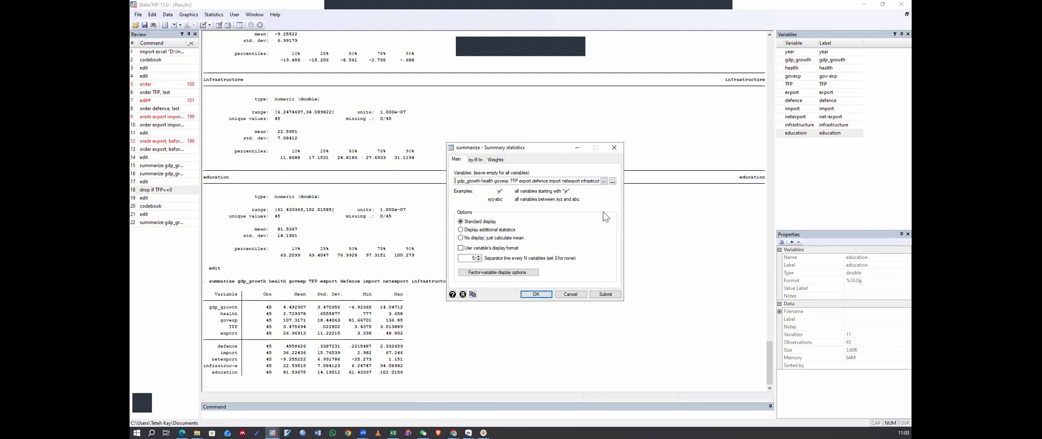
left_click(614, 148)
Step: Run summary statistics again for the same ten variables with the option to display additional statistics
mouse_move(273, 26)
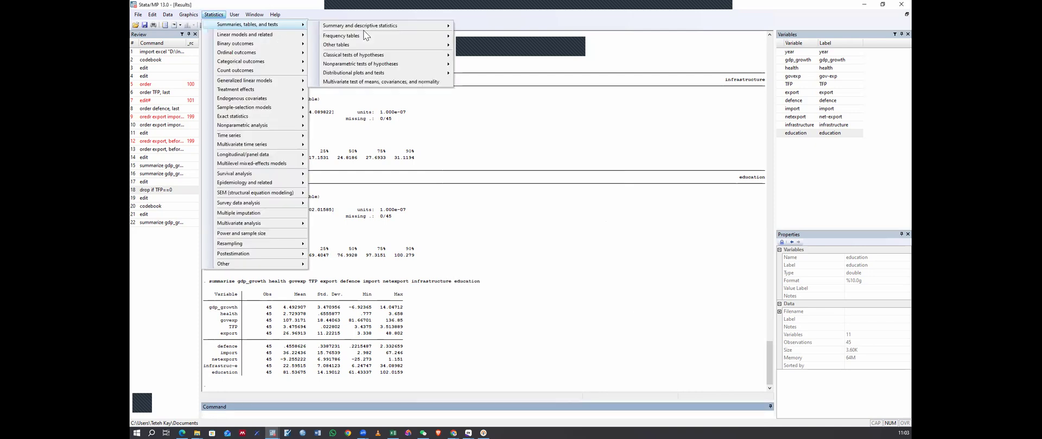
mouse_move(437, 24)
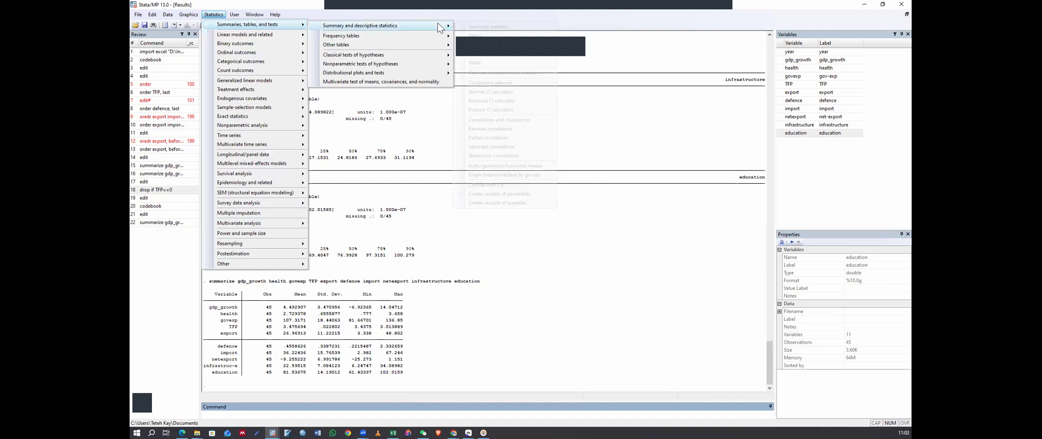
left_click(499, 26)
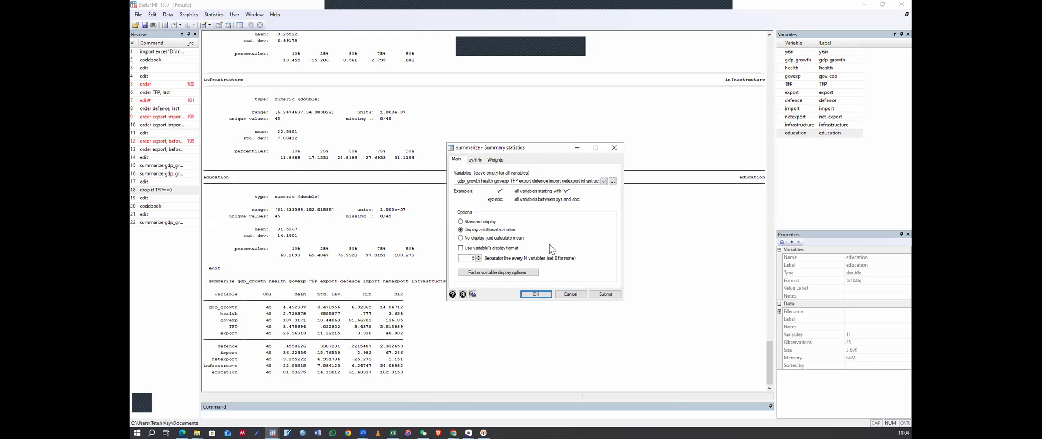
left_click(536, 294)
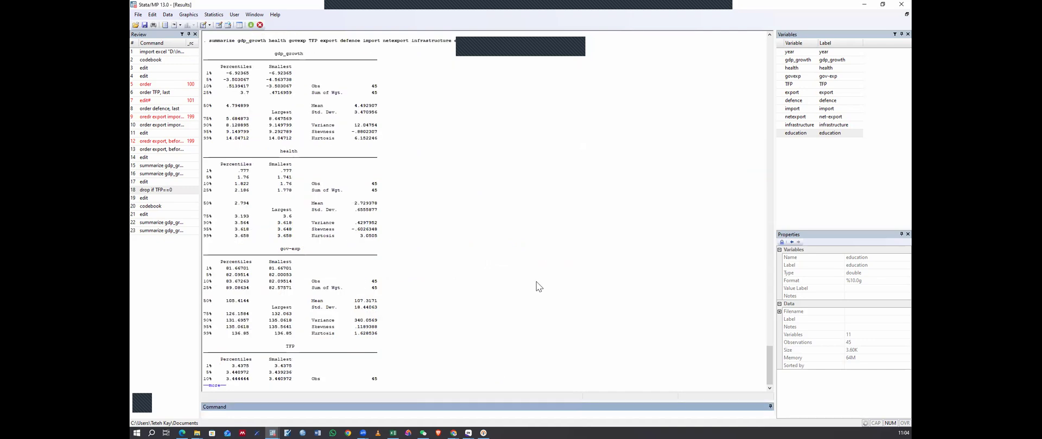
Step: Go back to the standard summary table above the detailed output and highlight it from the header row through education
scroll(536, 281, "up", 2)
scroll(536, 287, "up", 2)
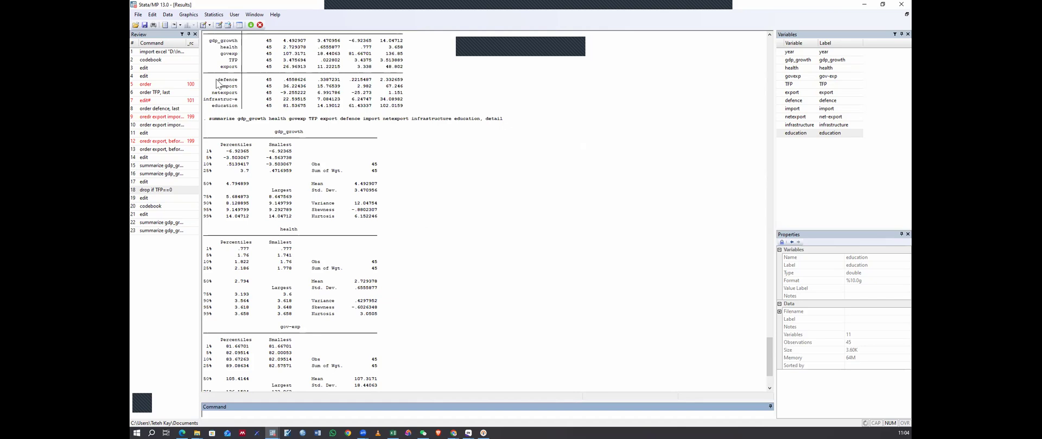
scroll(215, 80, "up", 3)
left_click_drag(205, 74, 245, 164)
left_click_drag(411, 167, 411, 166)
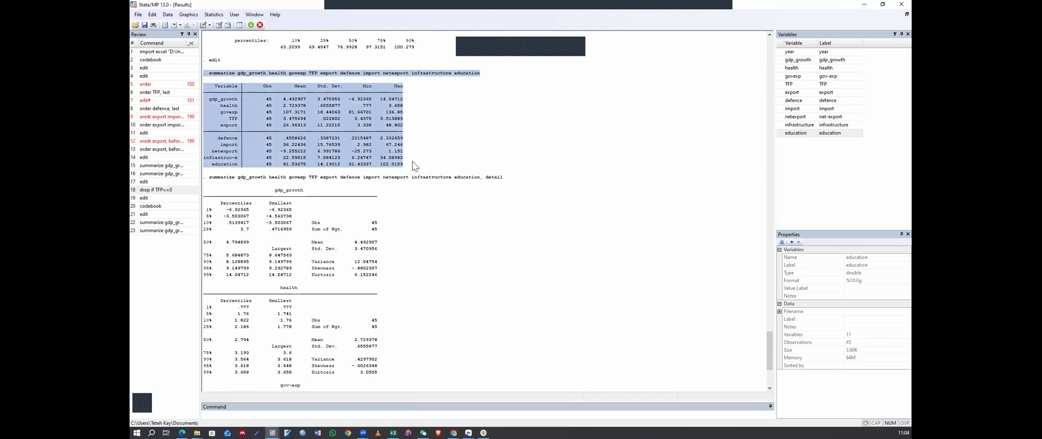
left_click(215, 87)
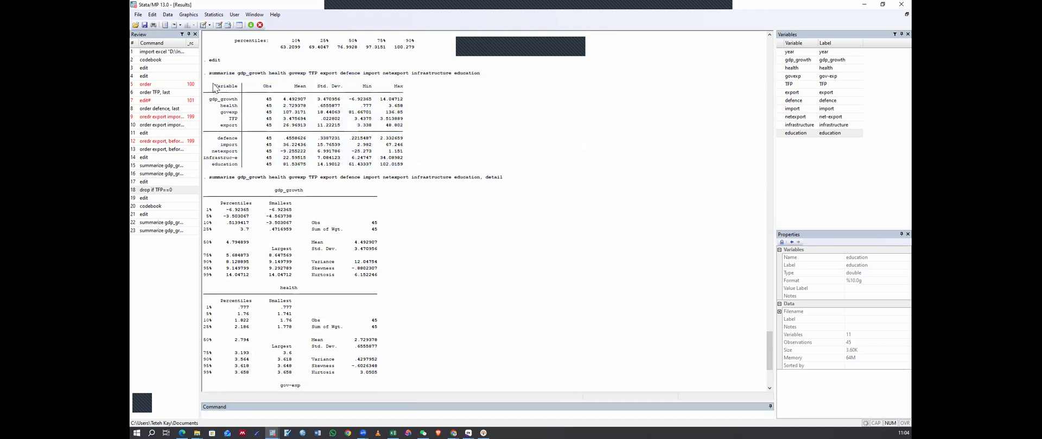
left_click(411, 166, "shift")
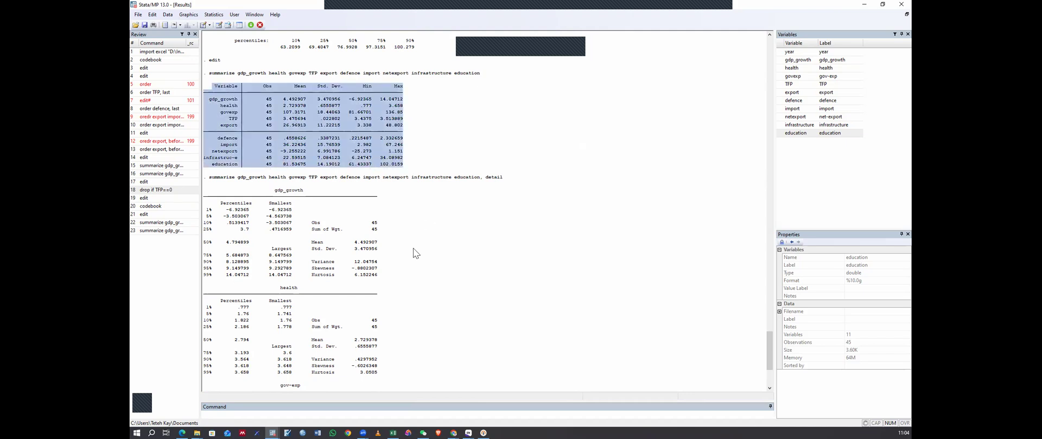
Step: Examine the detailed gdp_growth statistics, highlighting the 75% percentile row, mean, standard deviation, variance, skewness and kurtosis
scroll(412, 253, "down", 2)
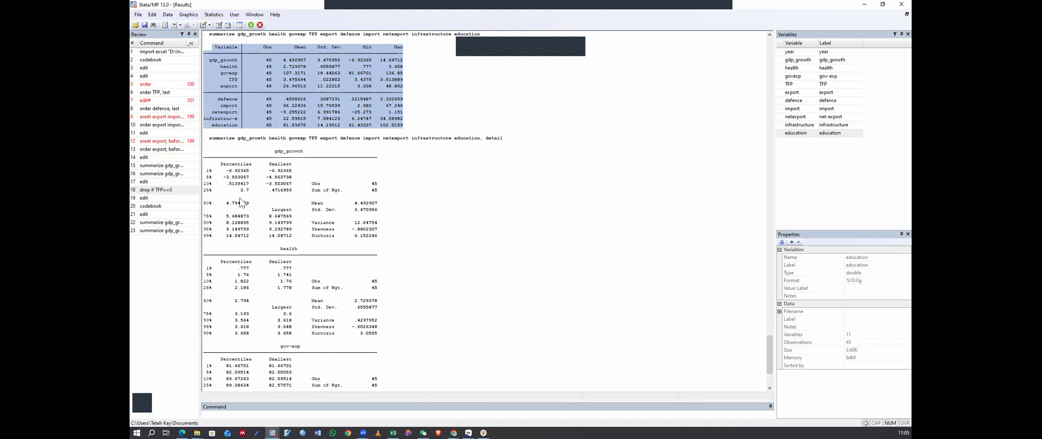
triple_click(286, 217)
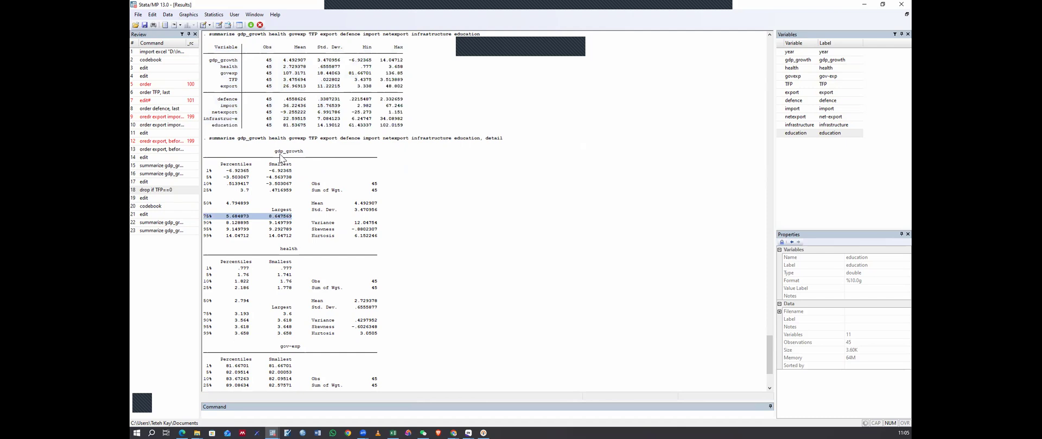
double_click(353, 204)
left_click(357, 213, "shift")
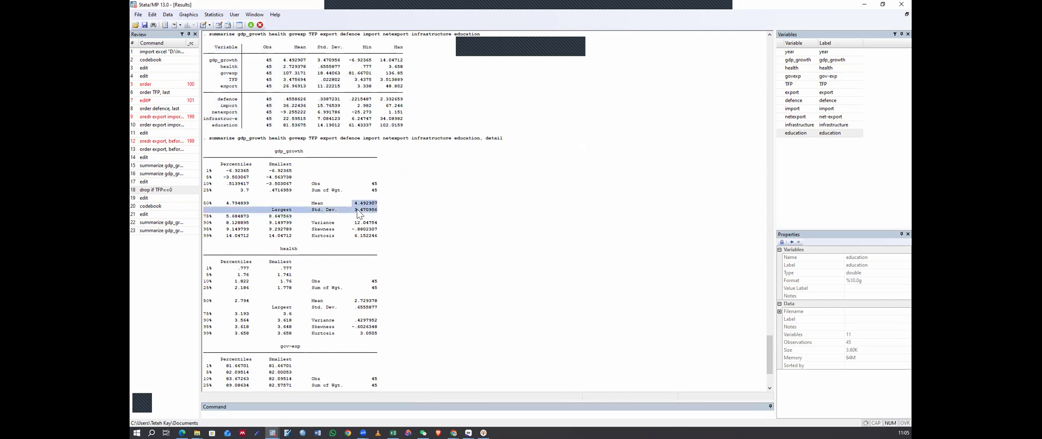
left_click(434, 228)
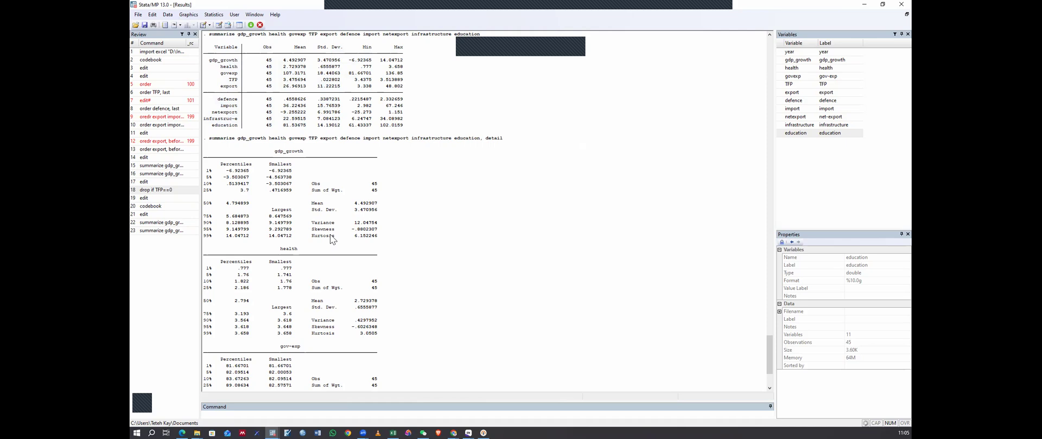
double_click(313, 223)
double_click(344, 230)
double_click(337, 237)
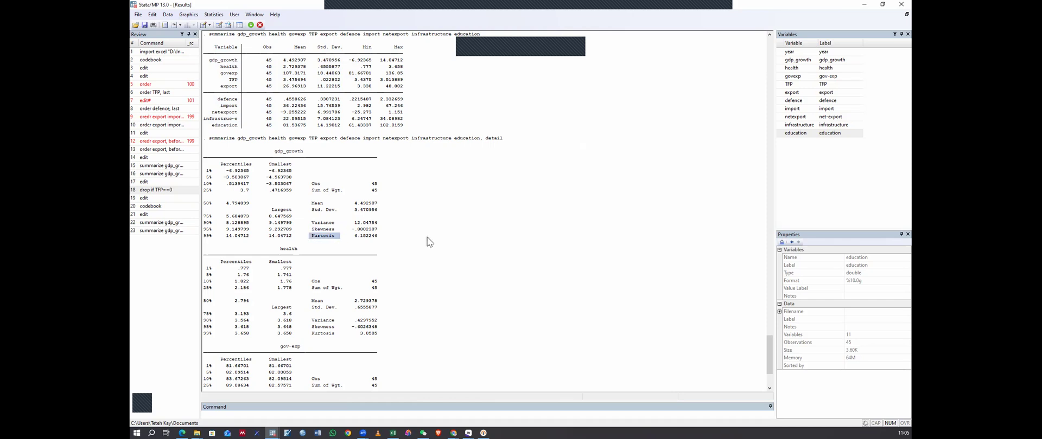
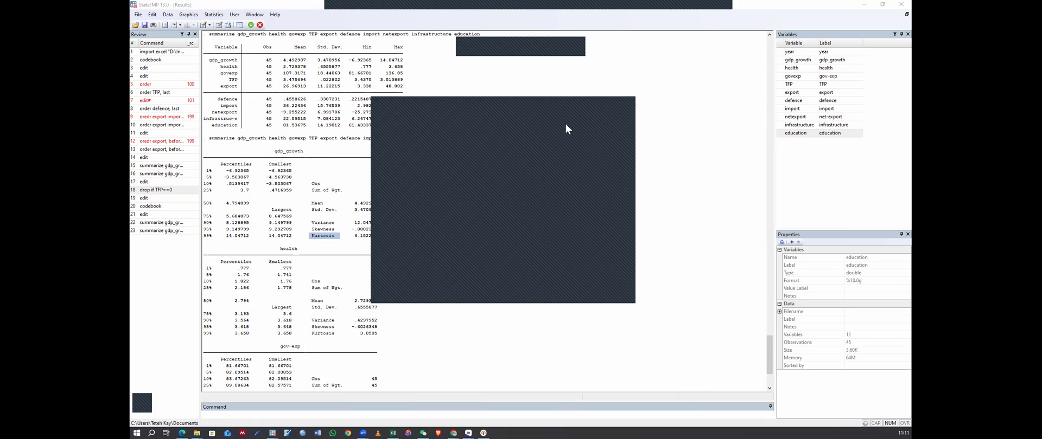
Step: Review the detailed statistics of the variables through education, then go back up through the output to the gov-exp block
left_click(462, 258)
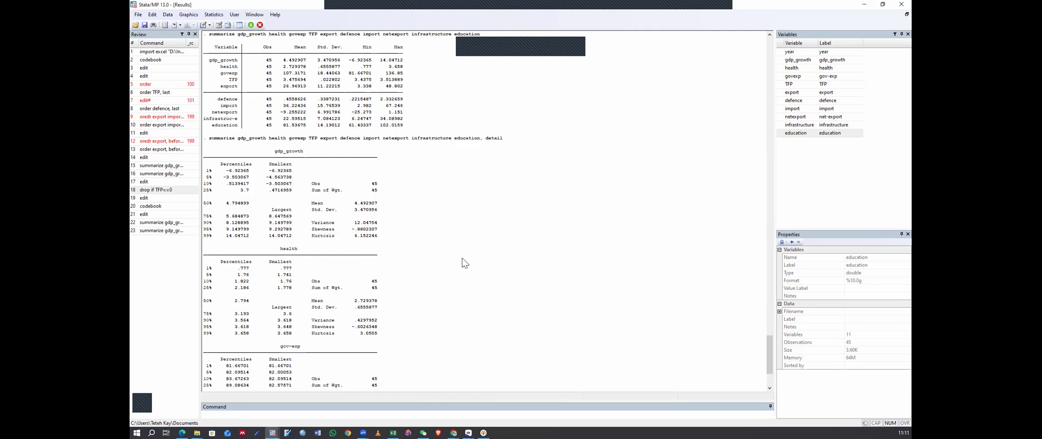
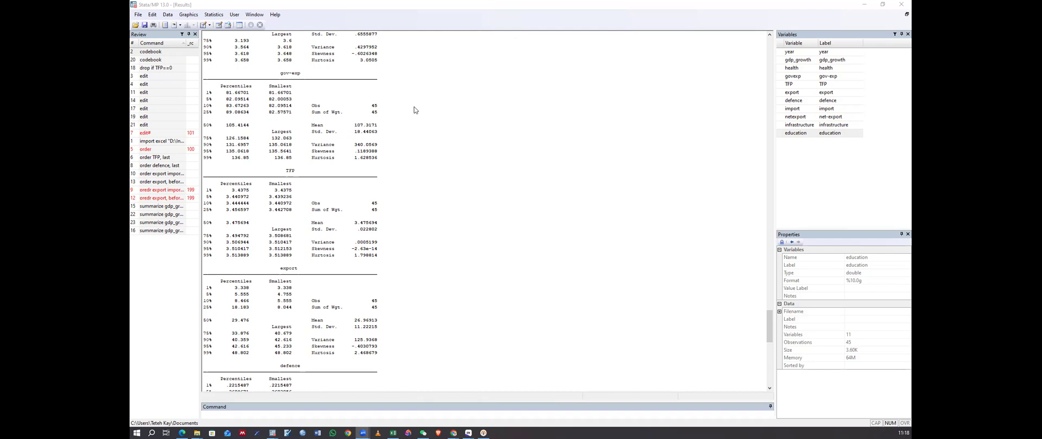
scroll(389, 153, "down", 2)
scroll(388, 154, "down", 6)
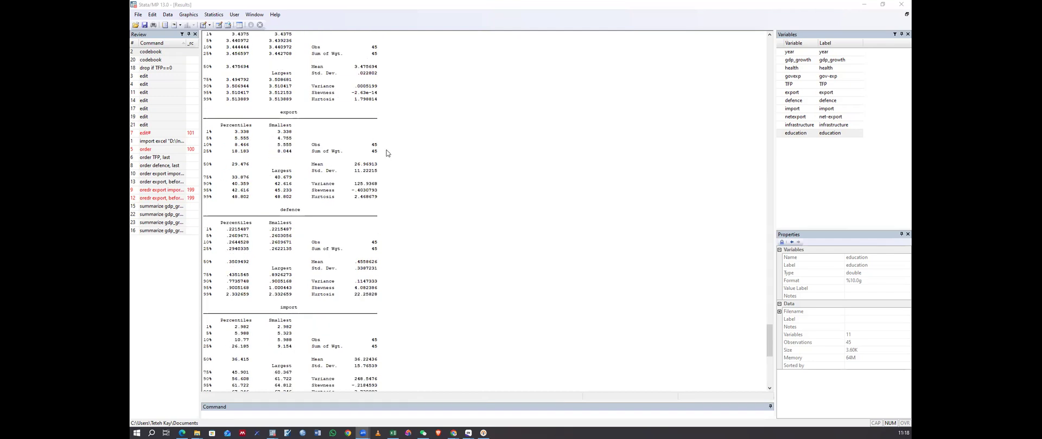
scroll(411, 180, "down", 8)
scroll(411, 182, "down", 6)
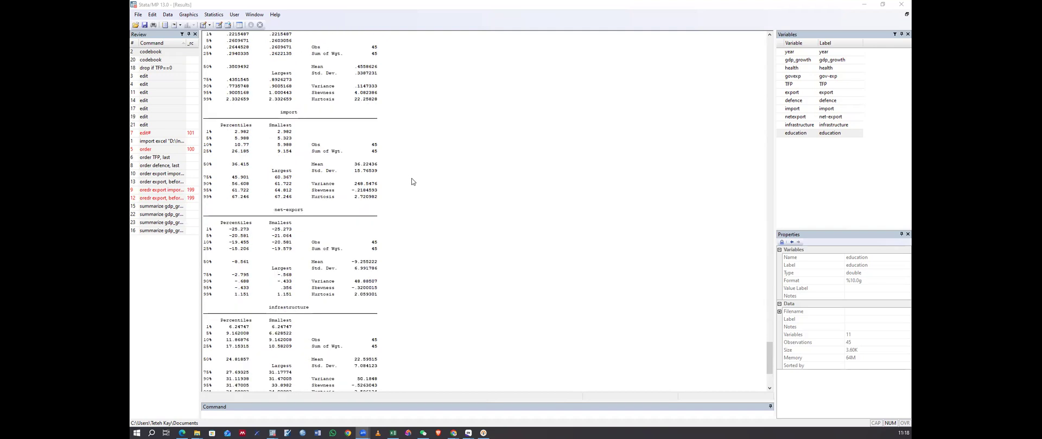
scroll(411, 183, "down", 2)
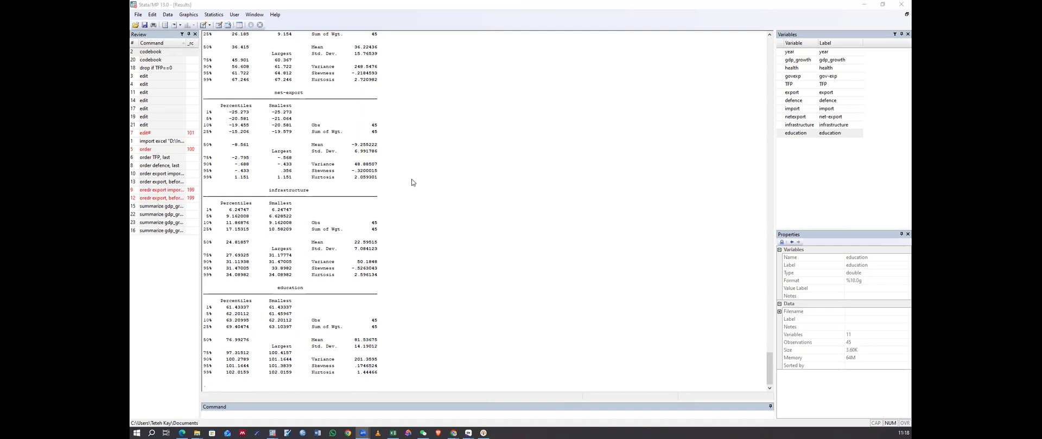
scroll(353, 180, "up", 3)
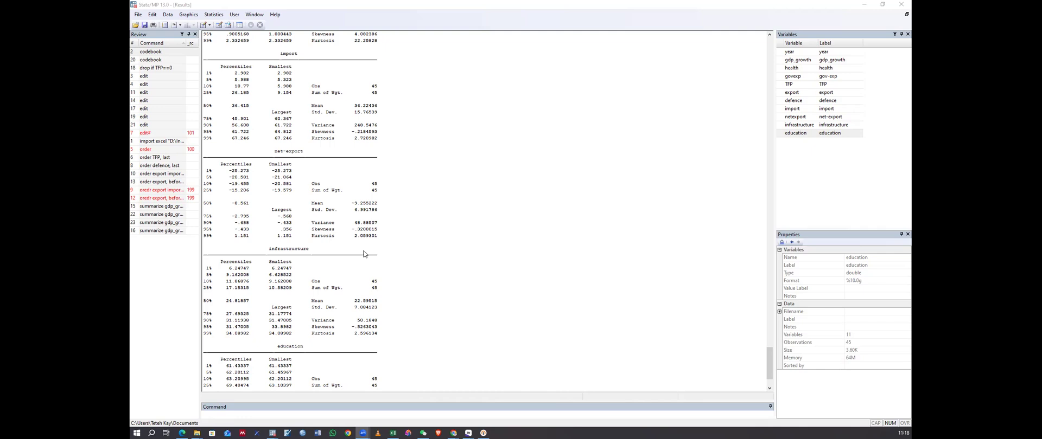
scroll(364, 253, "up", 3)
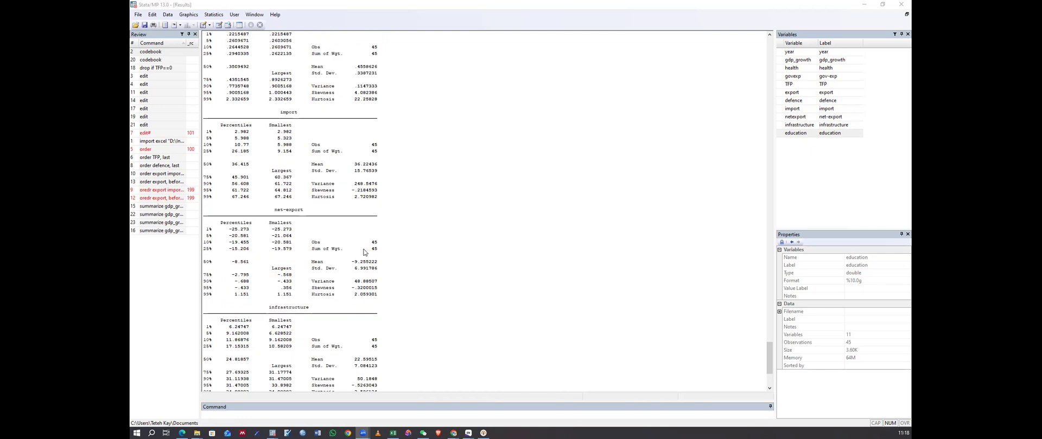
scroll(364, 252, "up", 1)
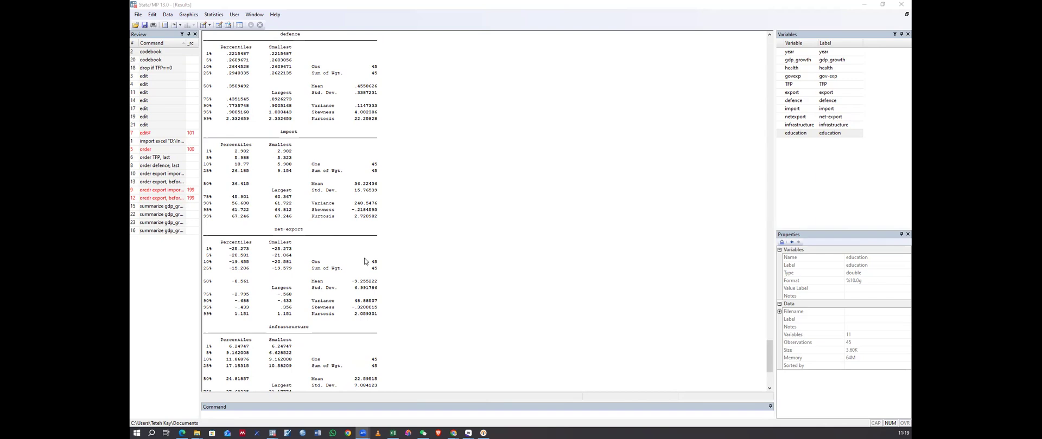
scroll(358, 212, "up", 3)
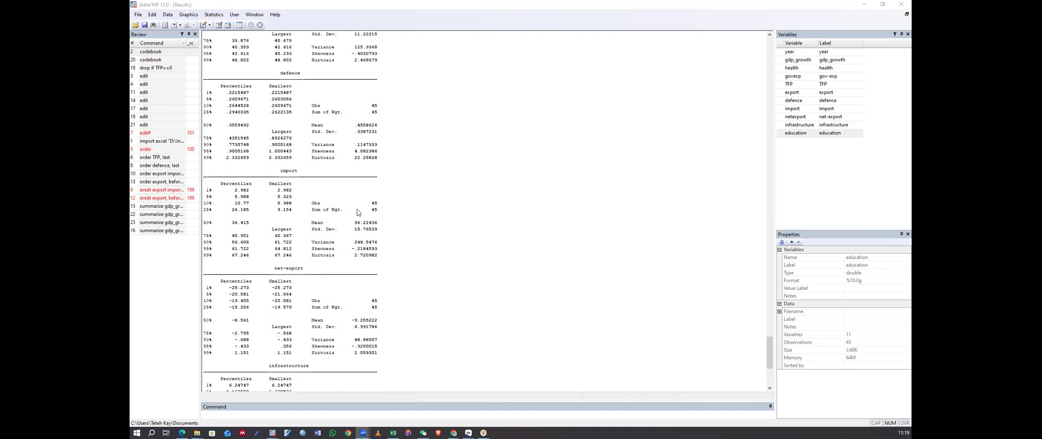
scroll(358, 213, "up", 8)
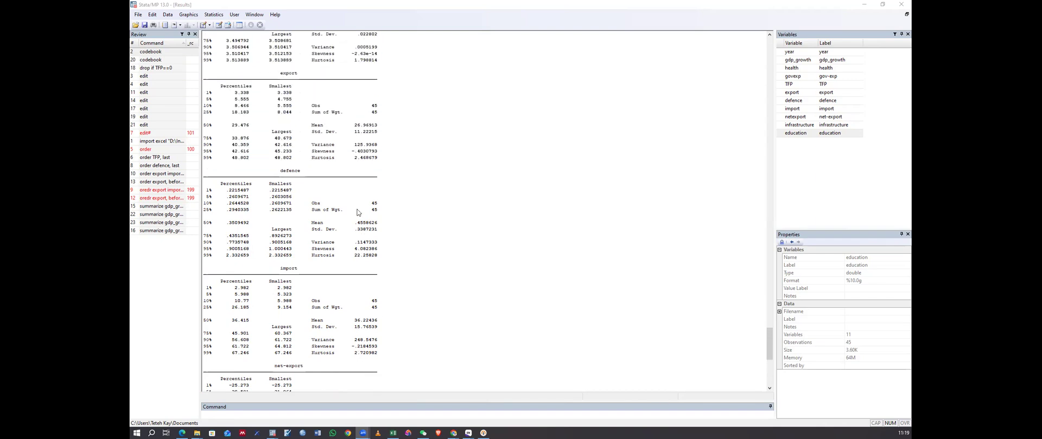
scroll(358, 212, "up", 4)
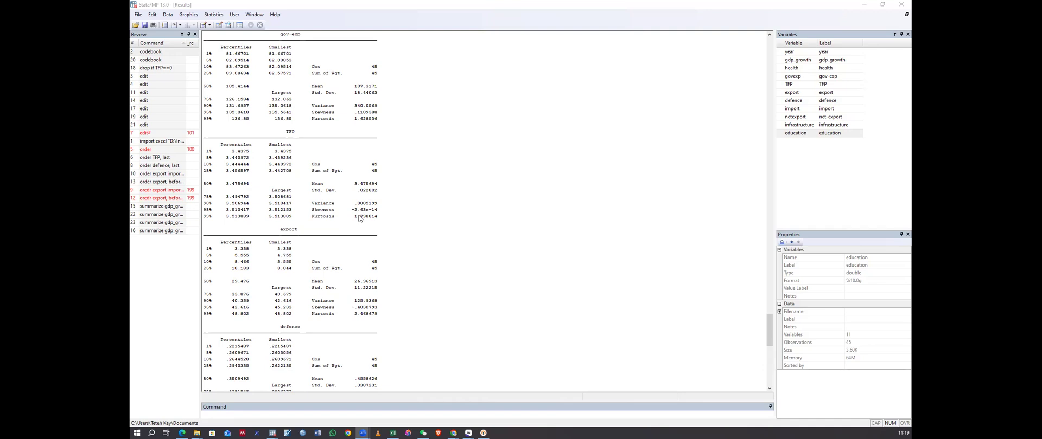
Step: Examine the detailed TFP, export, defence and import statistics, including skewness and kurtosis, and continue to the education block
scroll(359, 218, "down", 1)
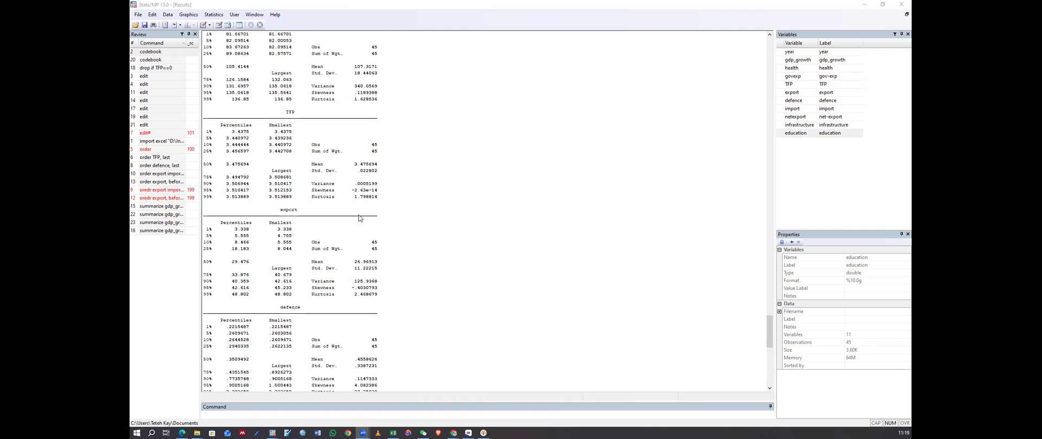
scroll(359, 218, "down", 1)
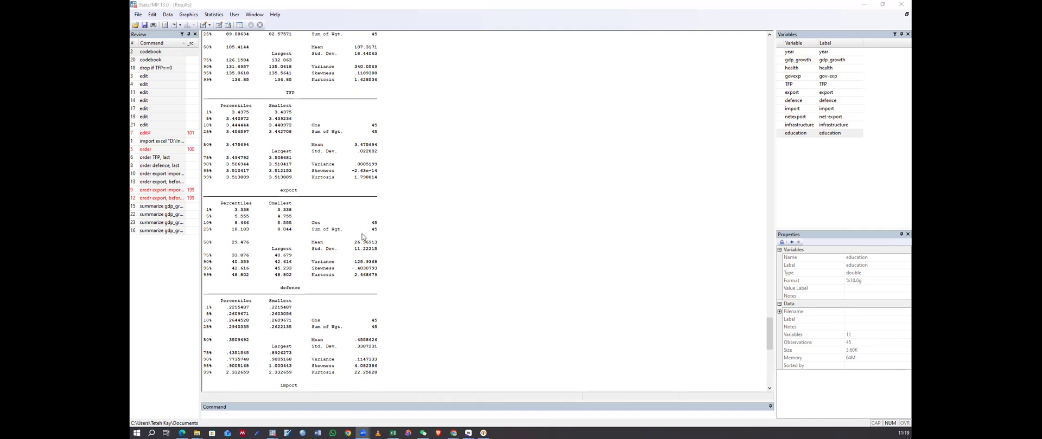
scroll(369, 248, "down", 2)
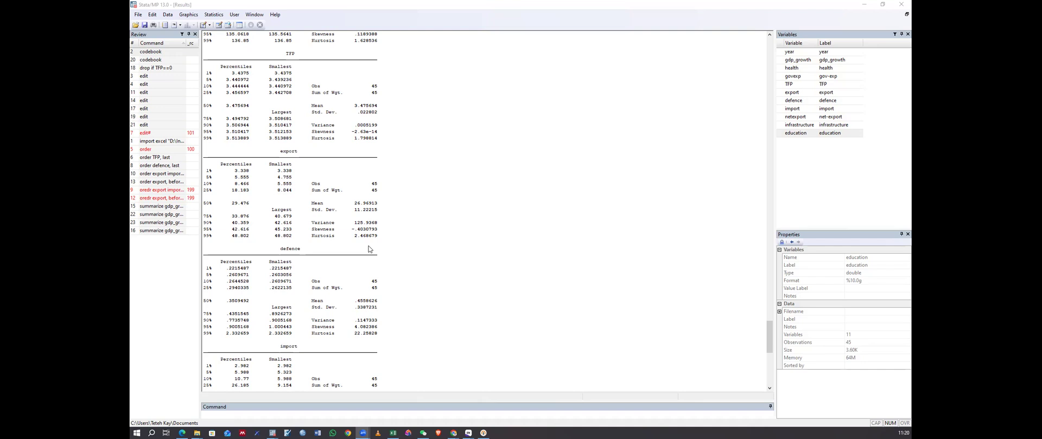
scroll(373, 276, "down", 3)
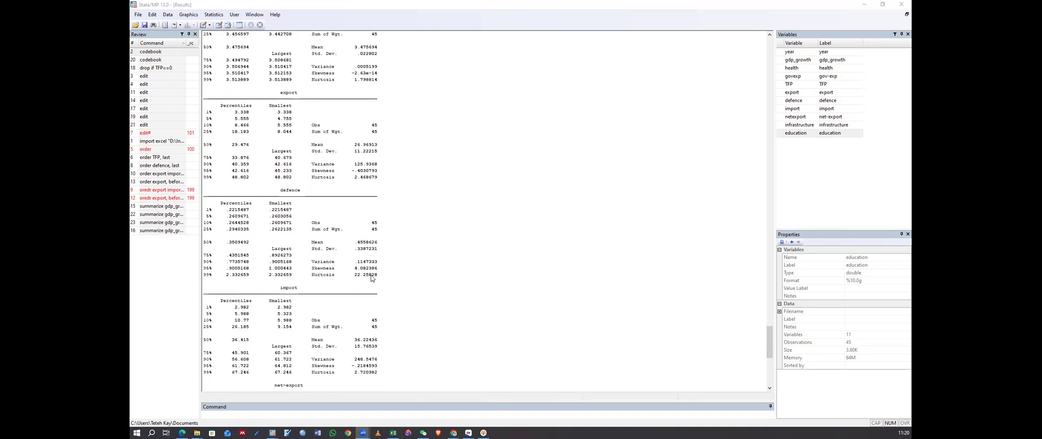
scroll(360, 287, "down", 1)
scroll(365, 275, "down", 4)
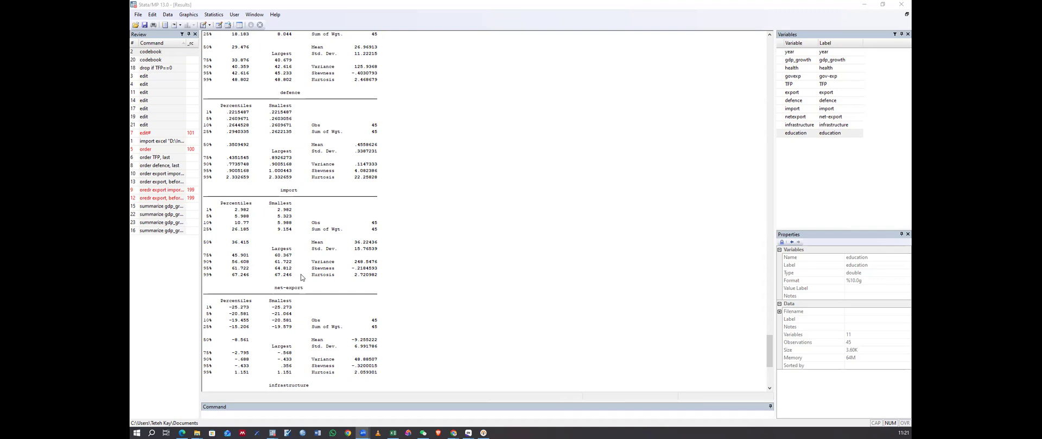
scroll(304, 287, "down", 8)
scroll(307, 302, "down", 2)
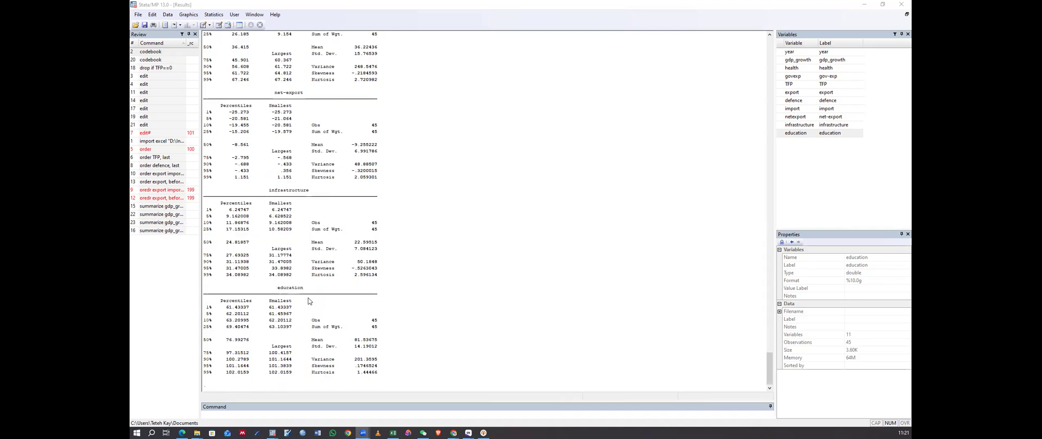
Step: Go back to the standard summary table and the detailed gdp_growth block, then return to the end of the detailed output
scroll(318, 293, "up", 9)
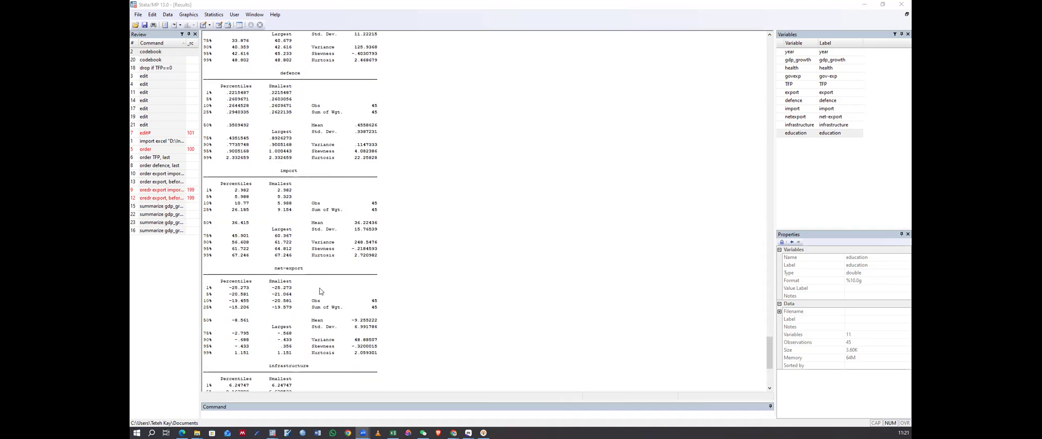
scroll(320, 292, "up", 18)
scroll(320, 292, "up", 7)
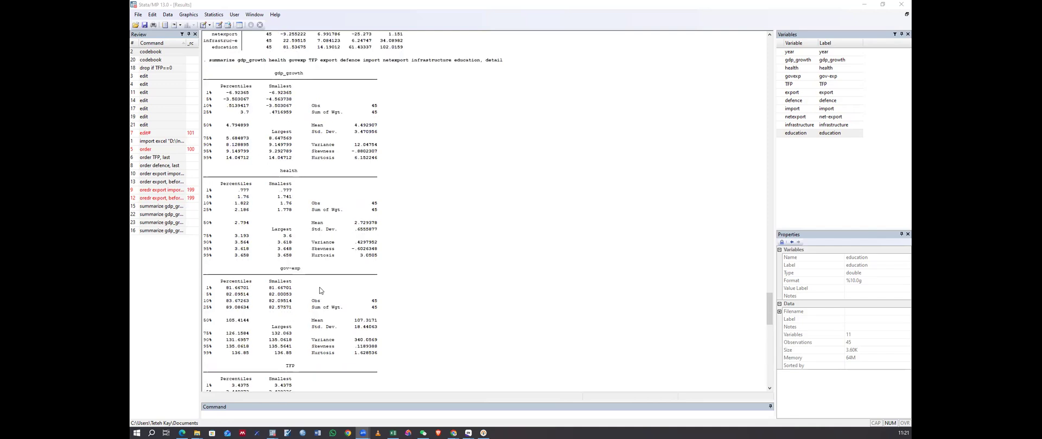
scroll(319, 291, "up", 14)
scroll(335, 291, "down", 10)
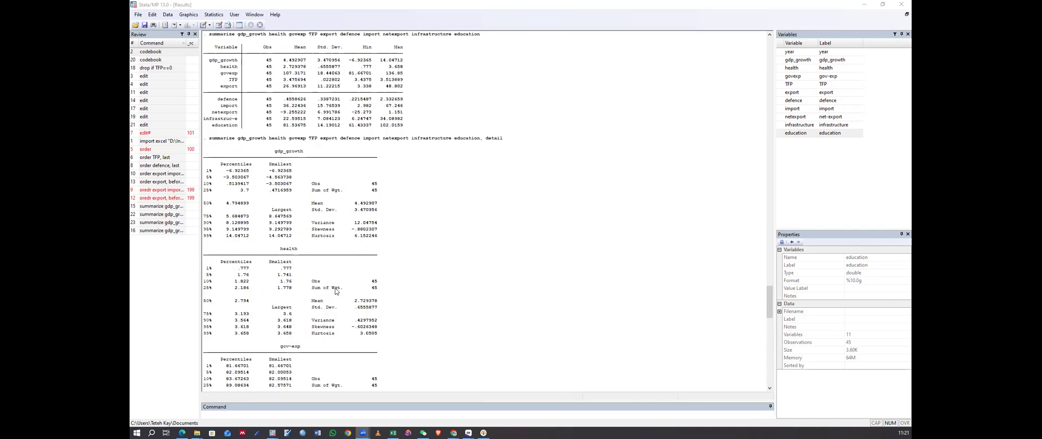
scroll(337, 290, "down", 20)
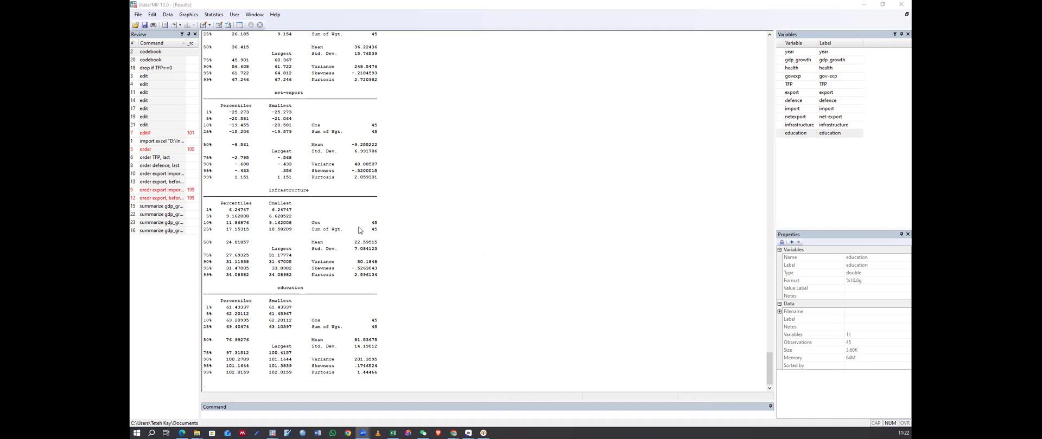
Step: Run summary statistics for the same ten variables with the option of no display, just calculating the mean, and check the output
scroll(211, 20, "up", 3)
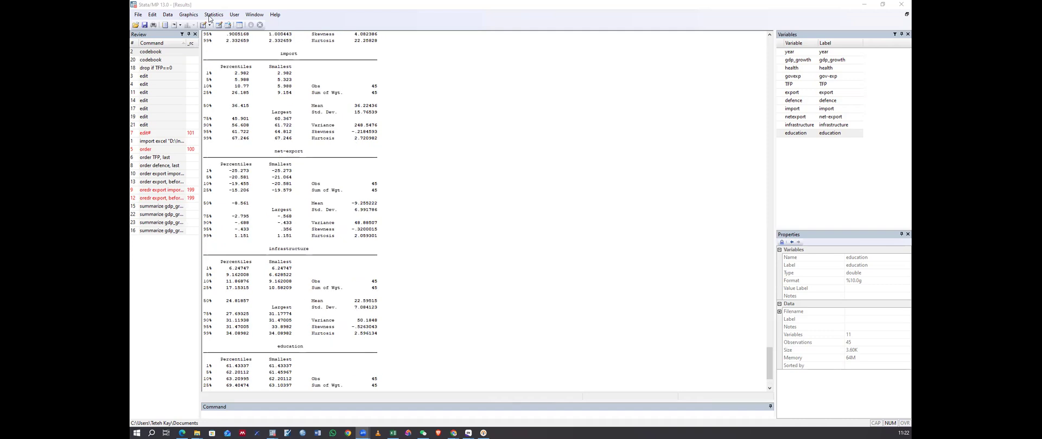
left_click(213, 15)
mouse_move(235, 25)
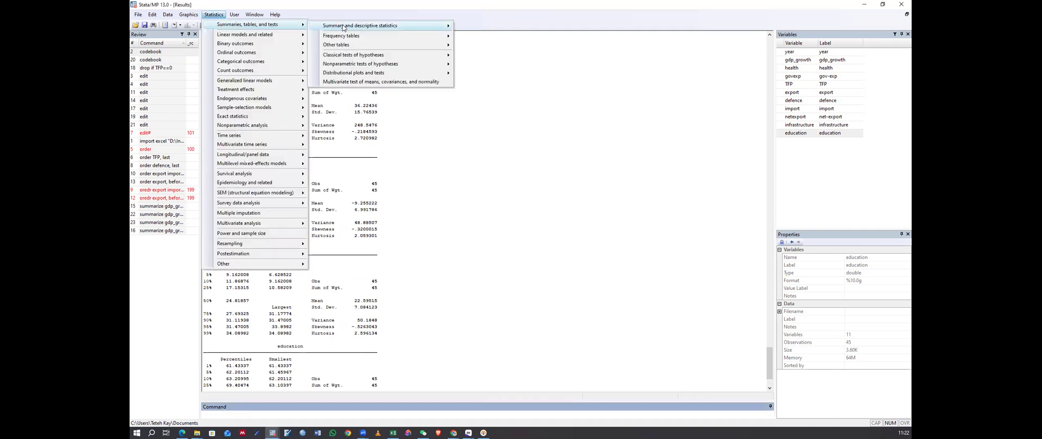
mouse_move(409, 26)
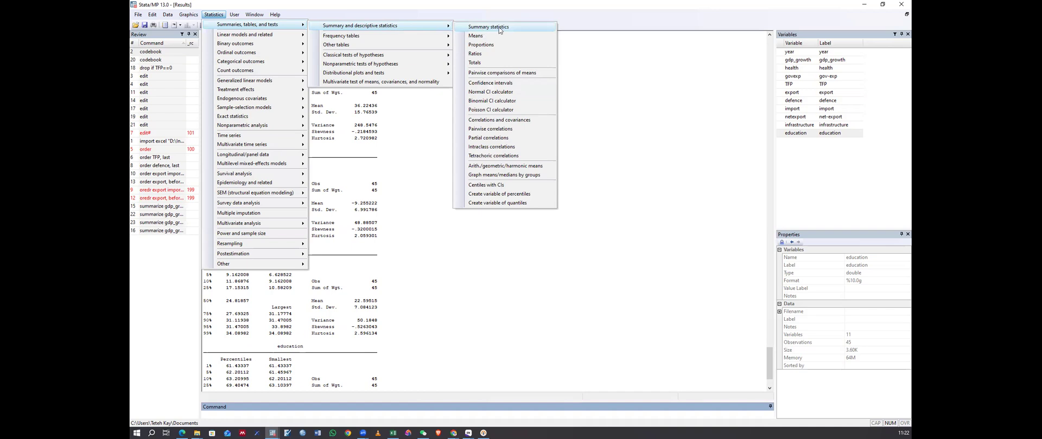
key("Return")
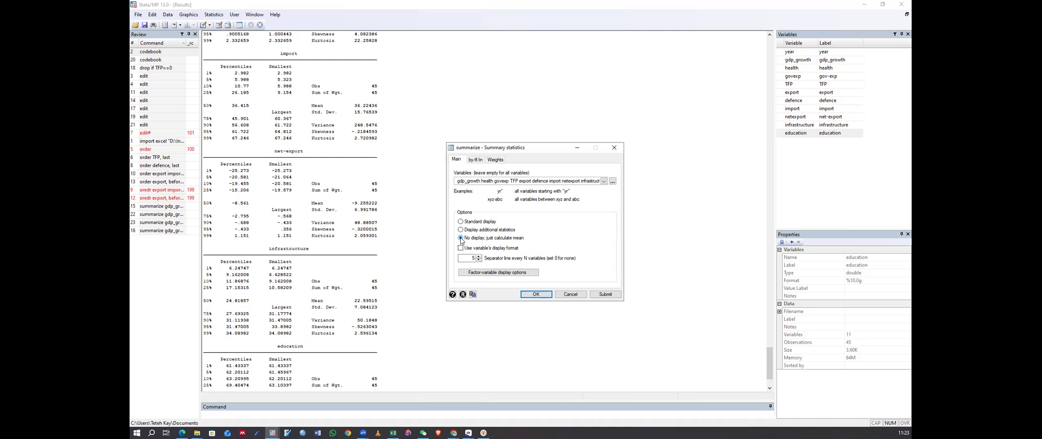
left_click(535, 294)
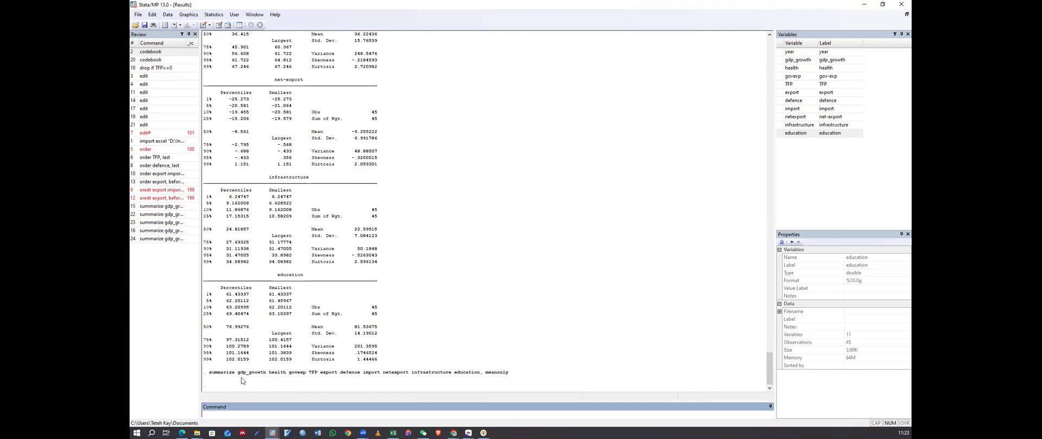
scroll(446, 341, "up", 5)
scroll(446, 340, "down", 5)
Step: Run the mean-only summary statistics again for the ten variables, also using the variables' display format
left_click(213, 15)
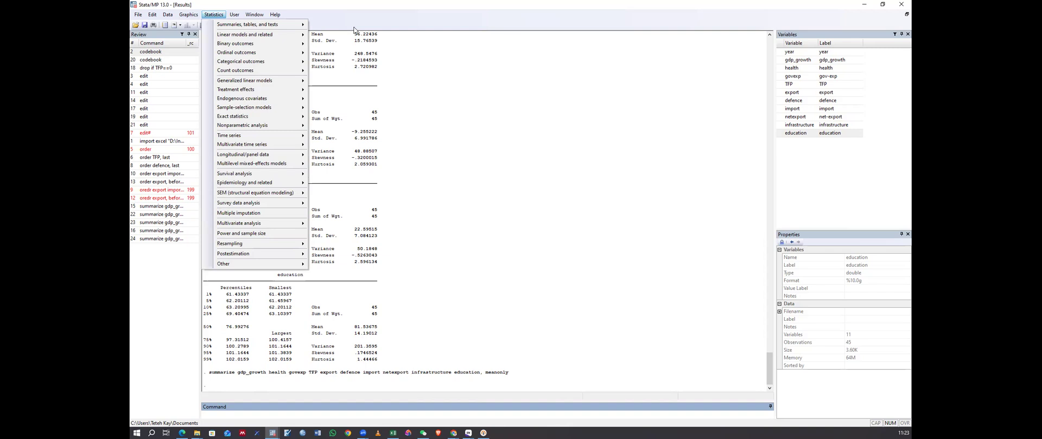
mouse_move(301, 25)
left_click(448, 26)
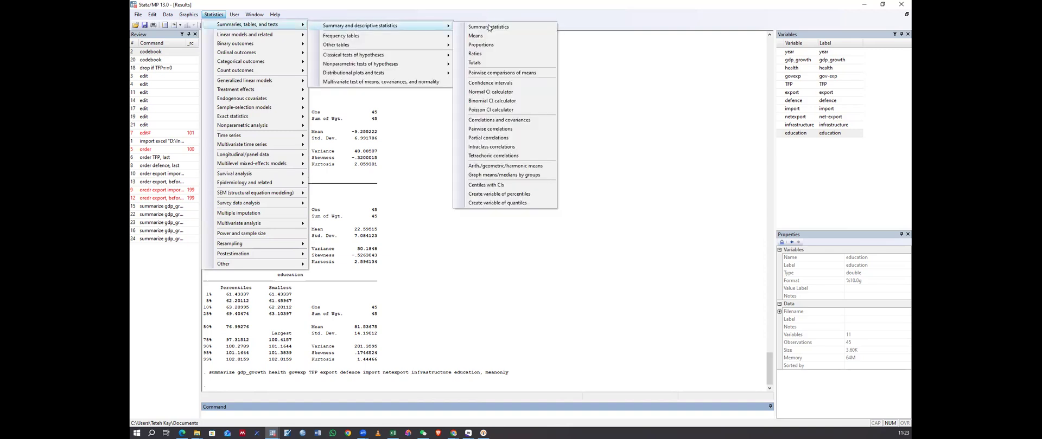
left_click(490, 27)
left_click(460, 248)
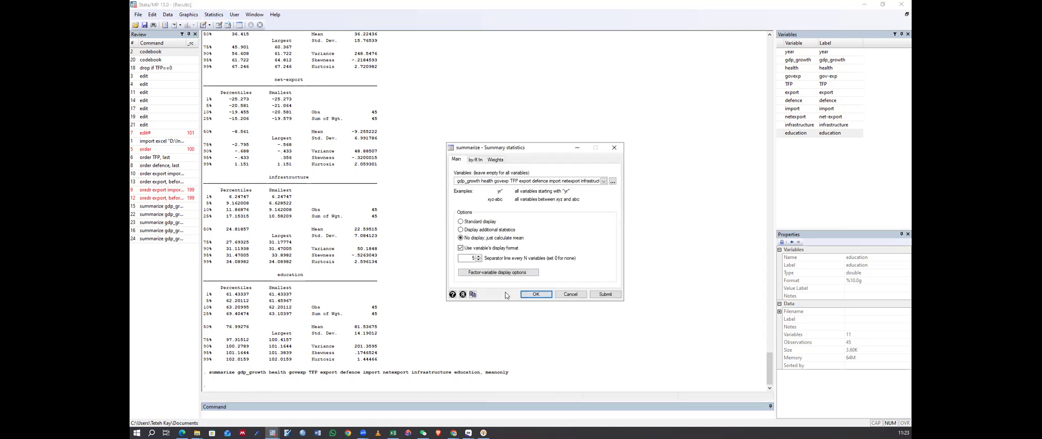
left_click(535, 295)
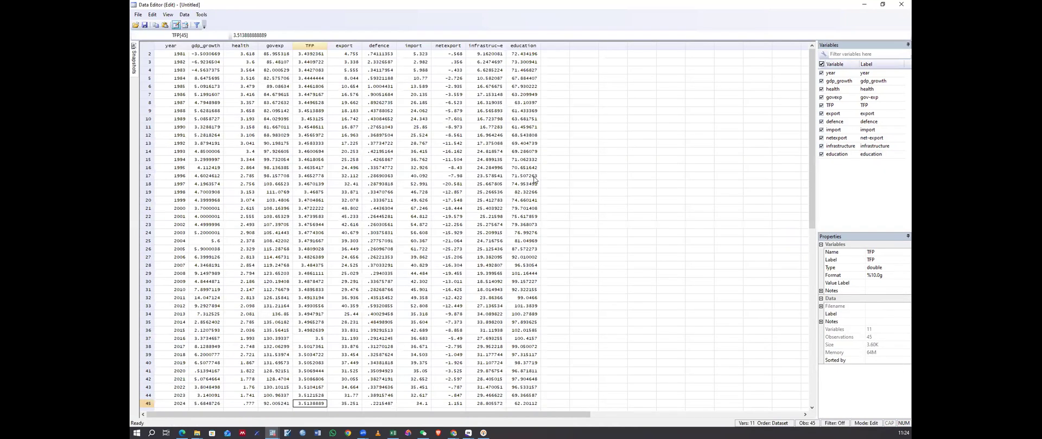
Step: Look through the observations in the Data Editor down to the 2024 row, then return to the Results window
scroll(512, 69, "up", 1)
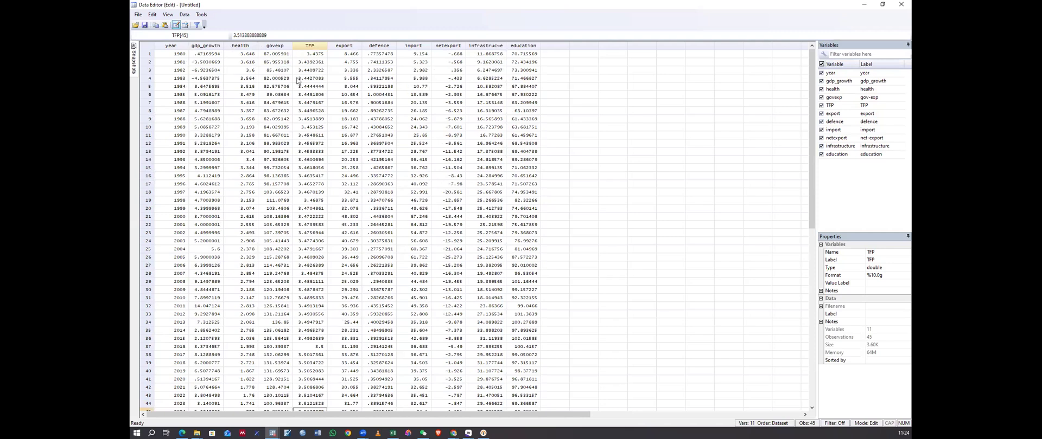
scroll(377, 315, "down", 3)
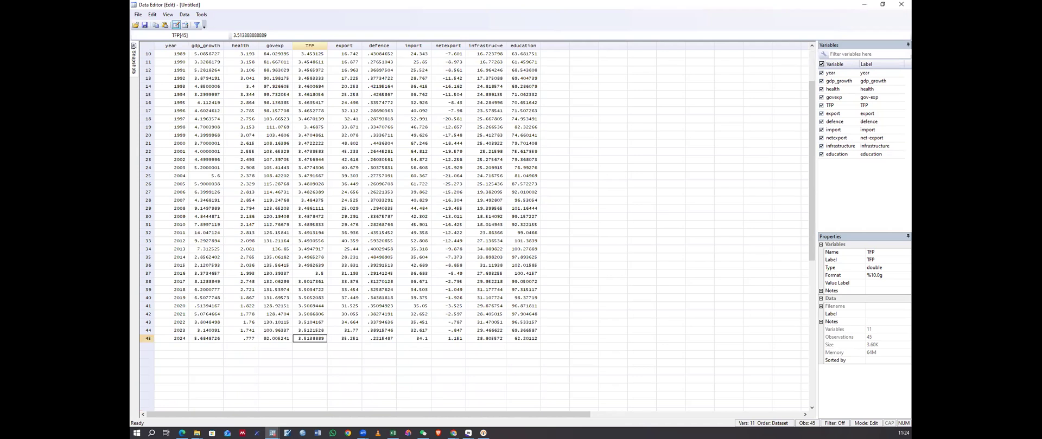
left_click(272, 433)
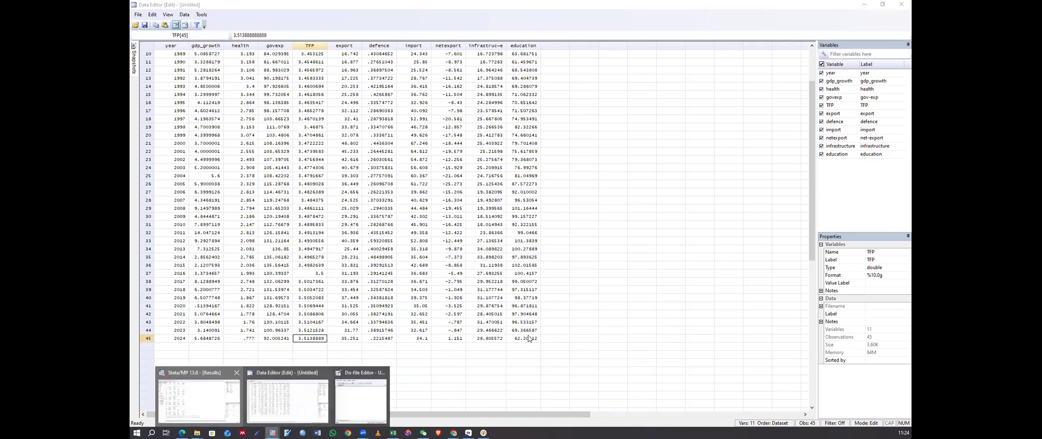
left_click(199, 401)
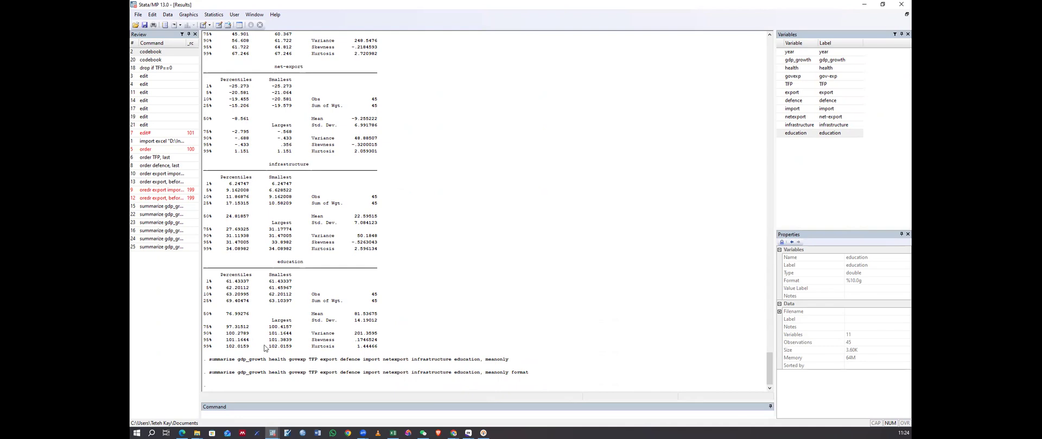
Step: Check the factor-variable display options of the summary statistics command, then close them without changes
left_click(220, 17)
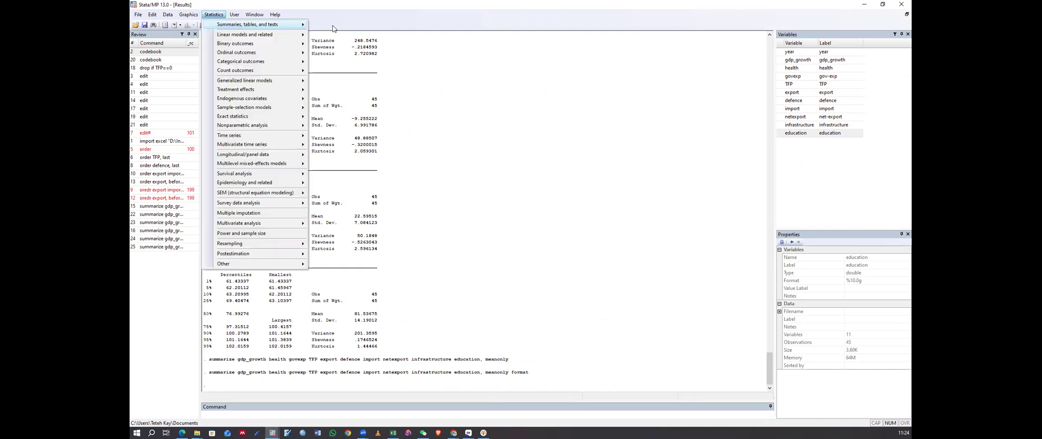
mouse_move(261, 25)
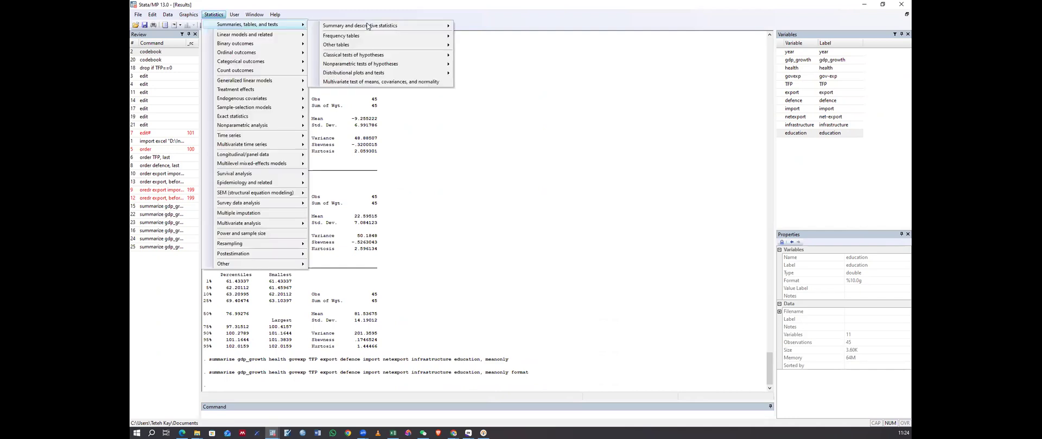
mouse_move(390, 26)
left_click(504, 28)
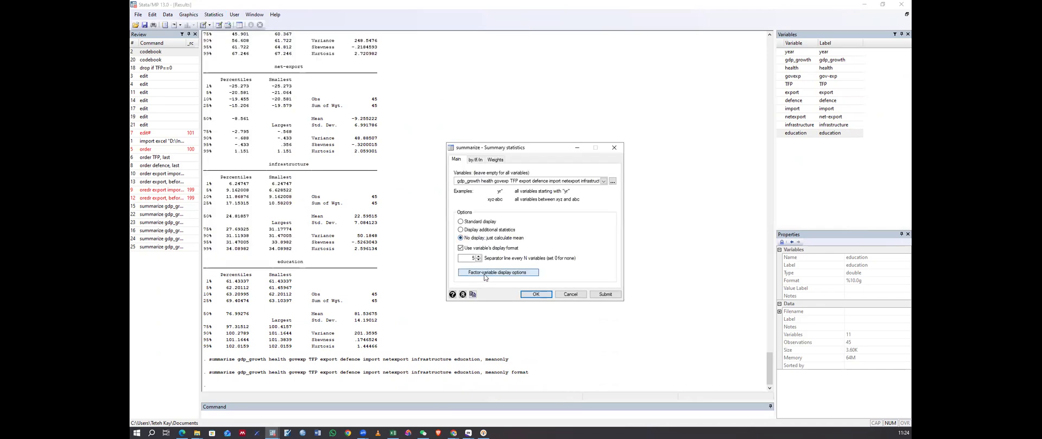
left_click(484, 274)
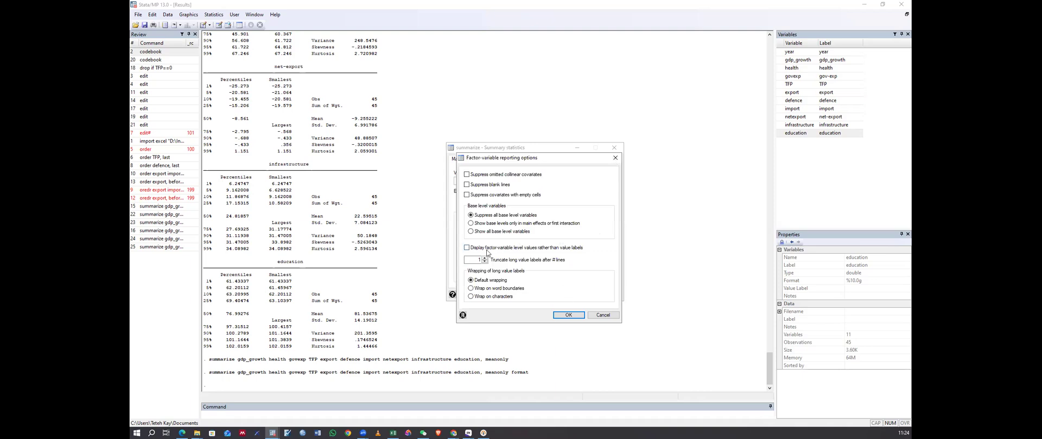
left_click(616, 158)
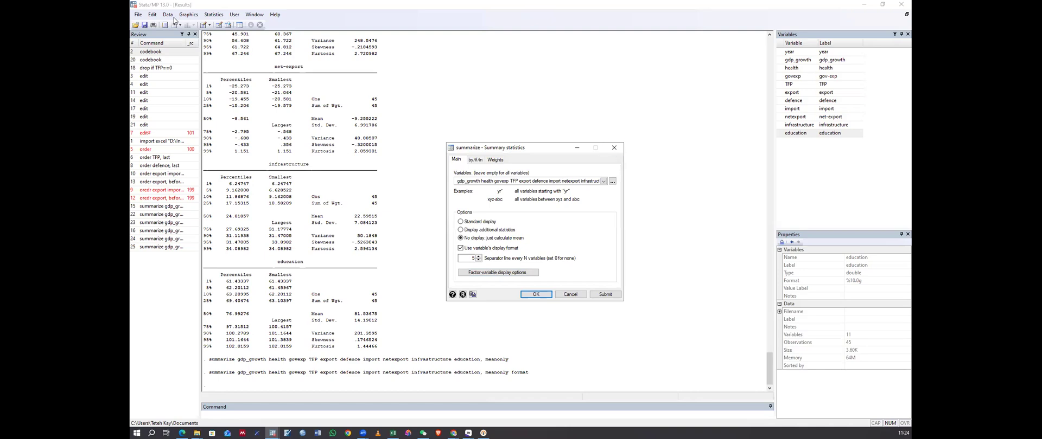
left_click(213, 15)
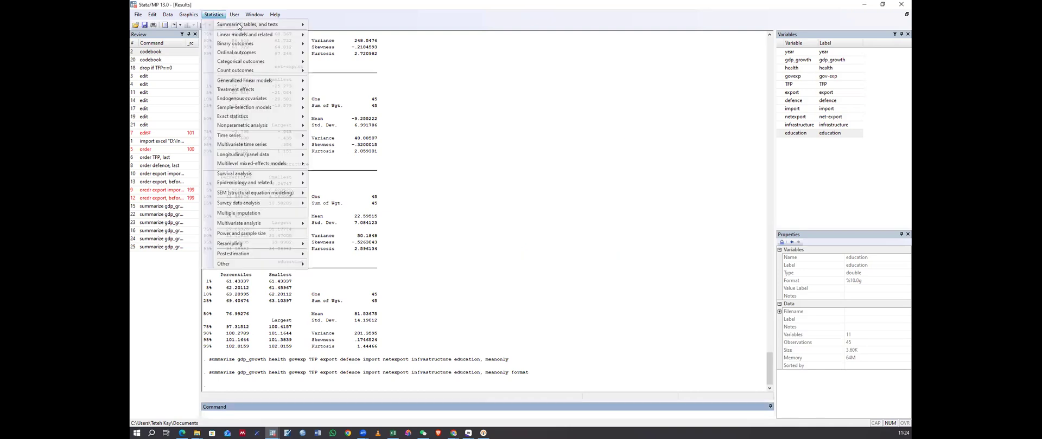
mouse_move(260, 24)
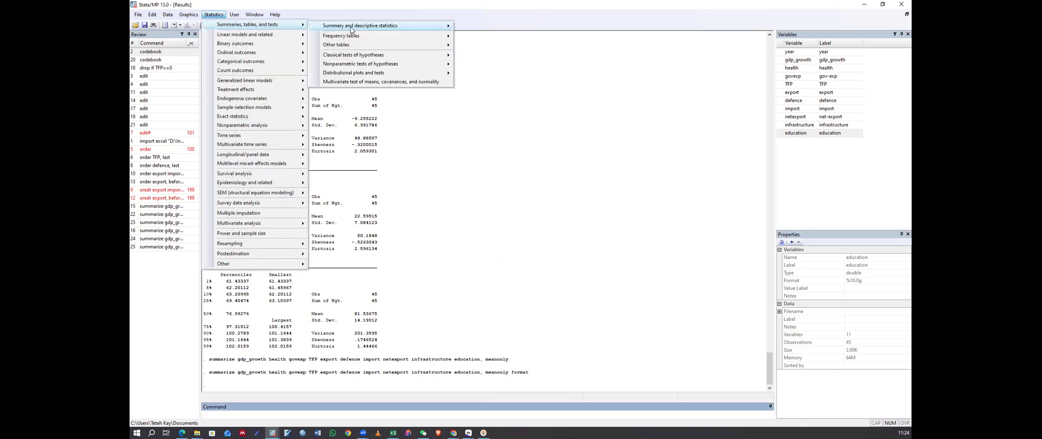
mouse_move(351, 28)
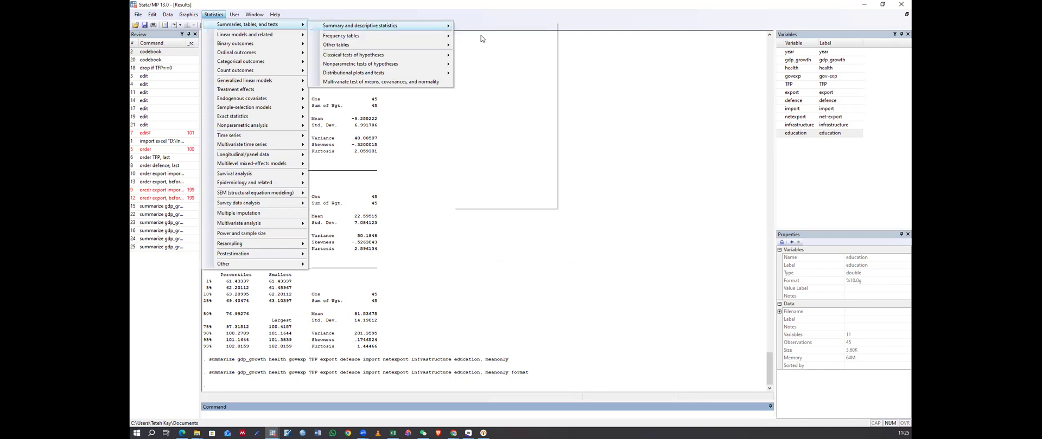
left_click(480, 35)
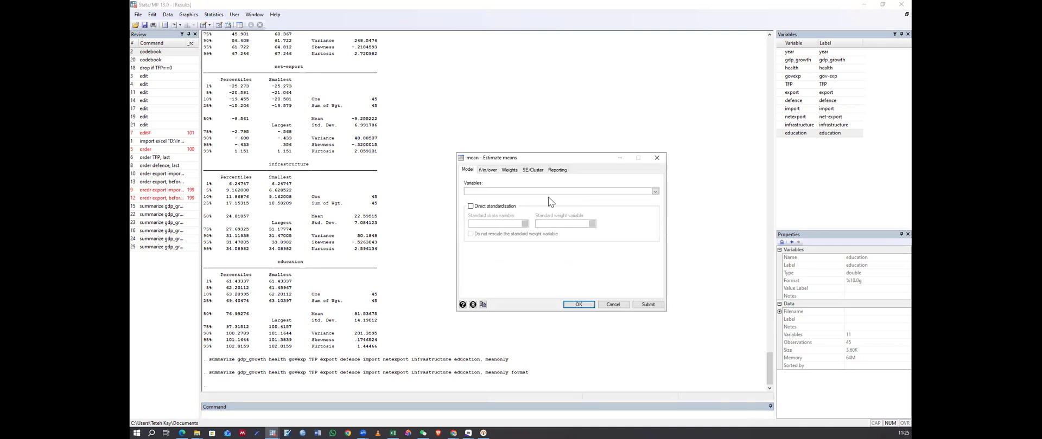
left_click(656, 159)
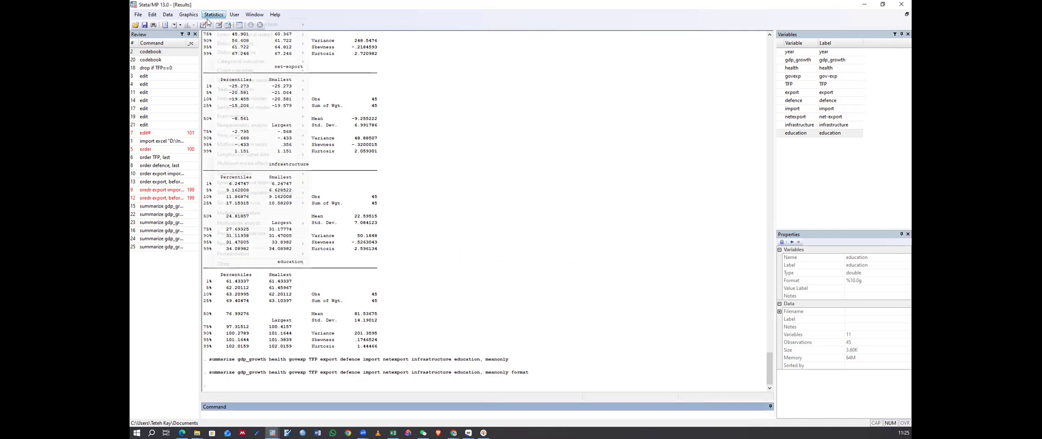
Step: Set up a means estimation for gdp_growth, health, govexp, TFP, export, defence, import, netexport and infrastructure
left_click(211, 15)
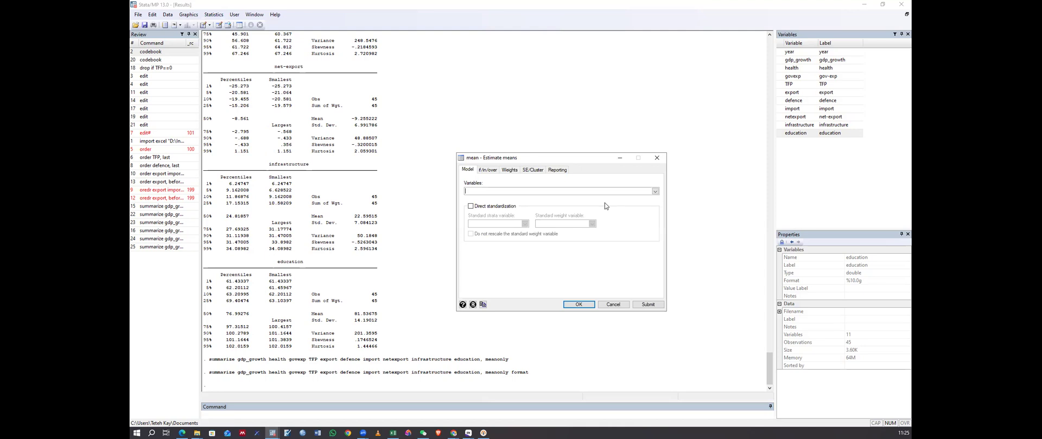
left_click(653, 193)
left_click(475, 205)
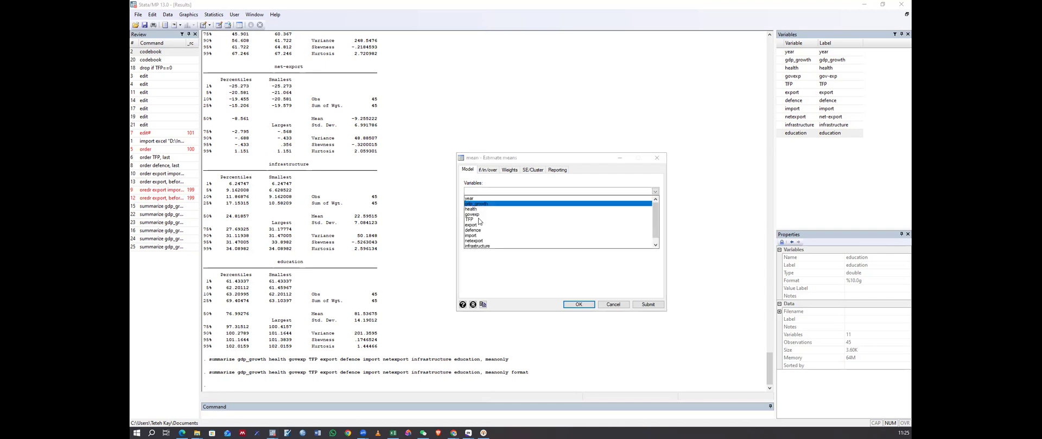
left_click(474, 210)
left_click(478, 215)
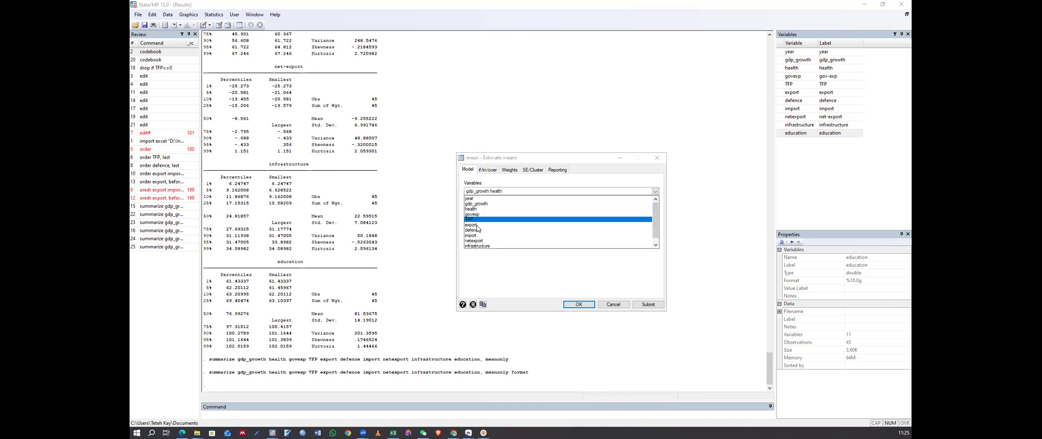
left_click(477, 220)
left_click(478, 225)
left_click(480, 232)
left_click(483, 240)
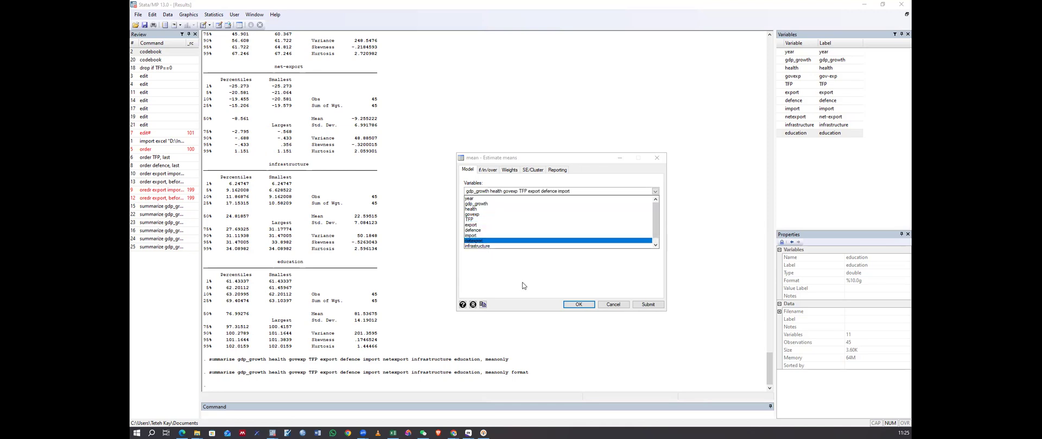
left_click(588, 273)
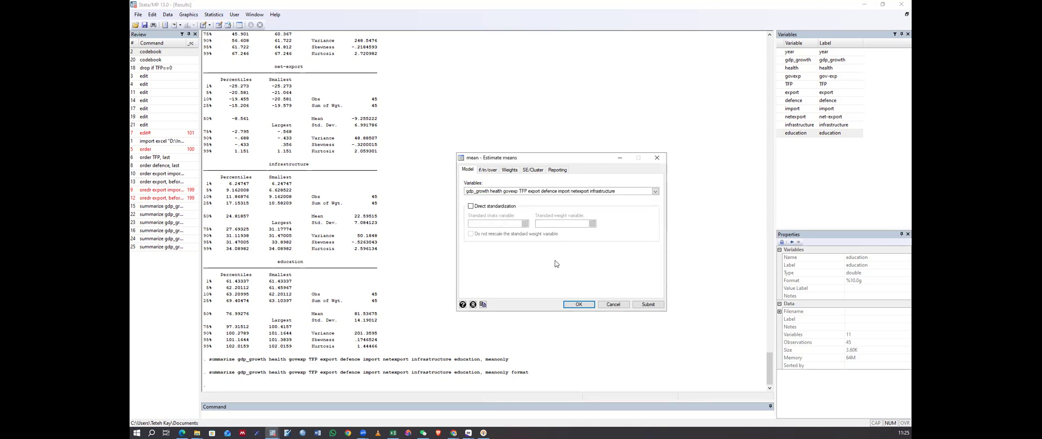
Step: Check the strata variable choices under direct standardization, switch standardization off again and run the means estimation
left_click(471, 207)
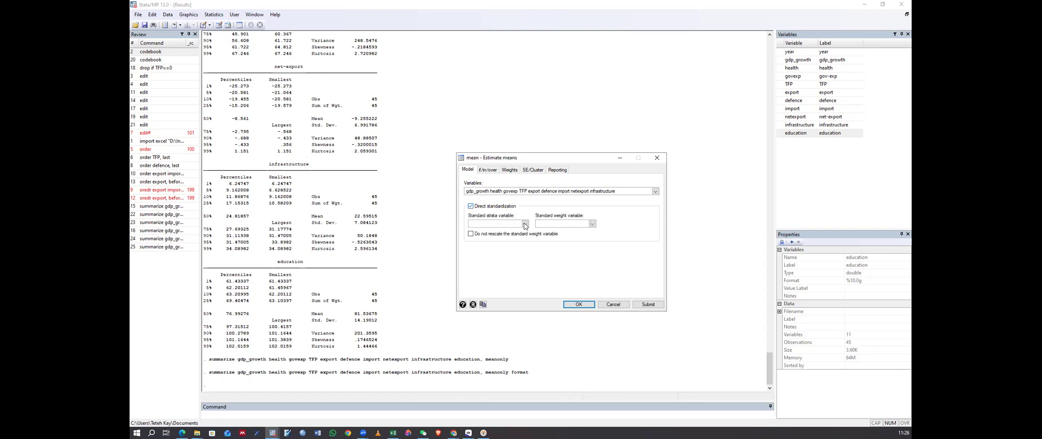
left_click(524, 224)
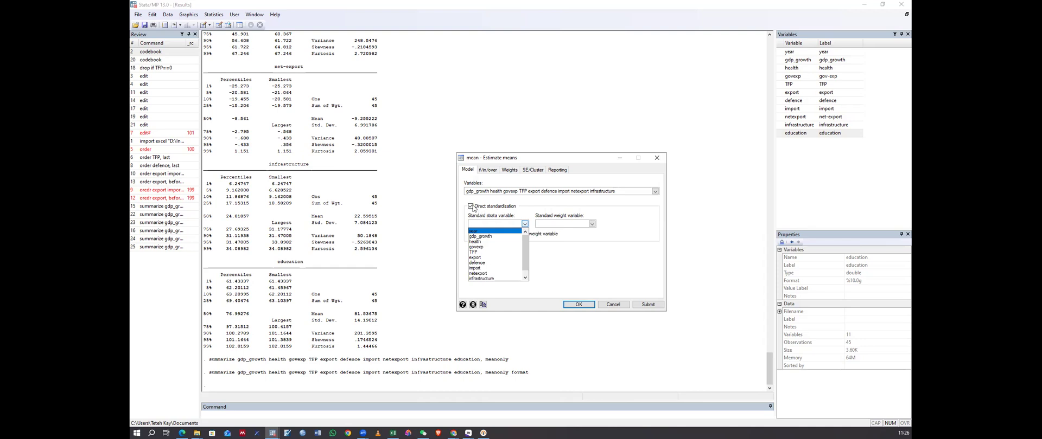
left_click(476, 209)
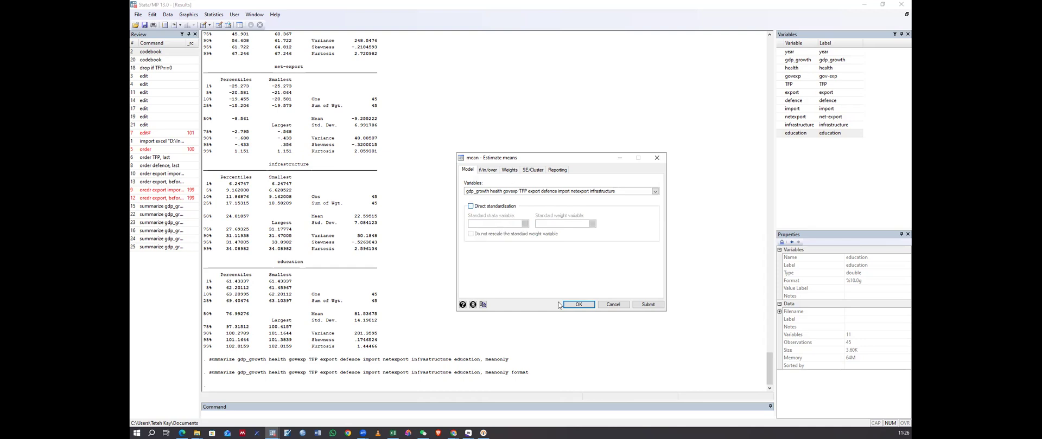
left_click(578, 306)
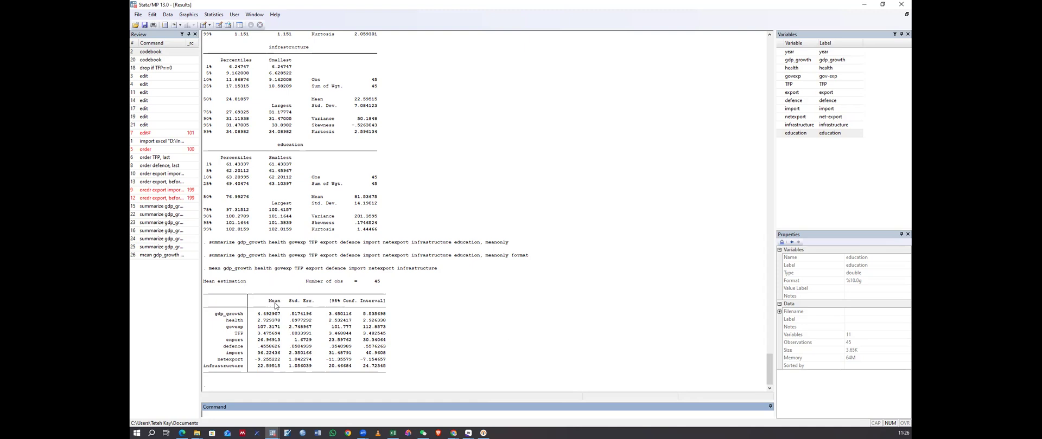
Step: Examine the means, standard errors and confidence intervals in the mean estimation table
left_click_drag(275, 303, 280, 314)
left_click_drag(275, 345, 280, 367)
left_click_drag(264, 317, 382, 368)
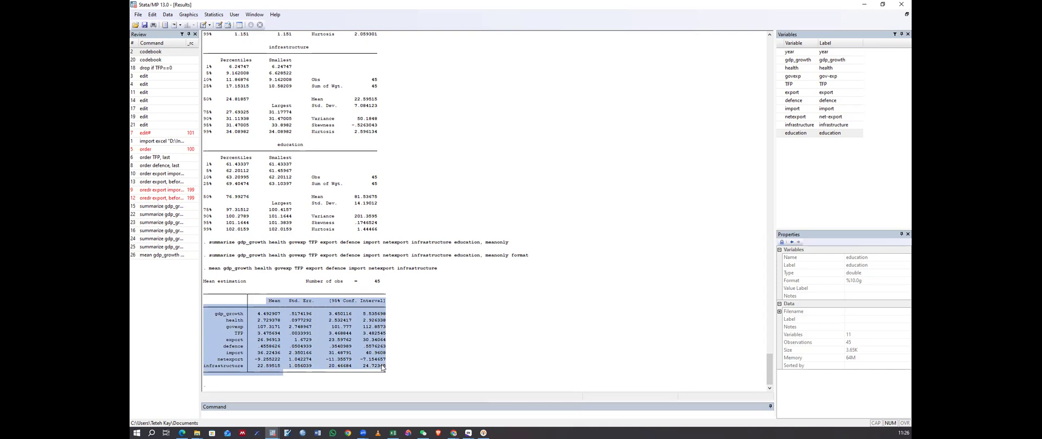
left_click_drag(290, 320, 291, 320)
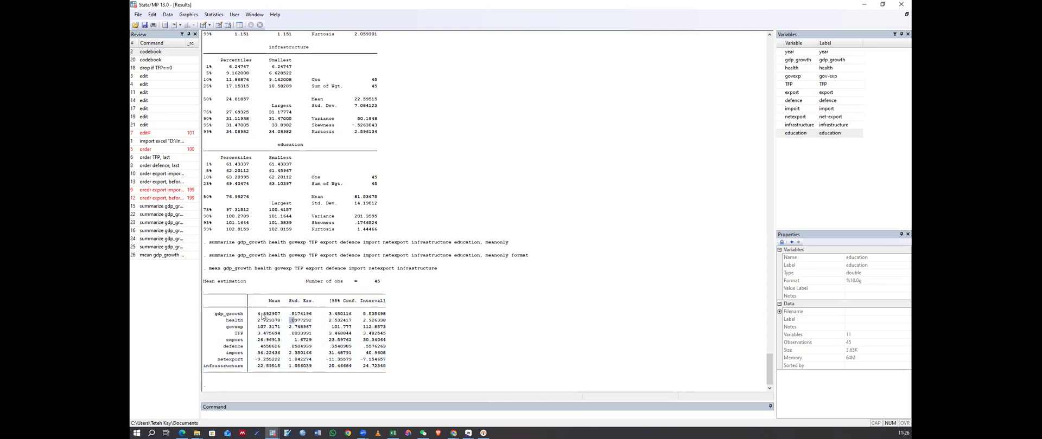
left_click(356, 259)
left_click(213, 14)
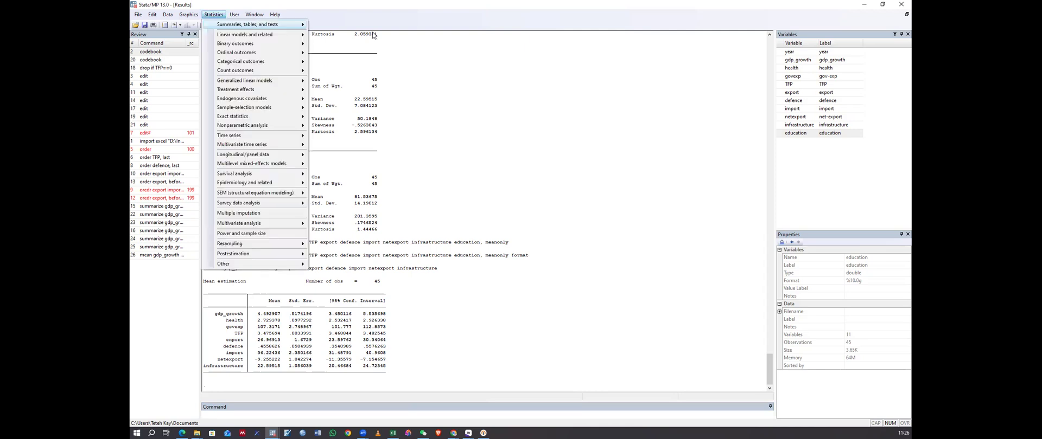
mouse_move(253, 24)
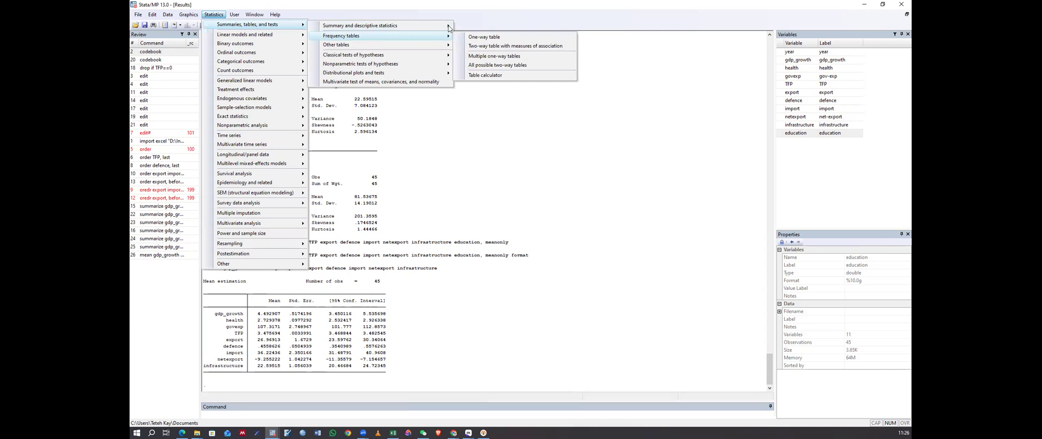
mouse_move(448, 27)
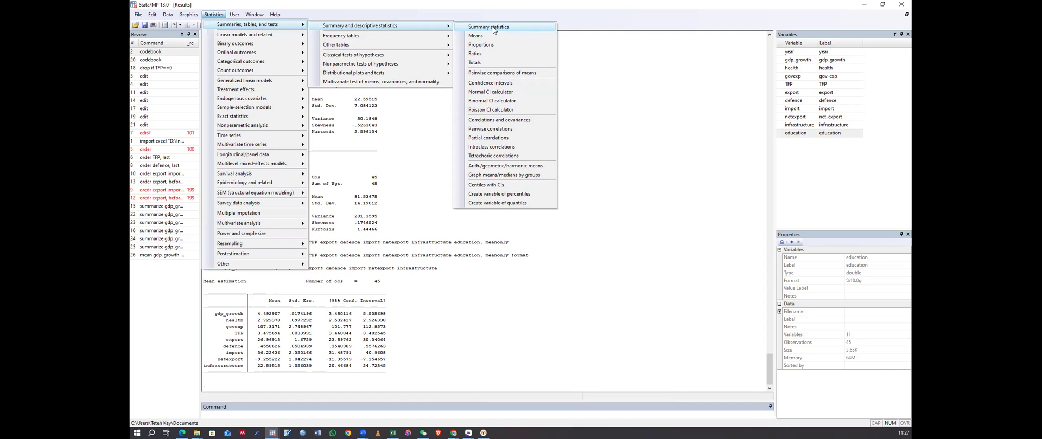
left_click(657, 136)
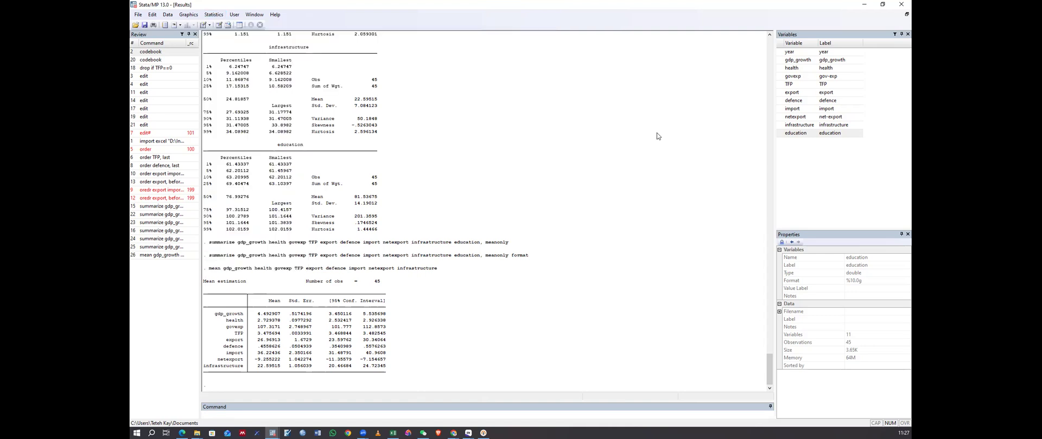
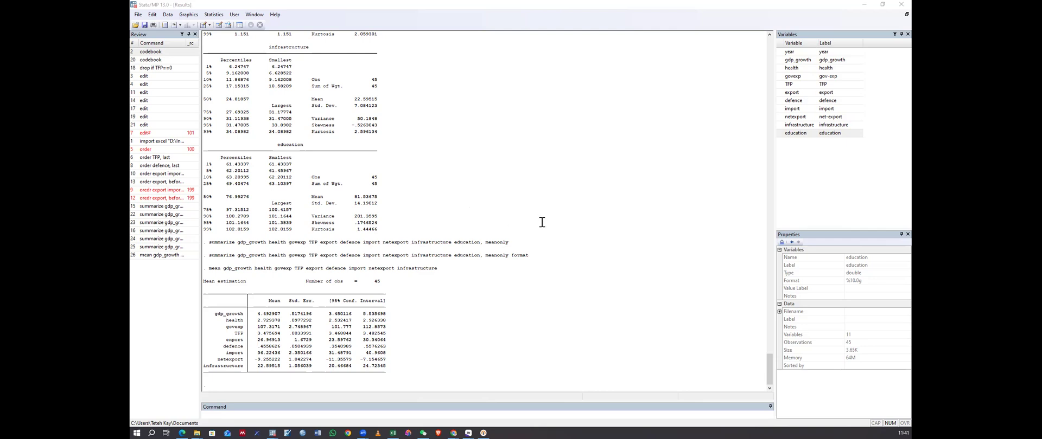
Step: Review the earlier results from the detailed statistics back to the first summary tables, then return to the codebook output
scroll(372, 218, "up", 9)
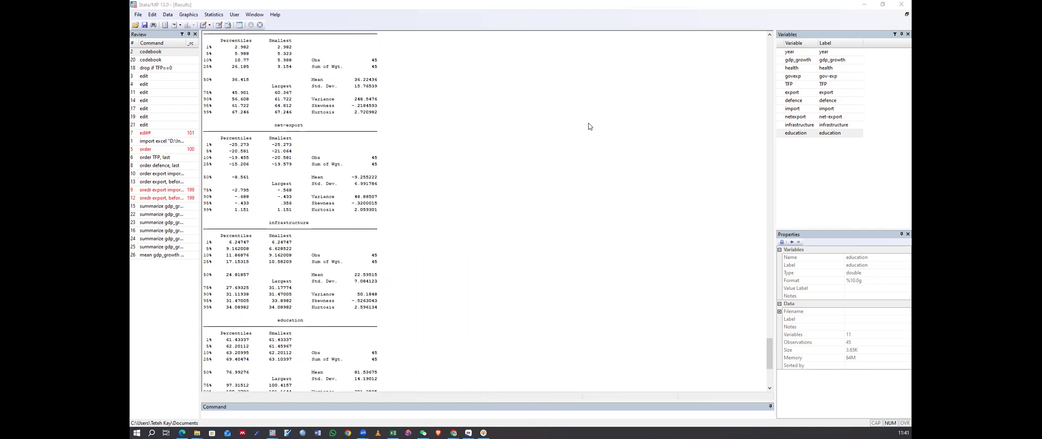
scroll(589, 127, "up", 20)
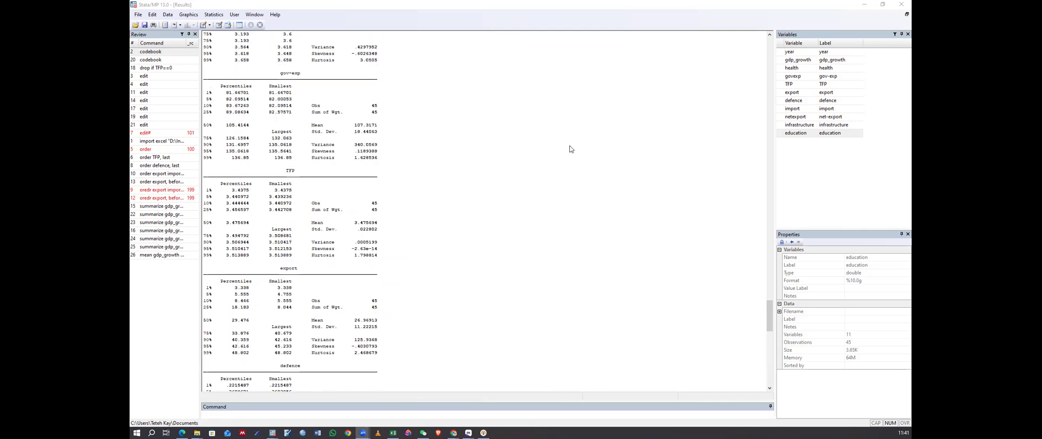
scroll(570, 149, "up", 17)
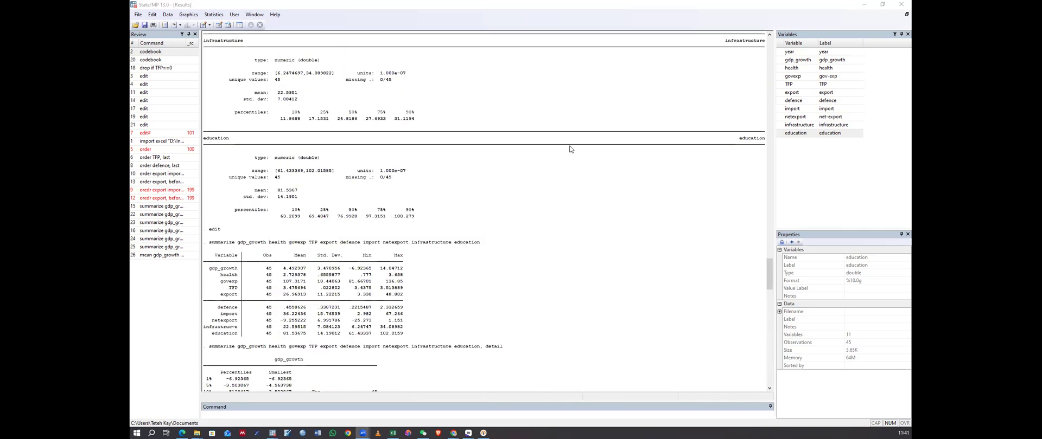
scroll(570, 150, "up", 20)
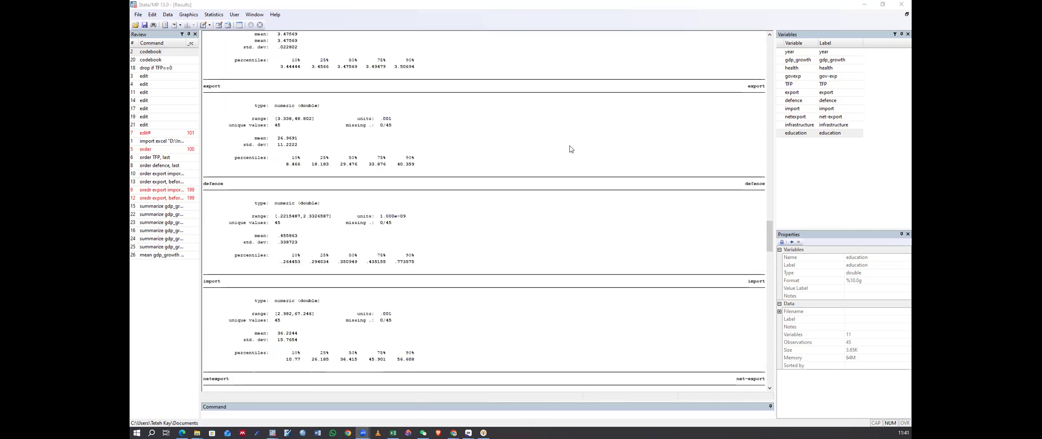
scroll(569, 150, "up", 20)
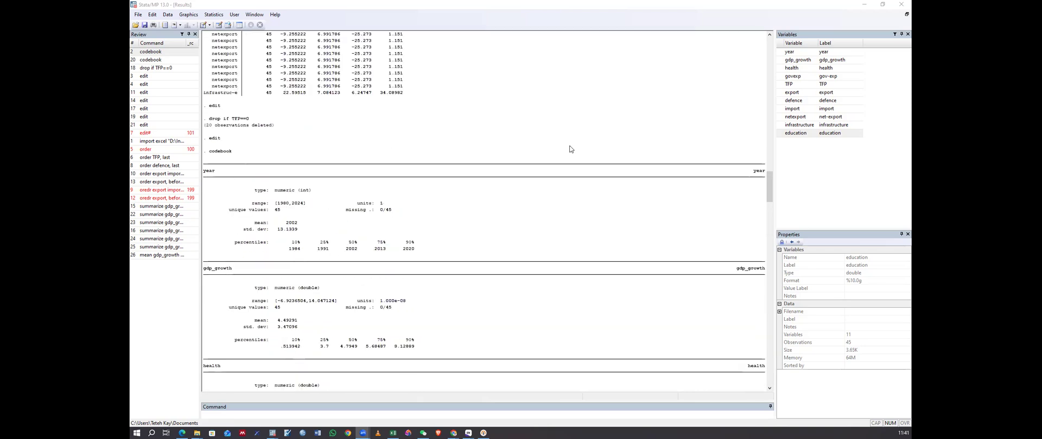
scroll(569, 149, "up", 4)
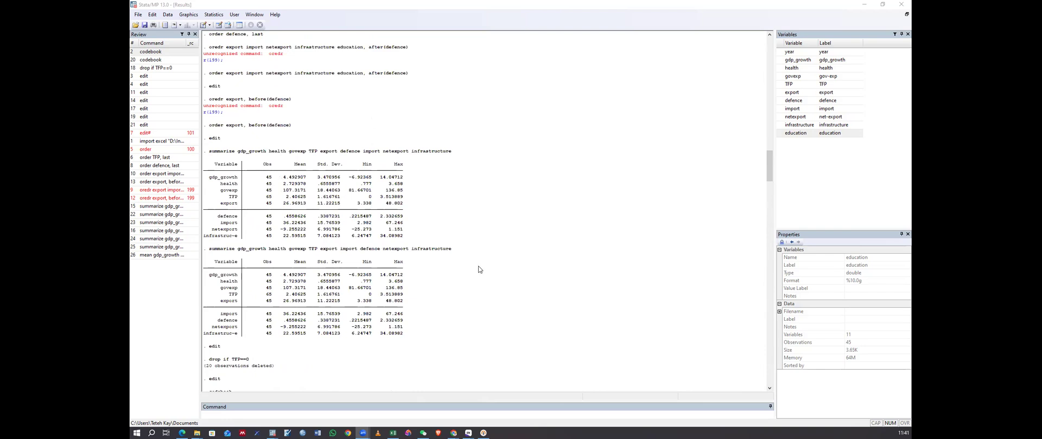
scroll(479, 270, "down", 7)
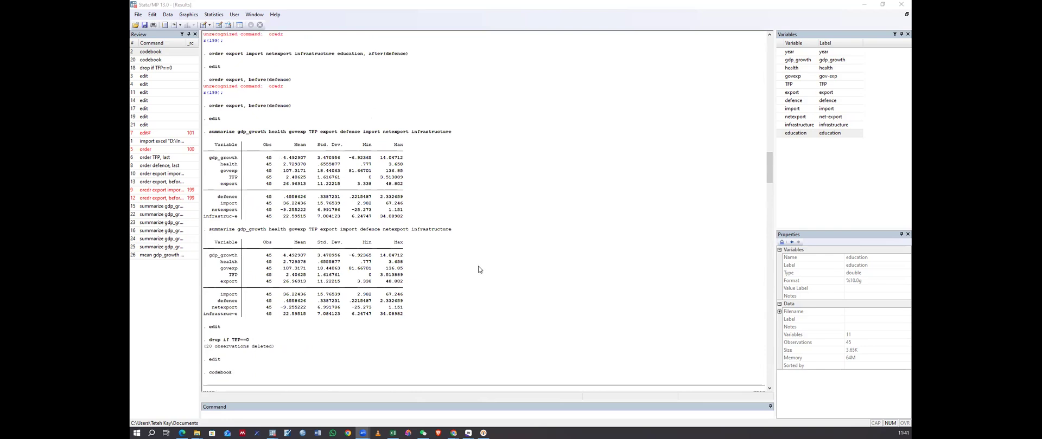
scroll(479, 269, "down", 9)
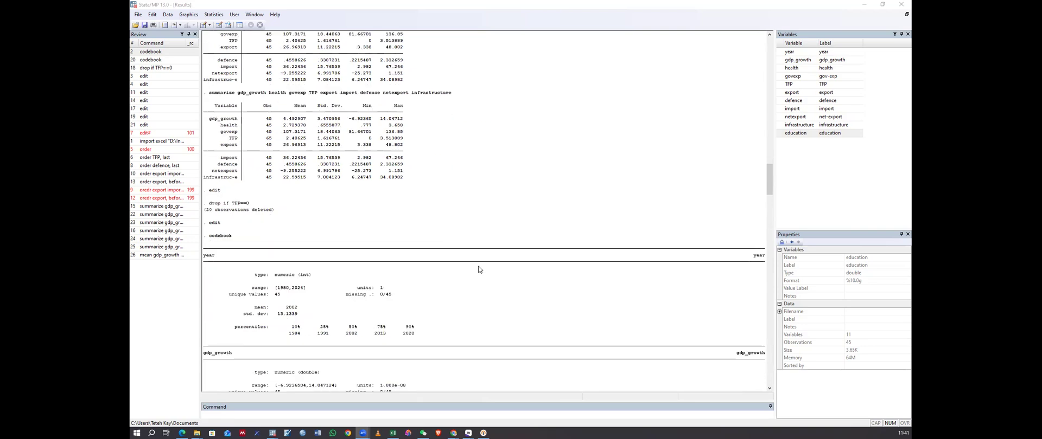
scroll(479, 269, "down", 18)
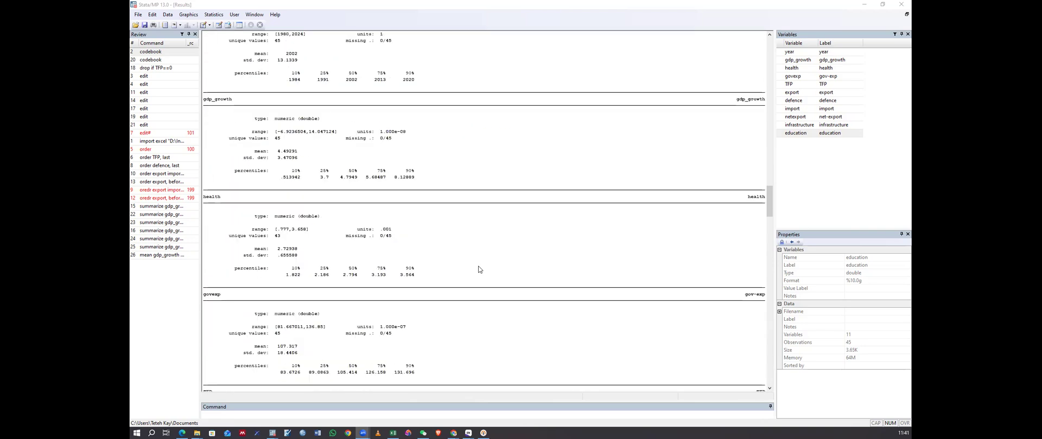
Step: Review the results from the codebook entries through the summary table and detailed statistics down to the mean estimation table
scroll(478, 270, "down", 20)
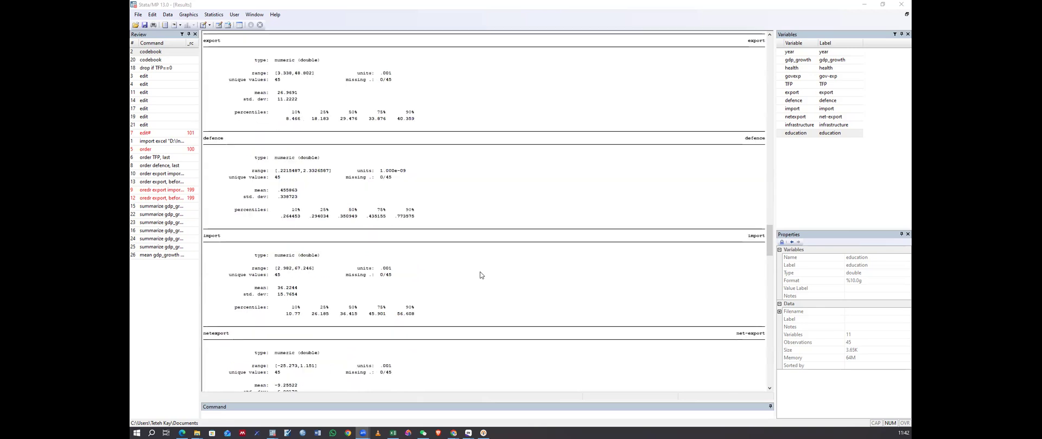
scroll(480, 279, "down", 4)
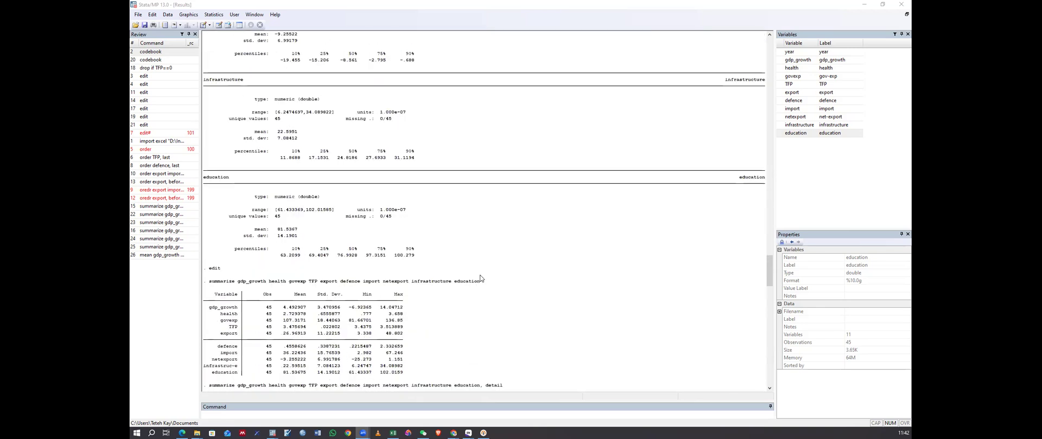
scroll(480, 279, "down", 20)
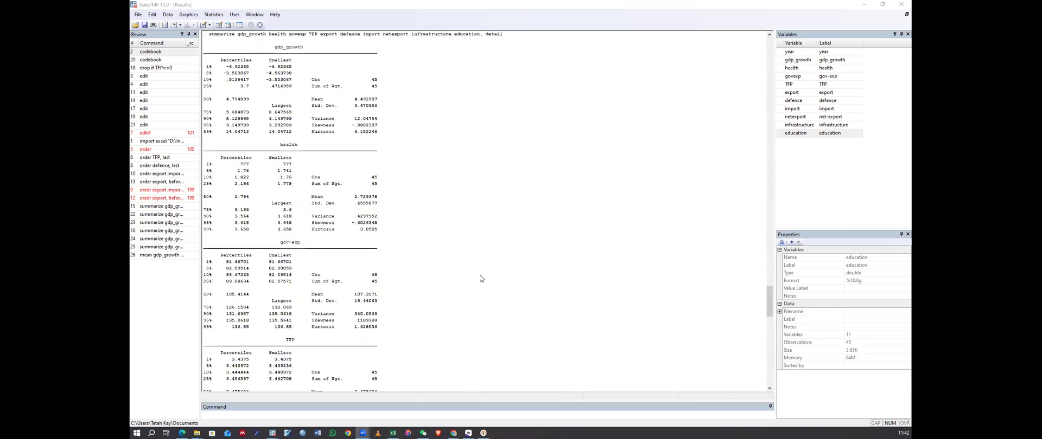
scroll(480, 279, "down", 19)
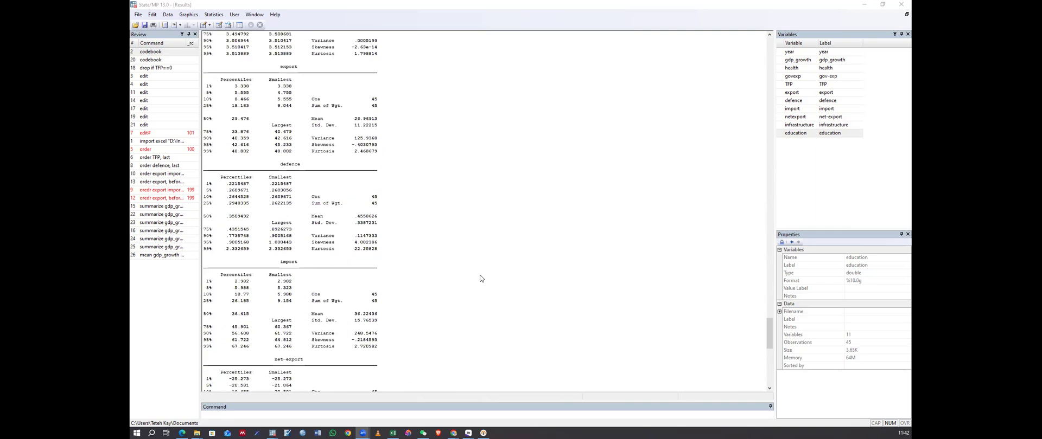
scroll(480, 278, "down", 15)
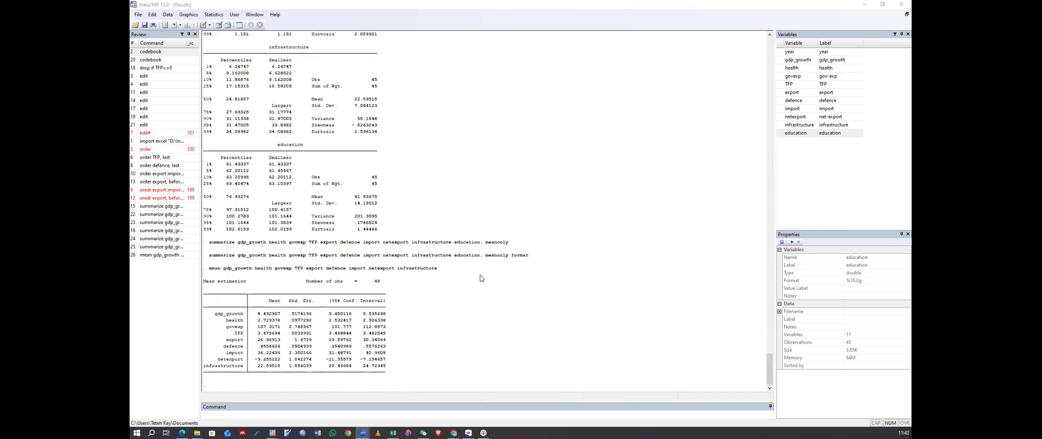
Step: Examine the detailed percentiles, variance, skewness and kurtosis from infrastructure backwards, returning to the codebook entries for export and defence
scroll(480, 279, "up", 2)
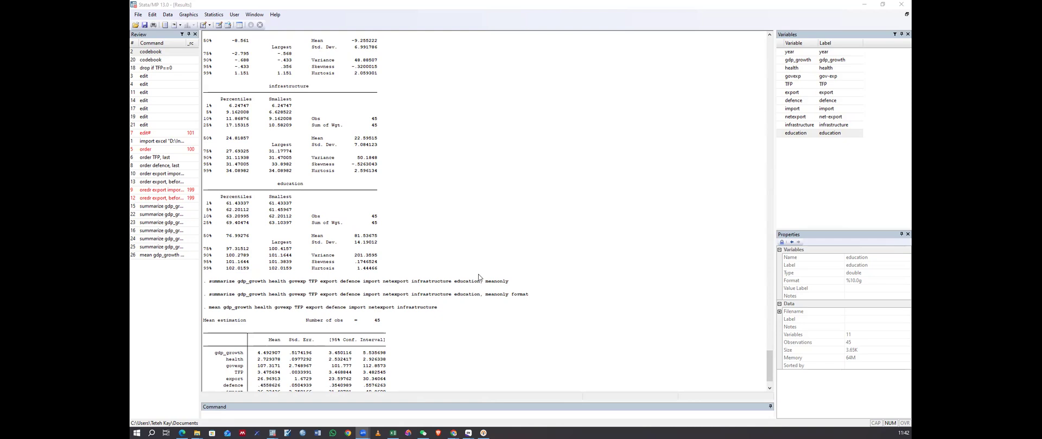
scroll(479, 278, "up", 6)
scroll(479, 278, "up", 6)
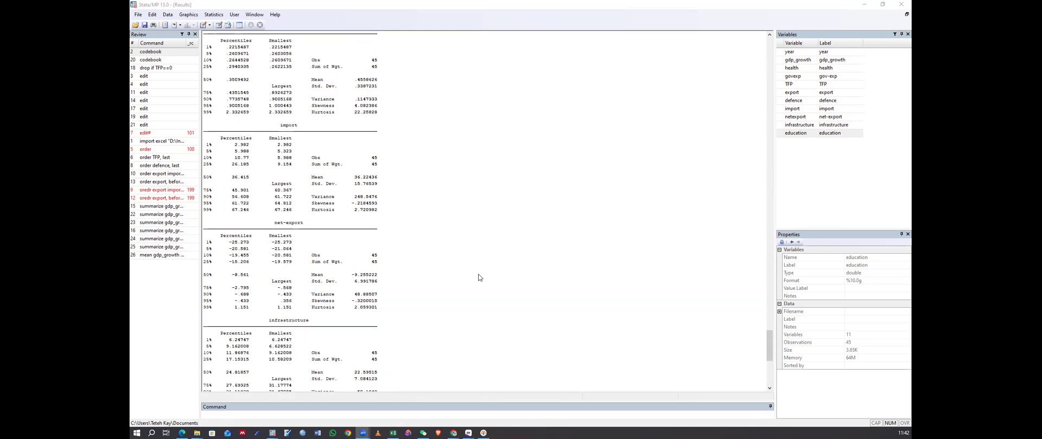
scroll(478, 278, "up", 3)
scroll(477, 277, "up", 8)
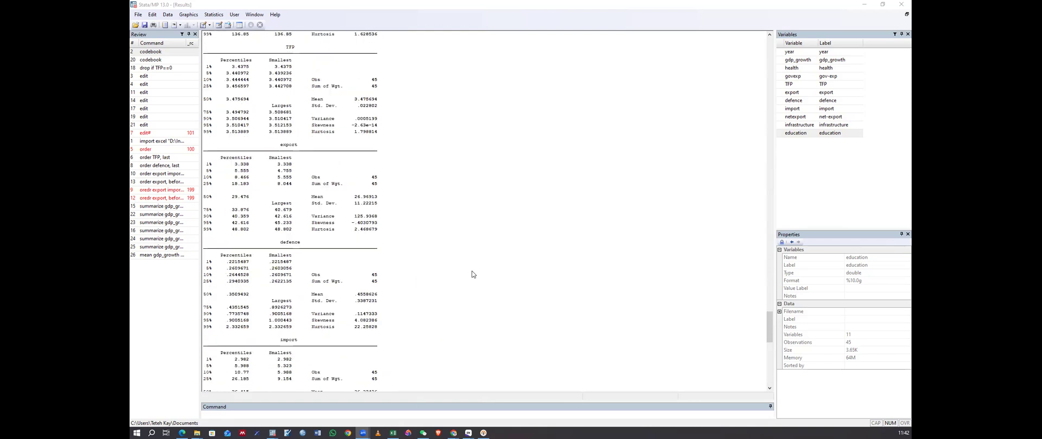
scroll(471, 275, "up", 17)
scroll(471, 274, "up", 15)
scroll(472, 274, "up", 11)
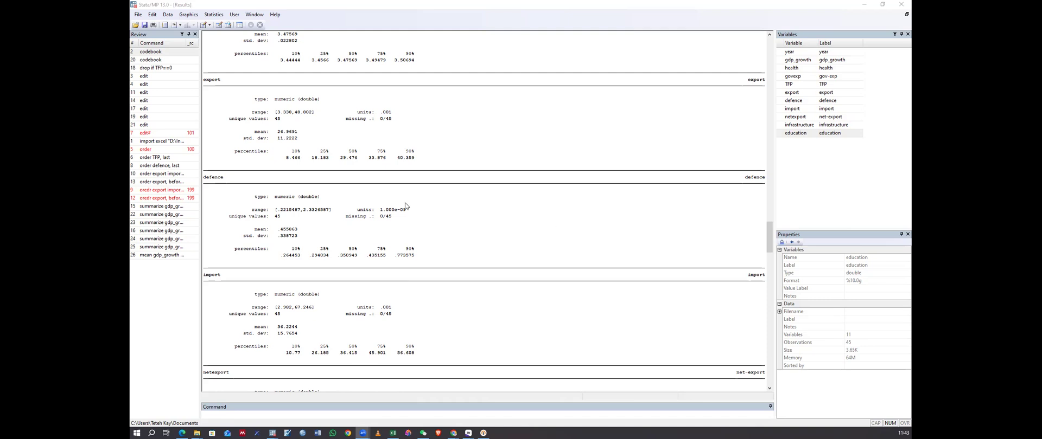
Step: Compare the codebook entries from import to education with the summary and detailed statistics, ending at the mean estimation results
scroll(396, 199, "down", 9)
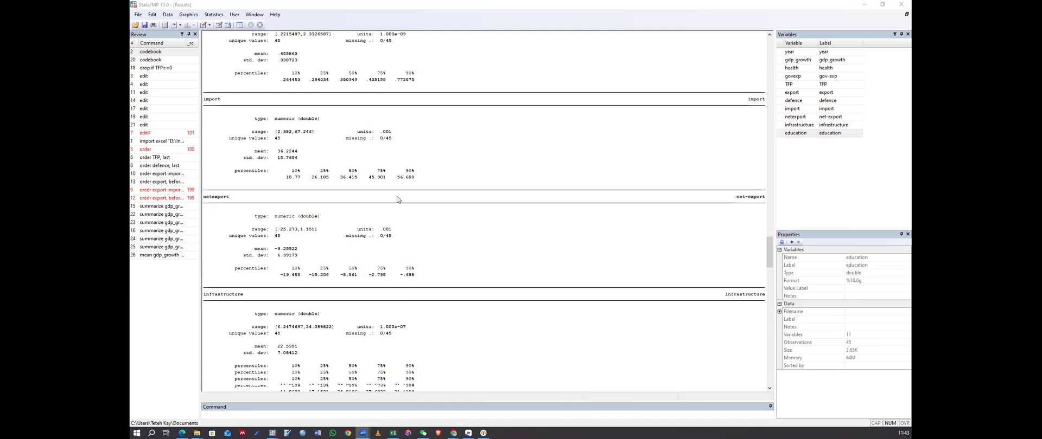
scroll(396, 200, "down", 3)
scroll(396, 199, "down", 6)
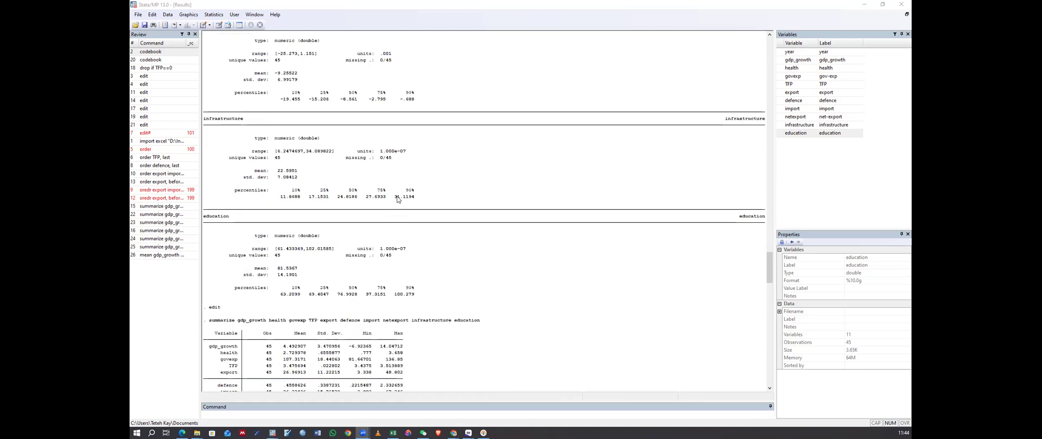
scroll(397, 200, "down", 8)
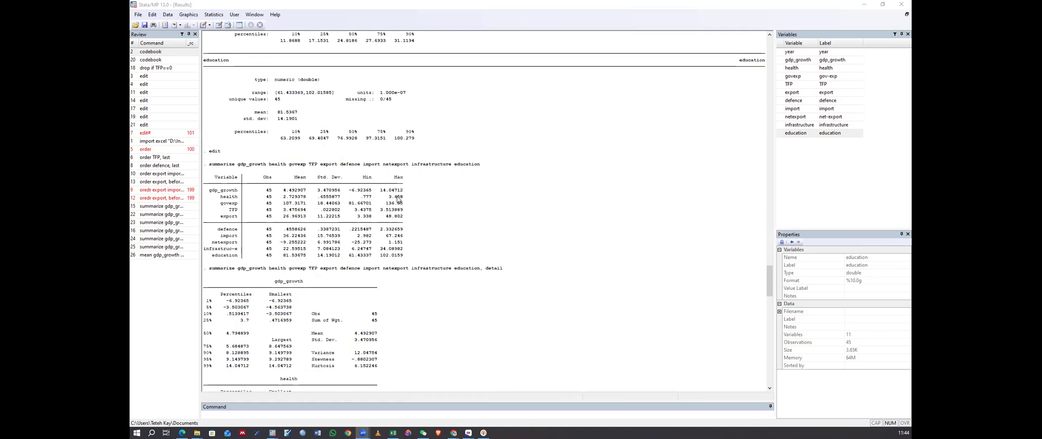
scroll(397, 200, "down", 12)
scroll(396, 200, "down", 9)
scroll(396, 200, "down", 13)
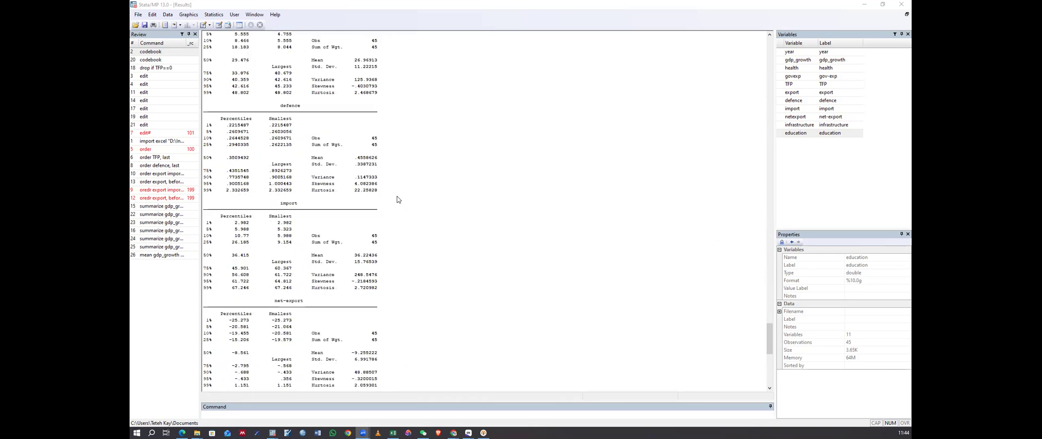
scroll(396, 199, "down", 8)
scroll(397, 200, "down", 10)
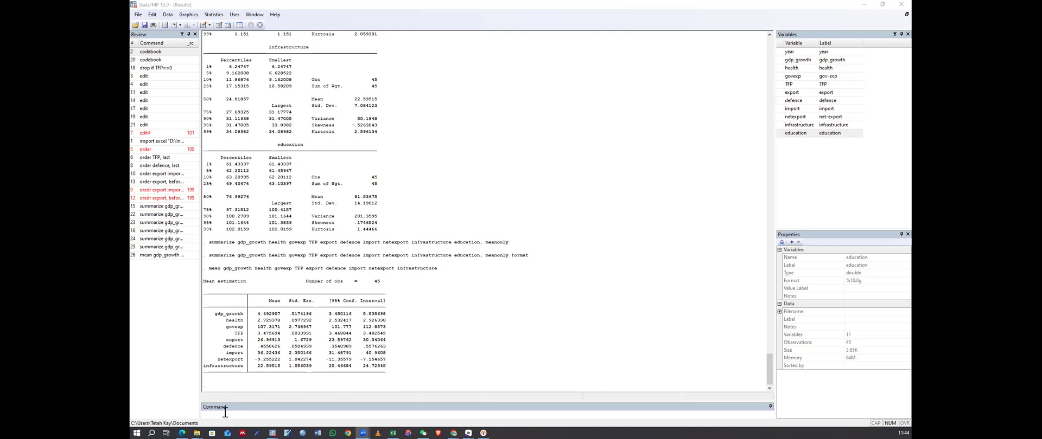
Step: Open the dataset in the Data Editor with the edit command and select the netexport value for 2013
left_click(441, 365)
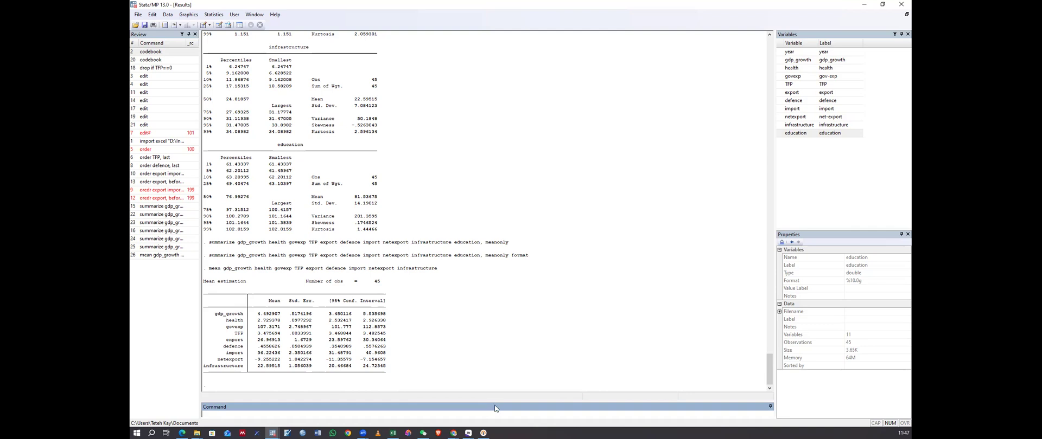
type("edit")
key("Return")
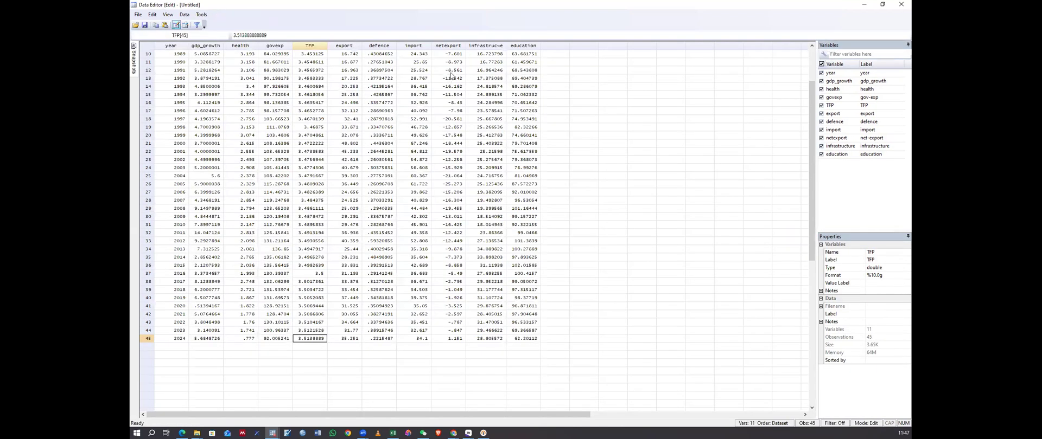
left_click(452, 251)
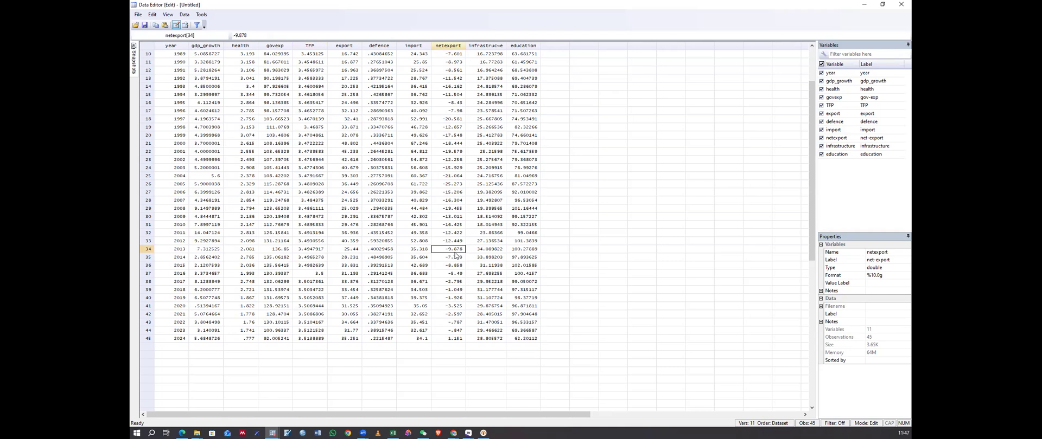